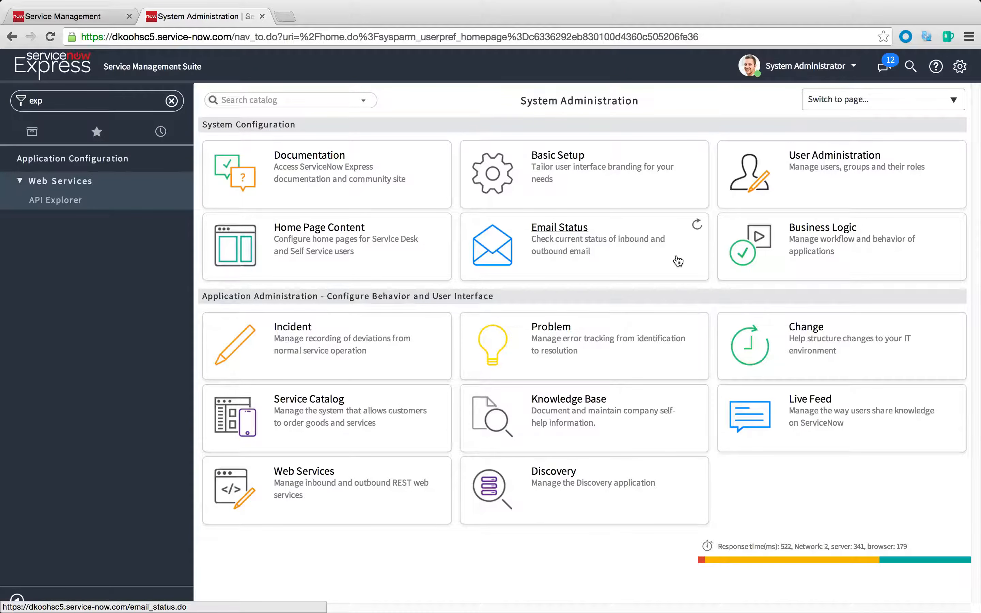
Filter the application navigator by "rest" and open the ServiceNow Instance record from the REST Messages list
double_click(55, 108)
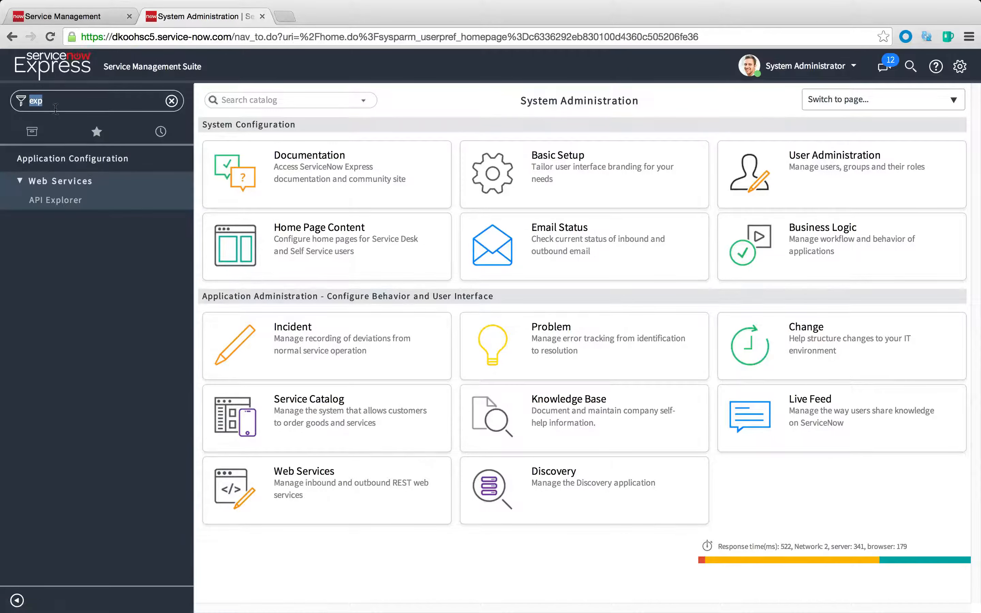
type("busin")
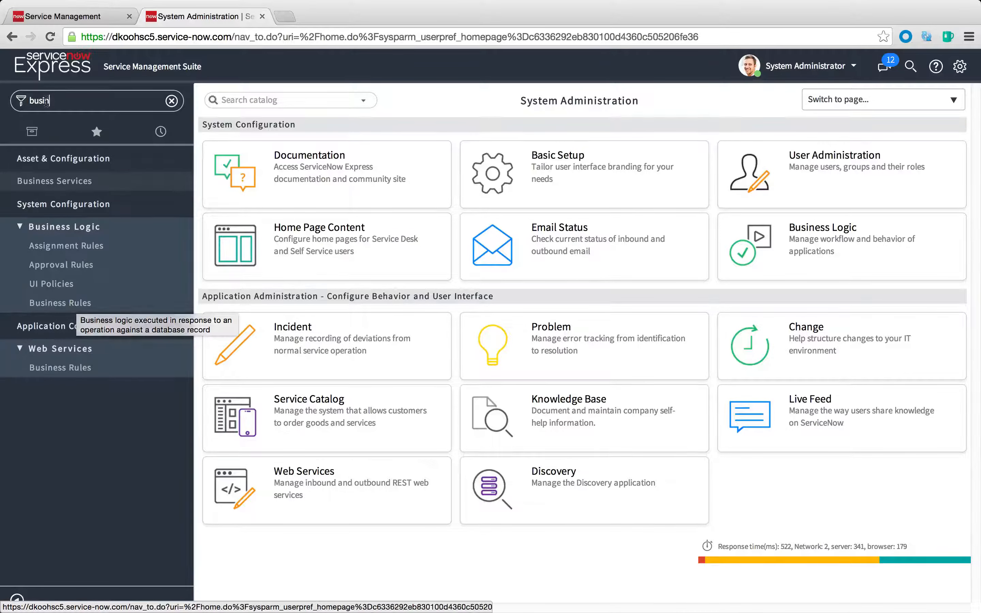
left_click_drag(53, 100, 23, 100)
type("rest")
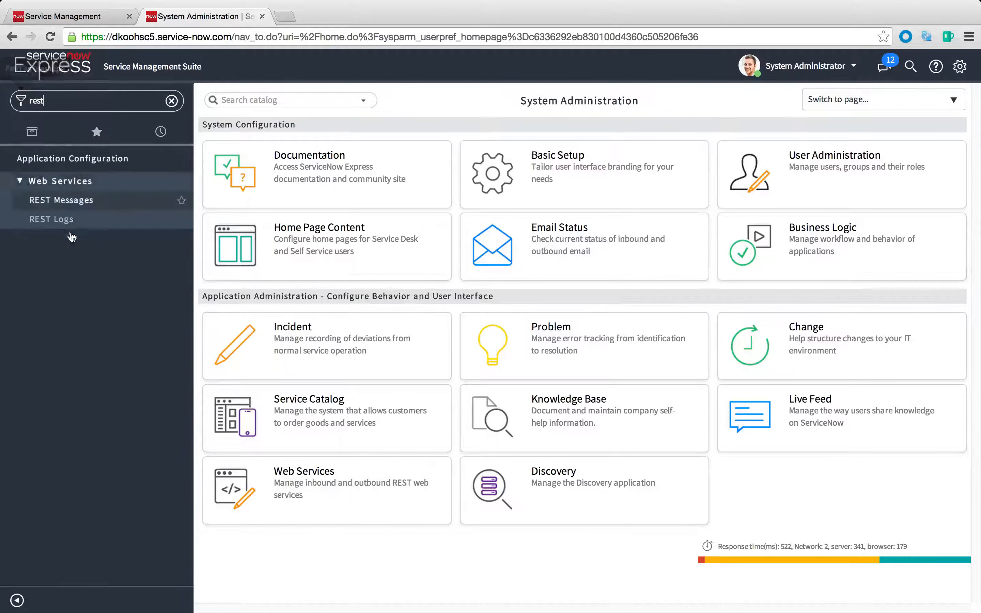
left_click(63, 203)
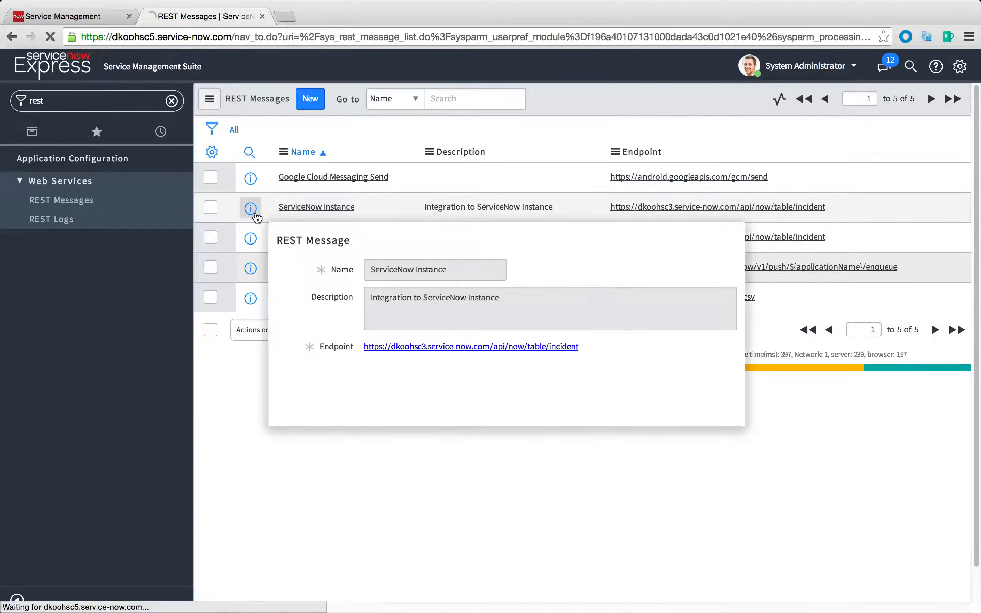
left_click(251, 211)
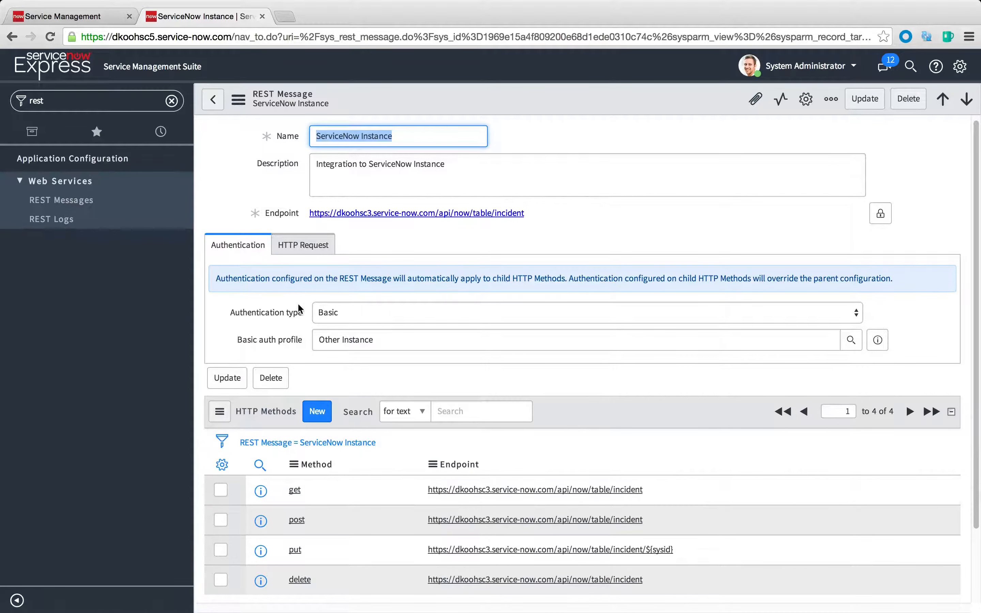
Examine the message's authentication type options and its HTTP request headers
left_click(342, 305)
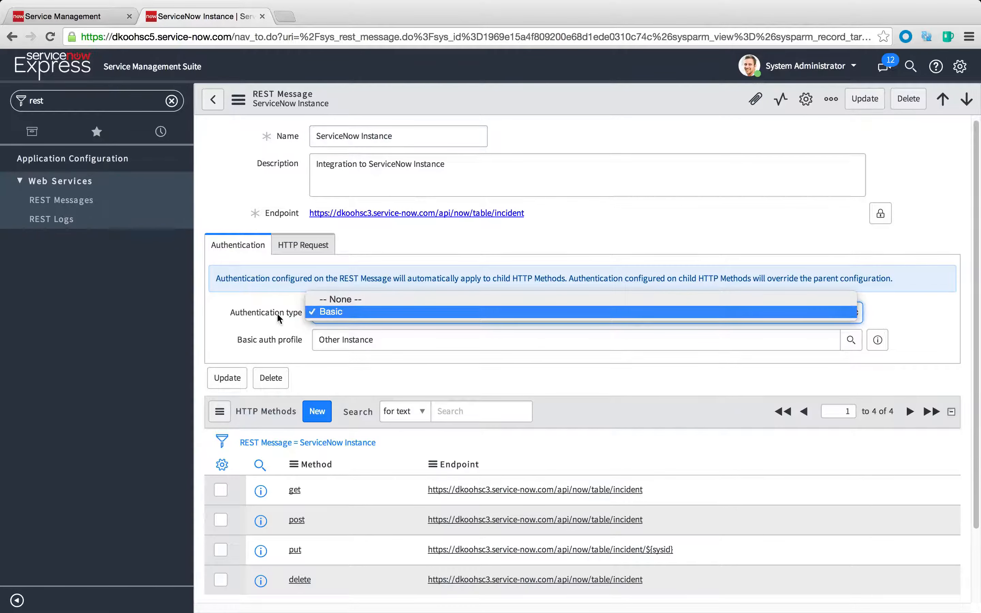
left_click(241, 315)
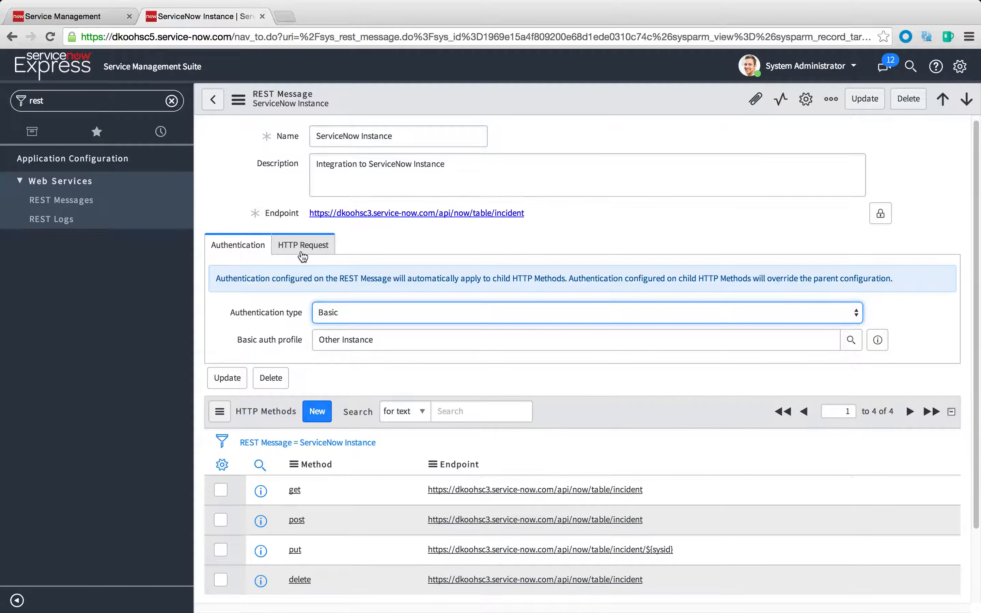
left_click(287, 252)
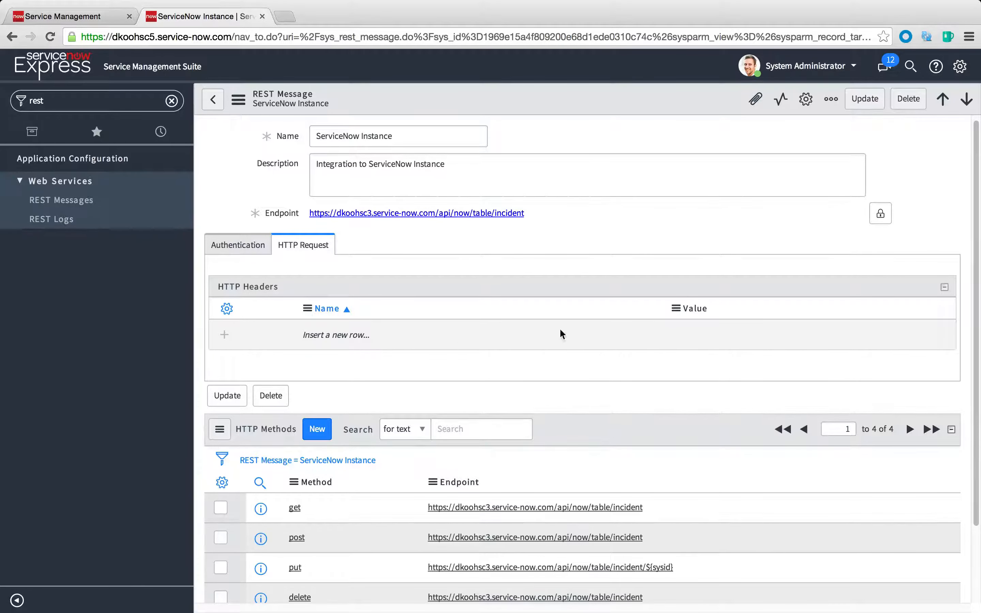
left_click(250, 251)
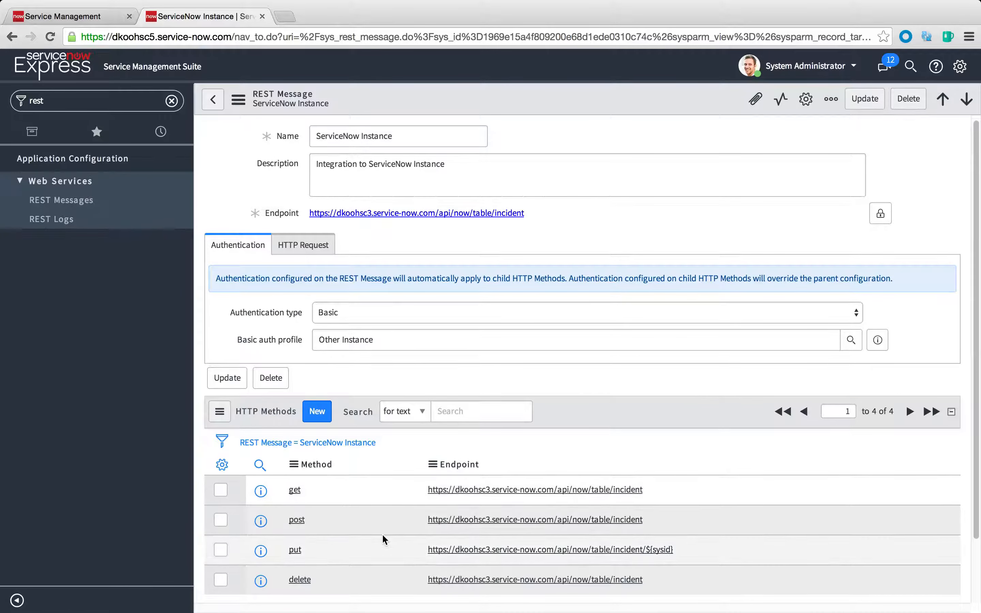
Open the post HTTP method of the ServiceNow Instance REST message
scroll(382, 534, "down", 2)
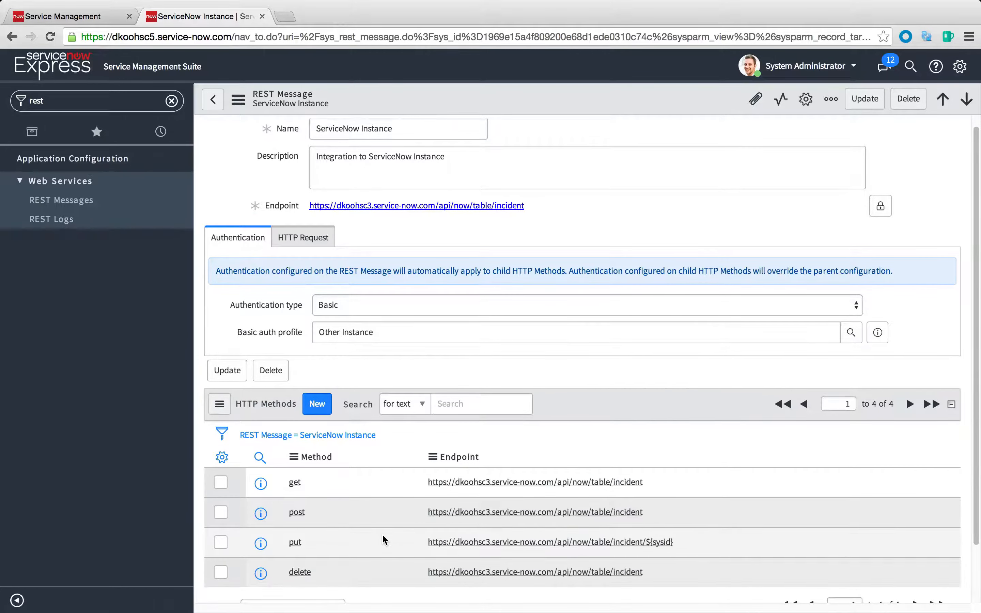
scroll(382, 533, "down", 1)
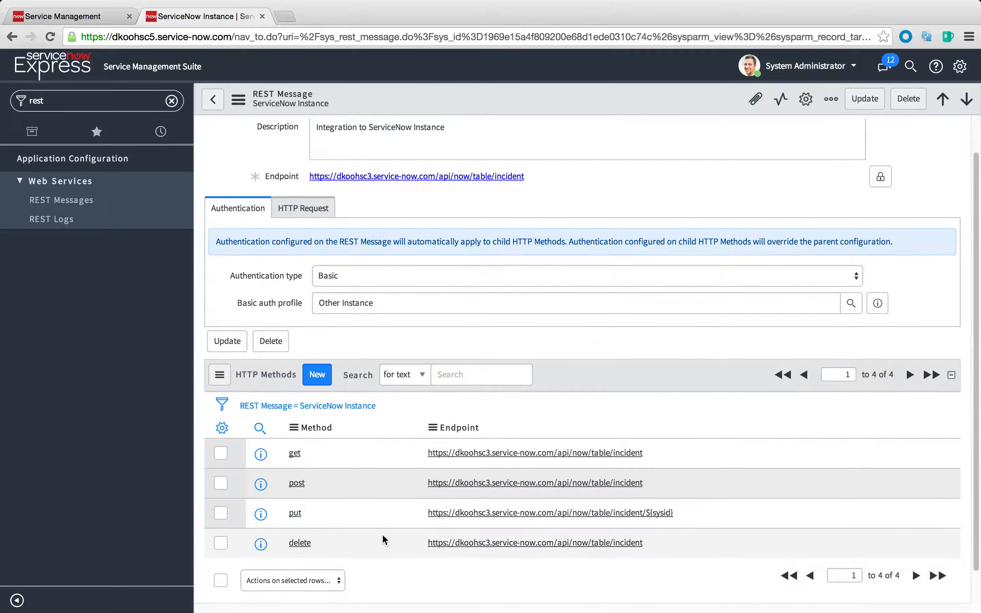
left_click(265, 486)
left_click(266, 487)
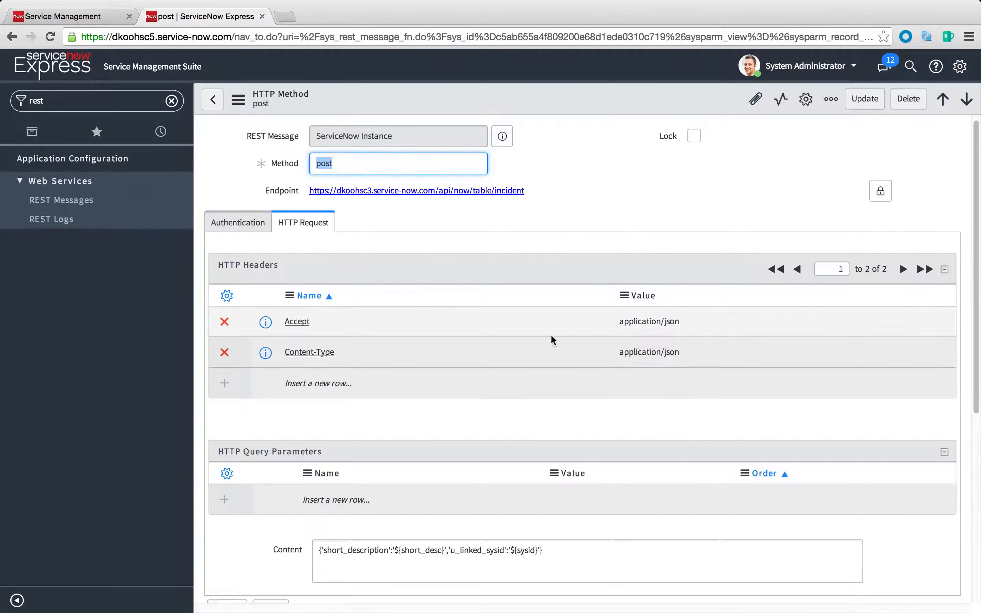
Examine the ${short_desc} variable in the post method's request content
scroll(458, 311, "down", 3)
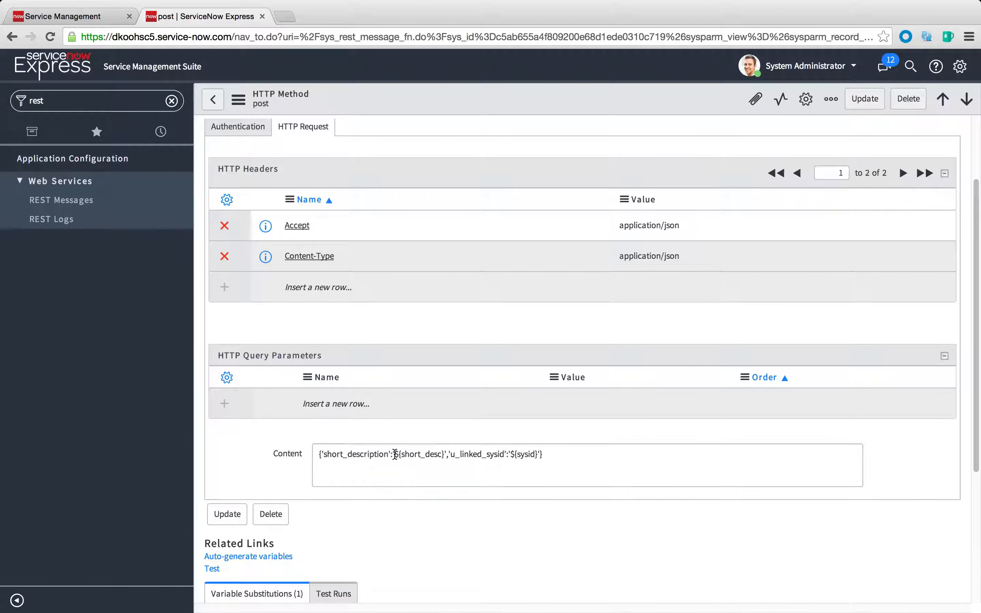
left_click_drag(395, 454, 444, 454)
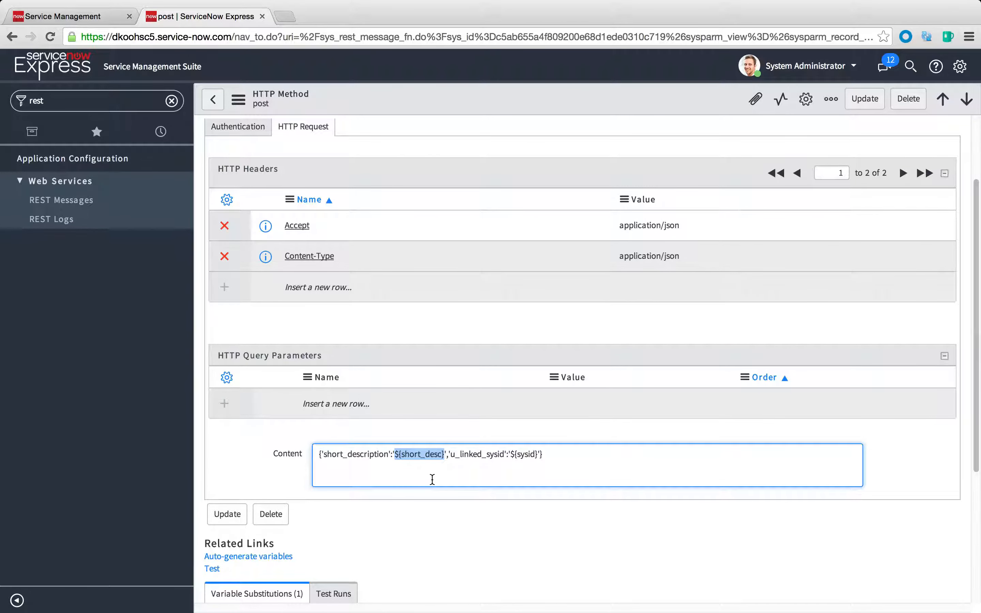
left_click(418, 467)
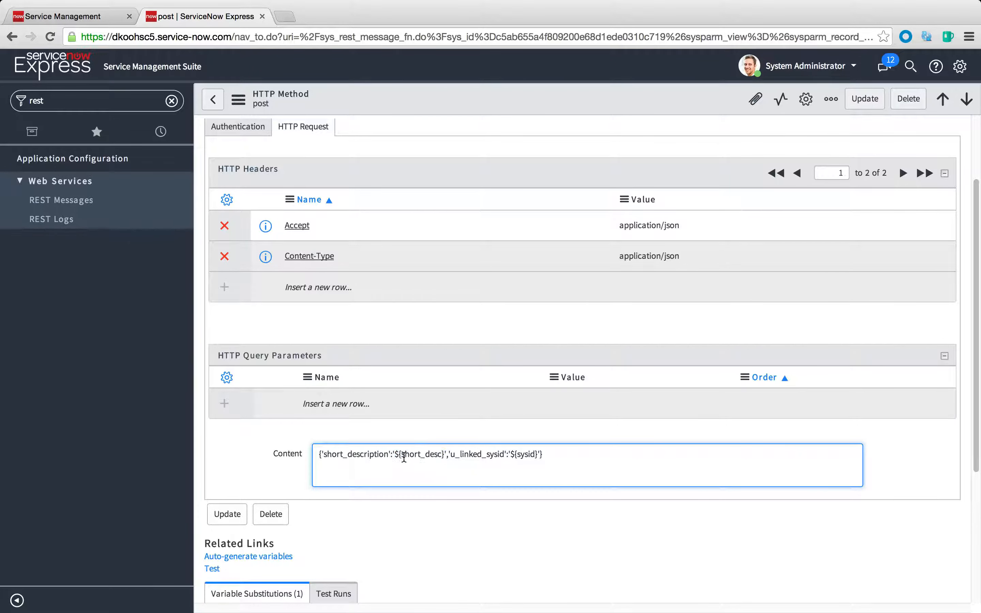
left_click_drag(401, 454, 443, 453)
Auto-generate the variable substitutions for the post method and review the resulting variables
scroll(408, 465, "down", 5)
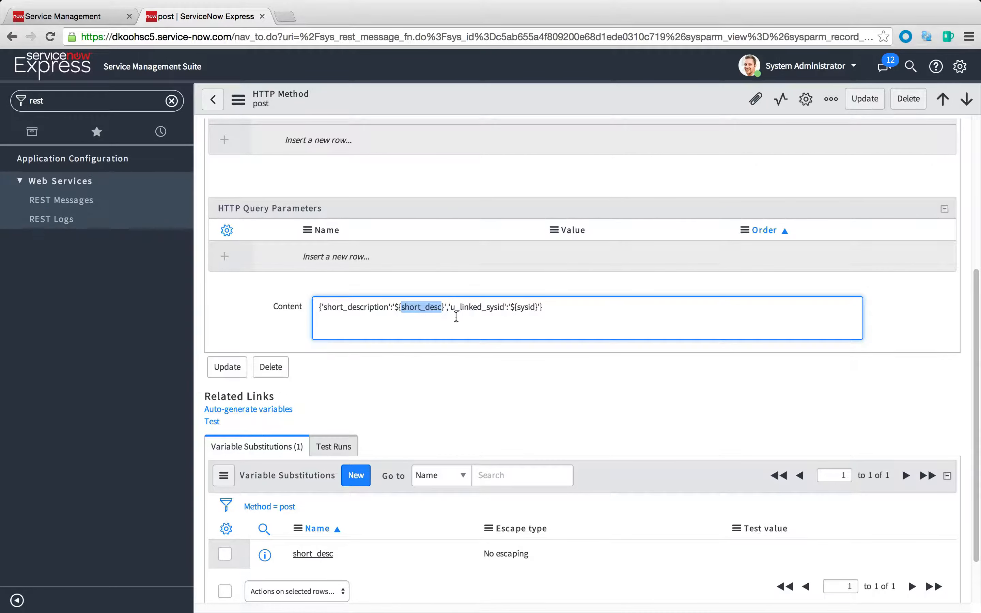
left_click(269, 415)
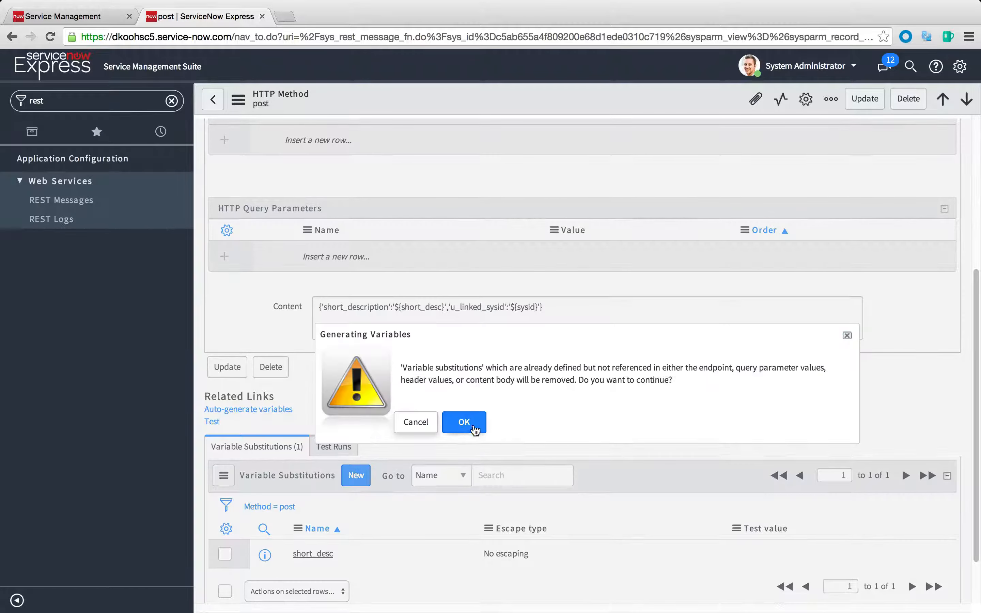
left_click(464, 422)
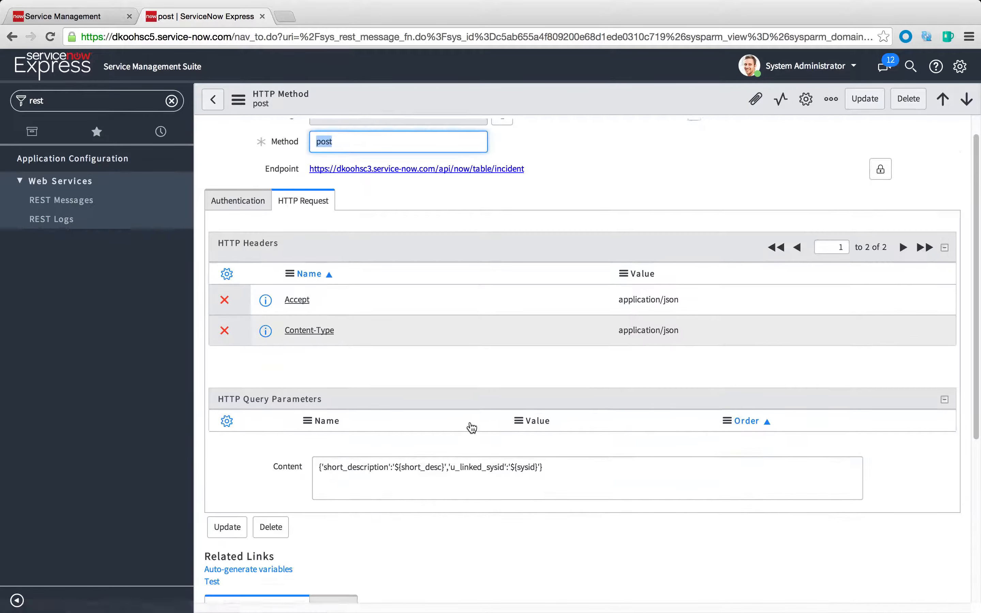
scroll(463, 485, "down", 6)
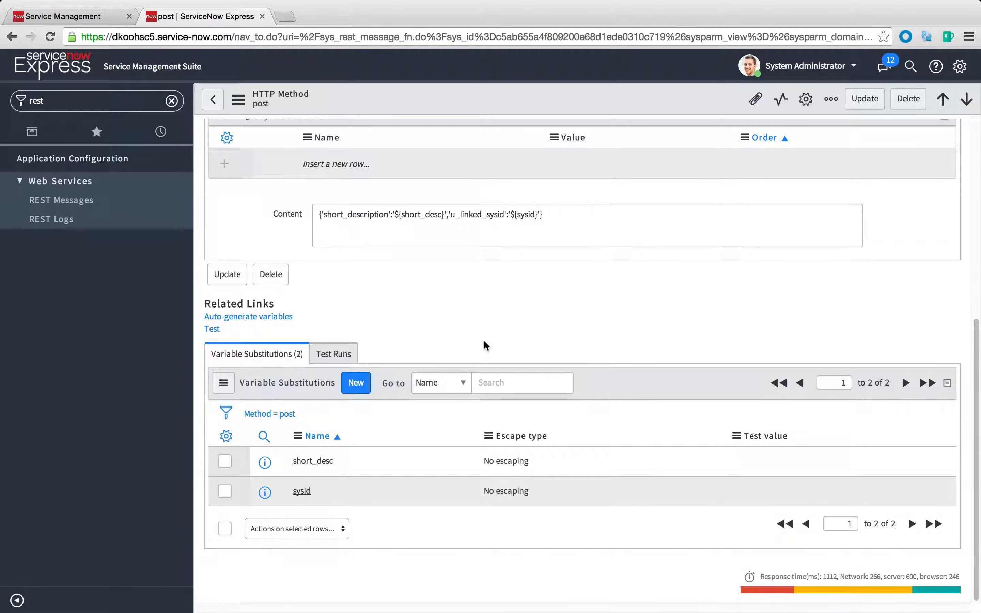
scroll(484, 343, "up", 5)
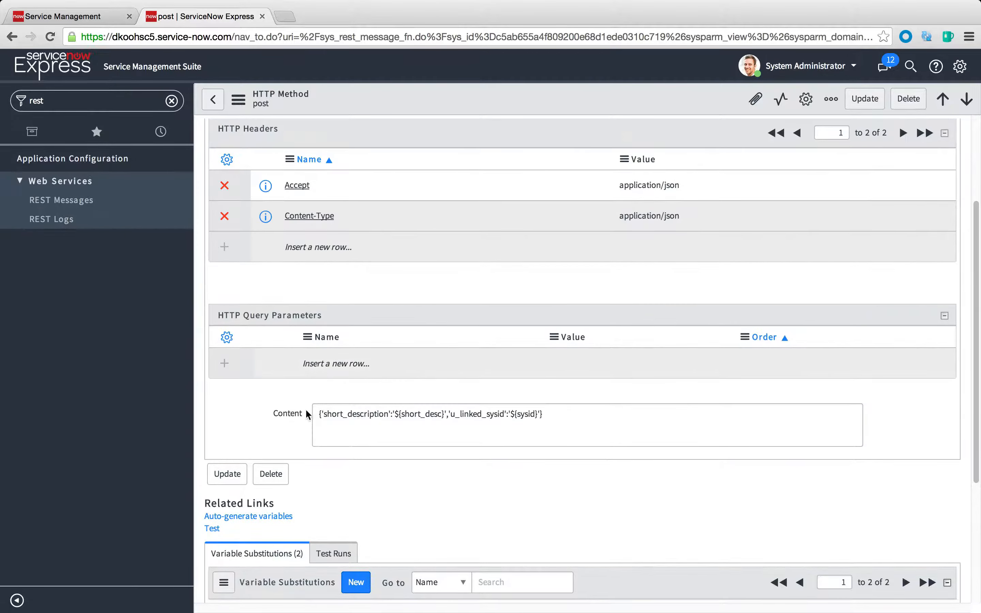
scroll(546, 419, "up", 4)
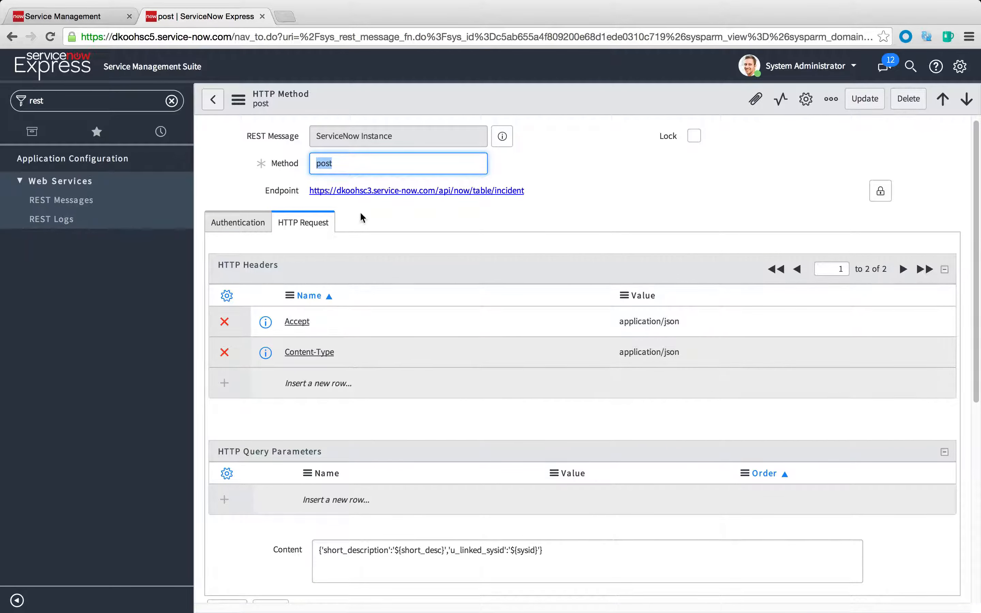
Filter the application navigator by "api" and open the API Explorer
left_click(70, 102)
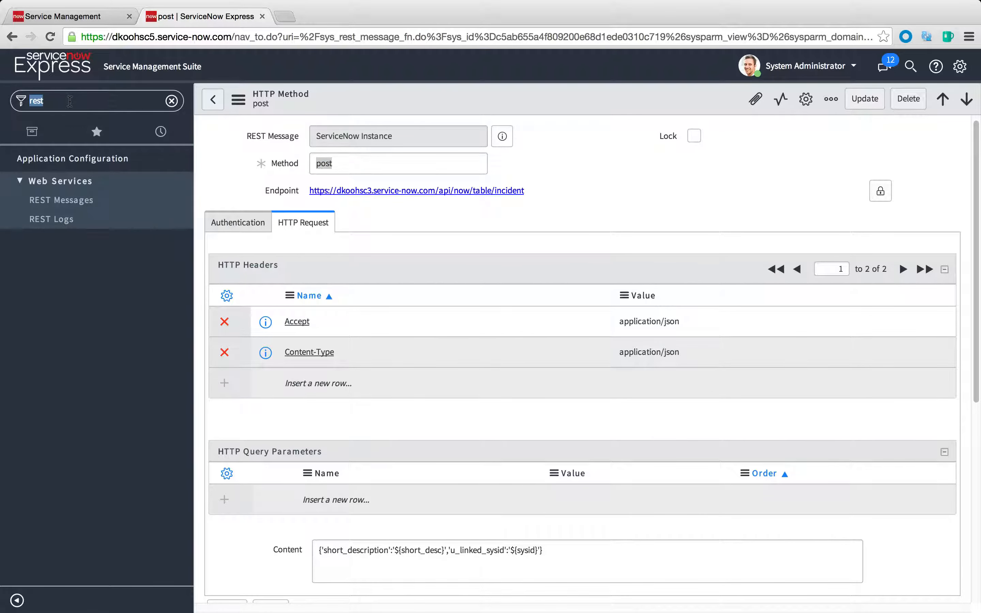
type("api")
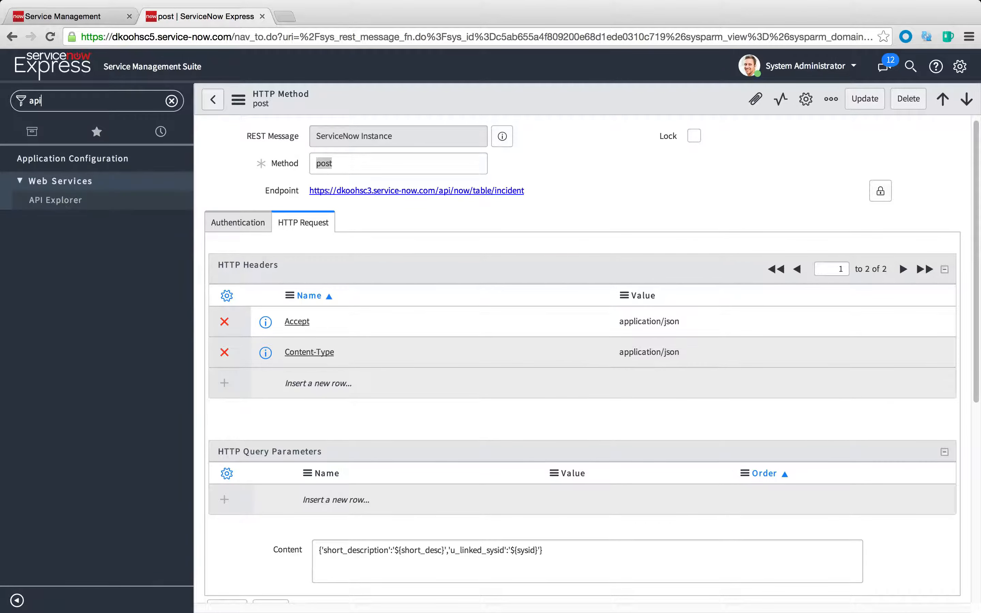
left_click(75, 200)
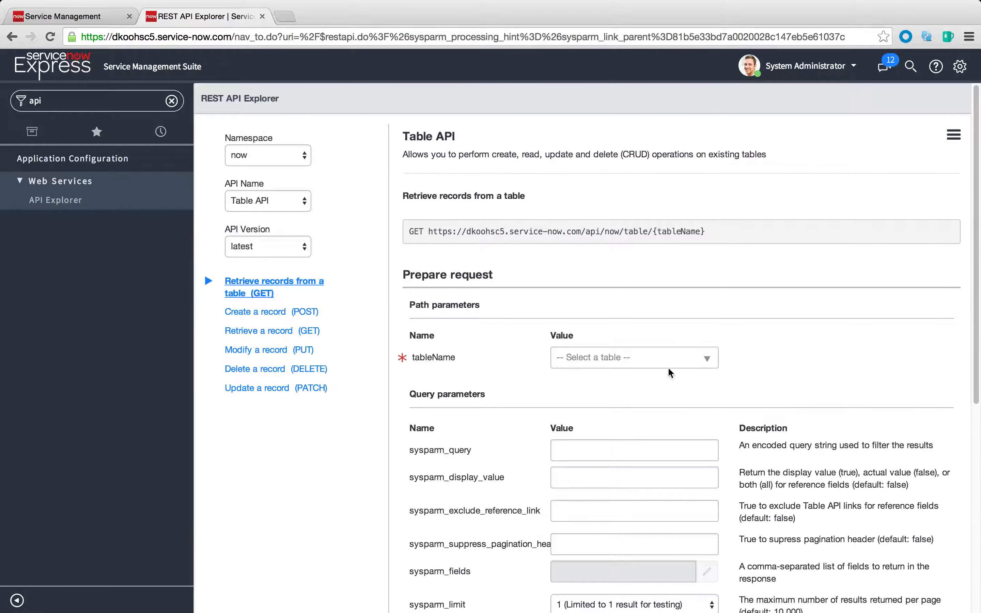
Choose the Create a record (POST) operation of the Table API and set tableName to Incident (incident)
left_click(656, 363)
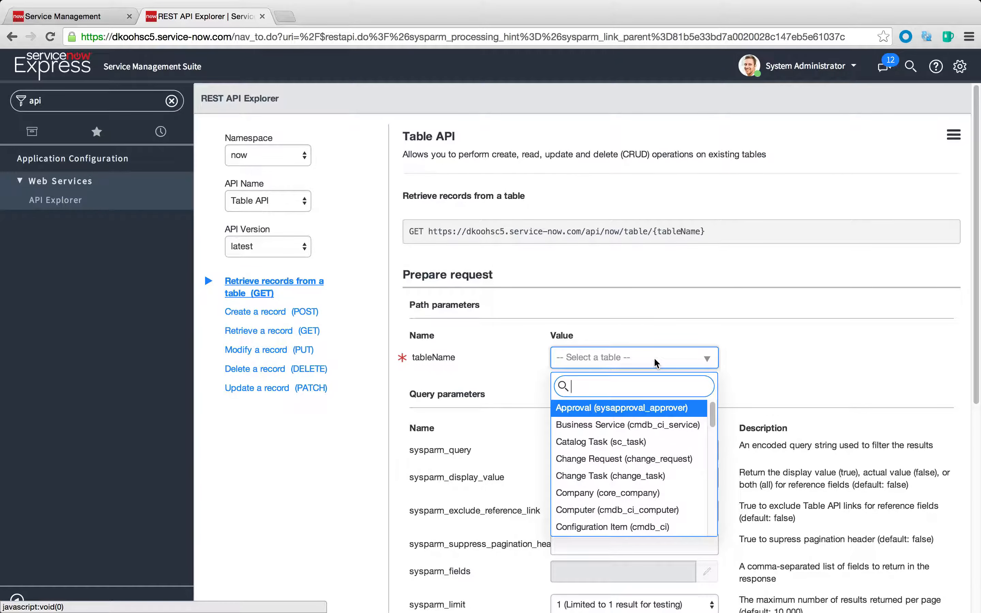
left_click(283, 334)
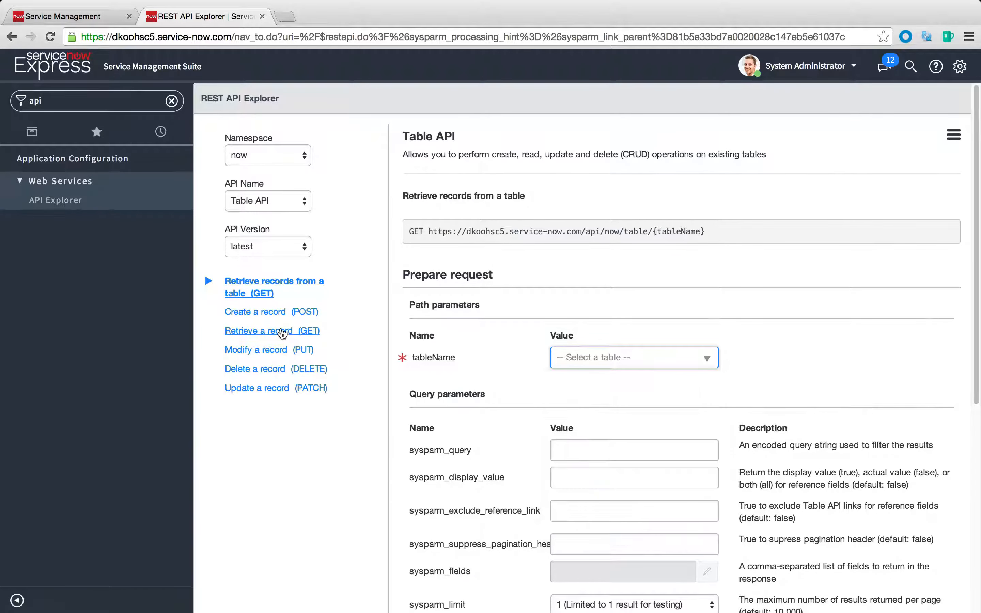
left_click(260, 312)
left_click(667, 361)
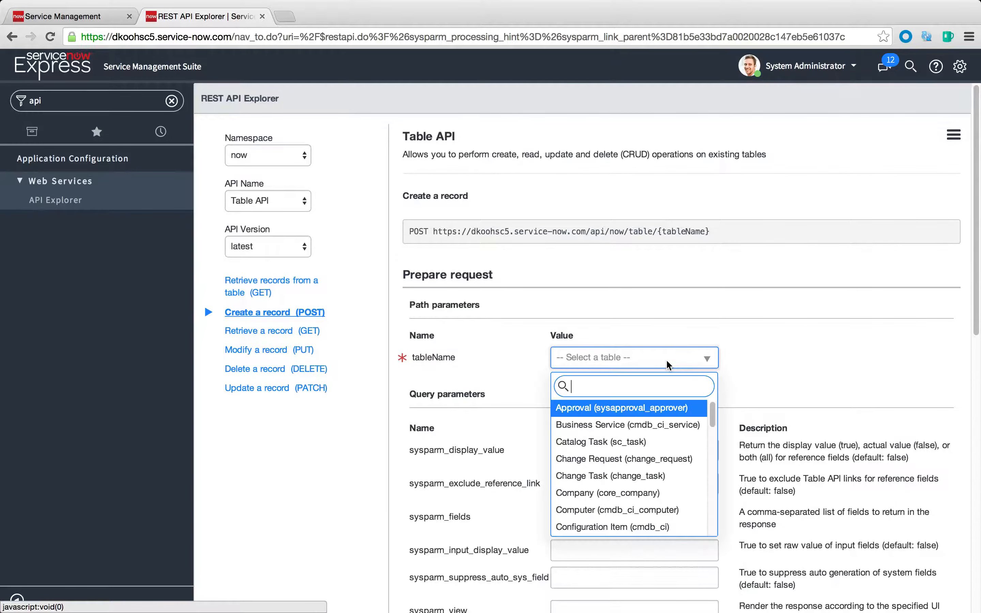
type("inc")
left_click(648, 404)
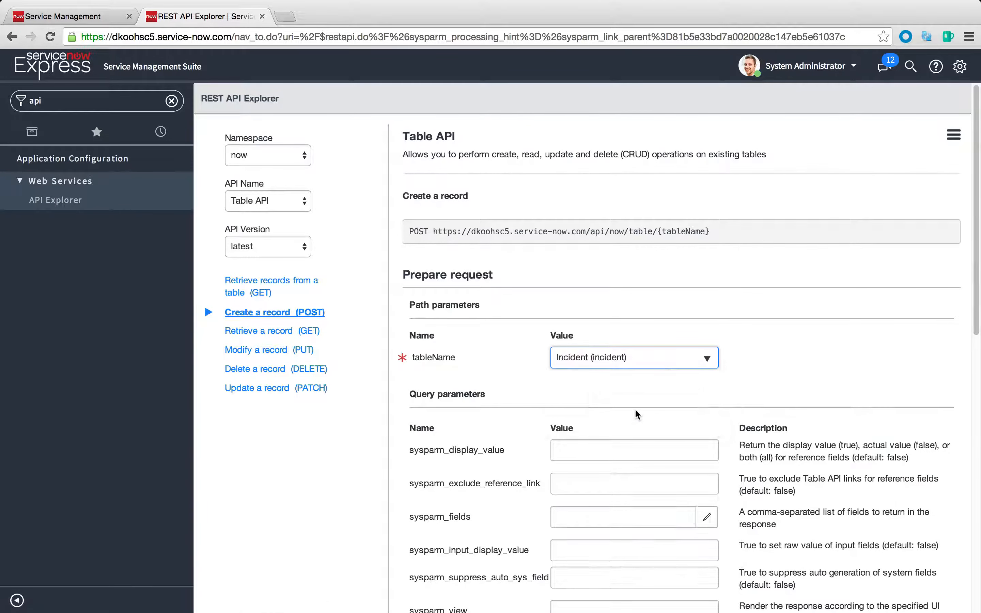
scroll(634, 409, "down", 6)
scroll(443, 424, "down", 2)
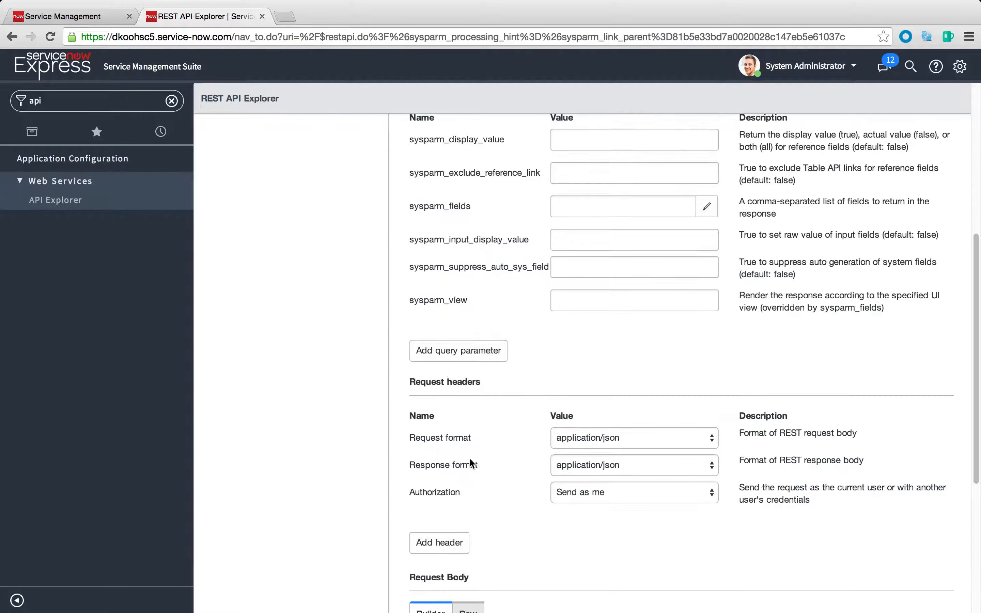
left_click(453, 541)
scroll(731, 474, "down", 4)
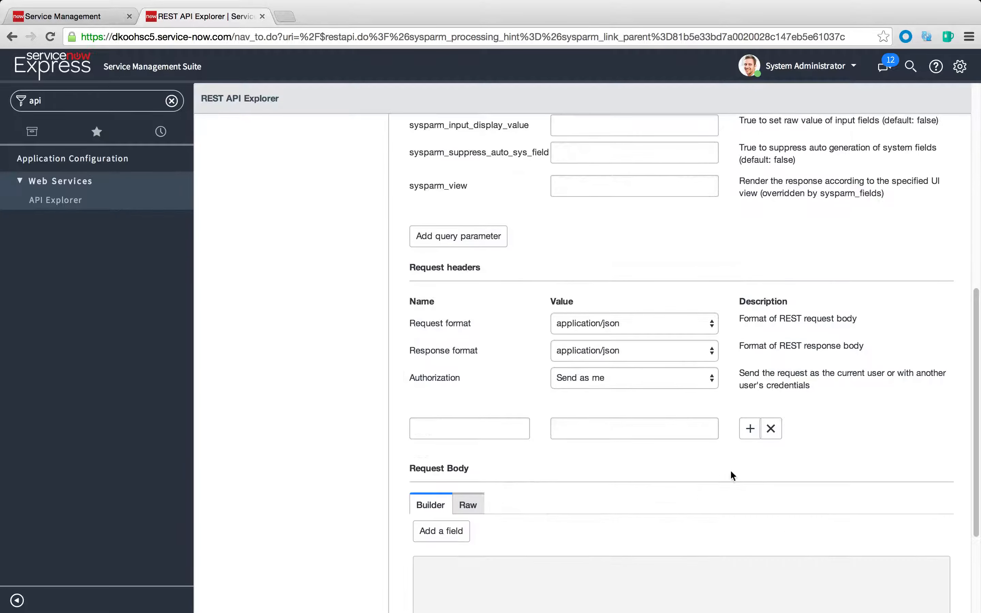
left_click(771, 430)
Add the Short description field to the request body with the value ${short_desc}
left_click(433, 524)
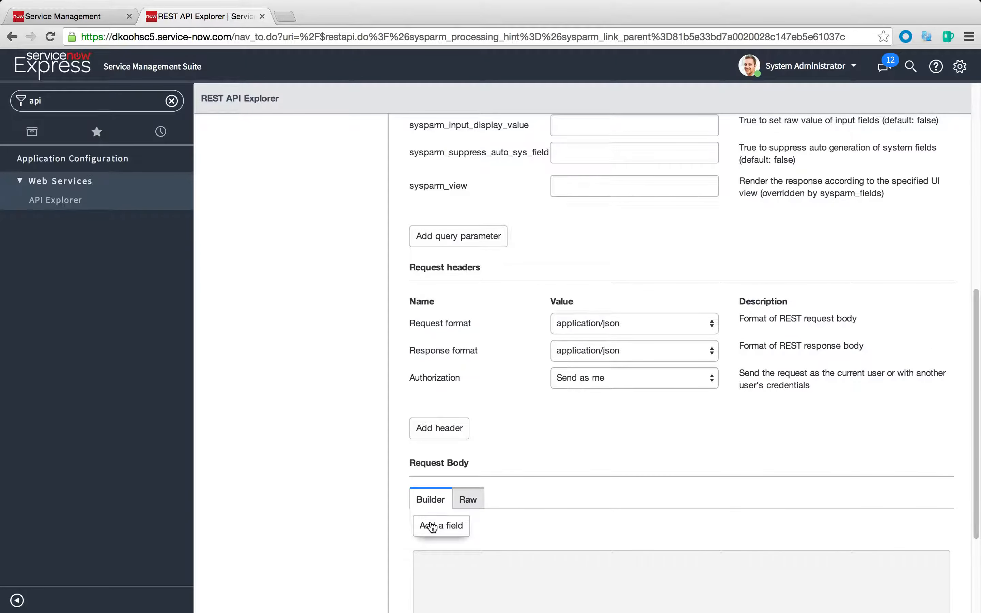
scroll(450, 515, "down", 2)
left_click(474, 462)
type("sh")
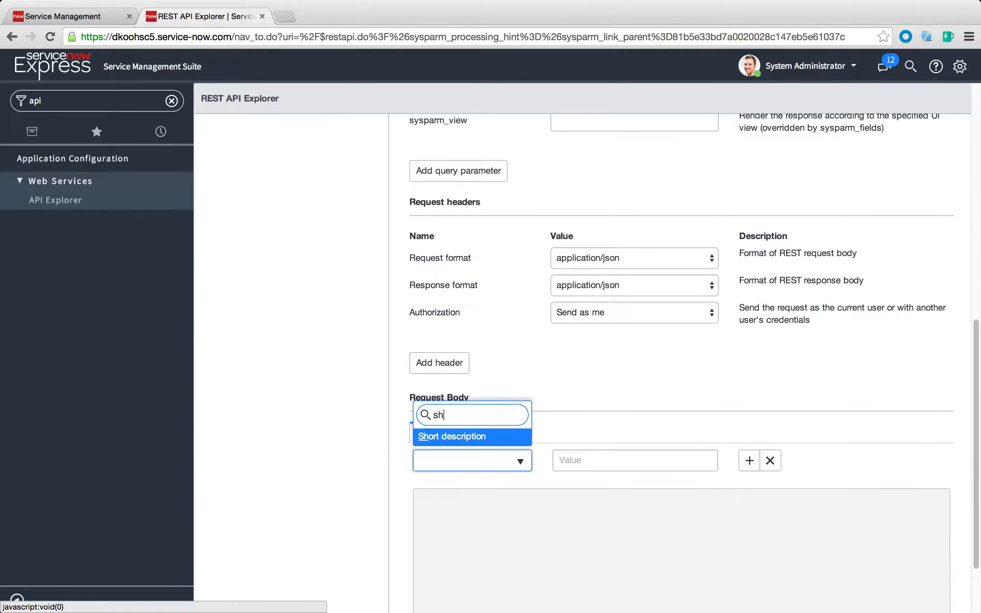
left_click(470, 437)
left_click(590, 465)
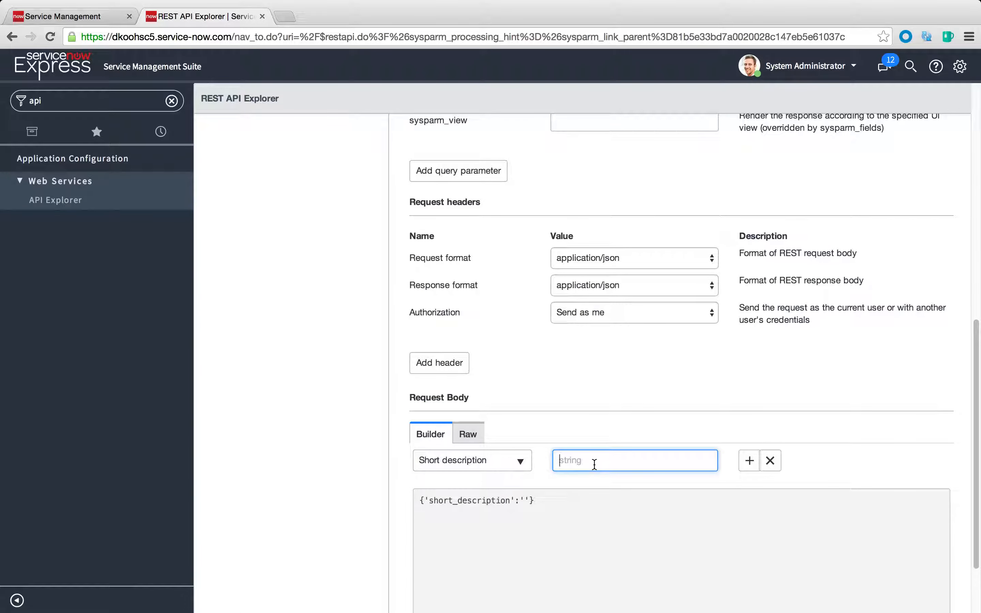
type("${short_desc}")
left_click(751, 462)
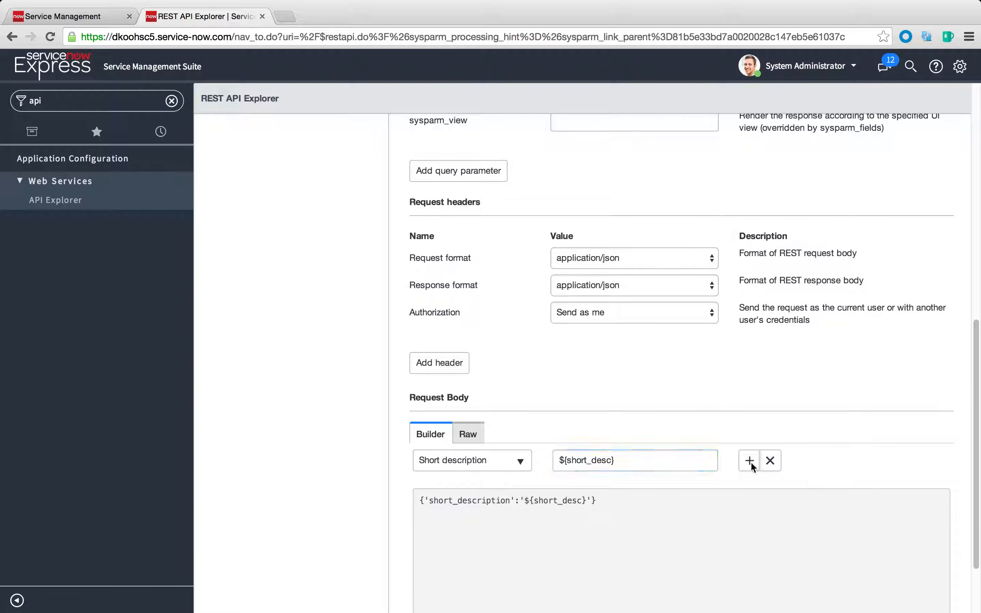
scroll(749, 460, "down", 3)
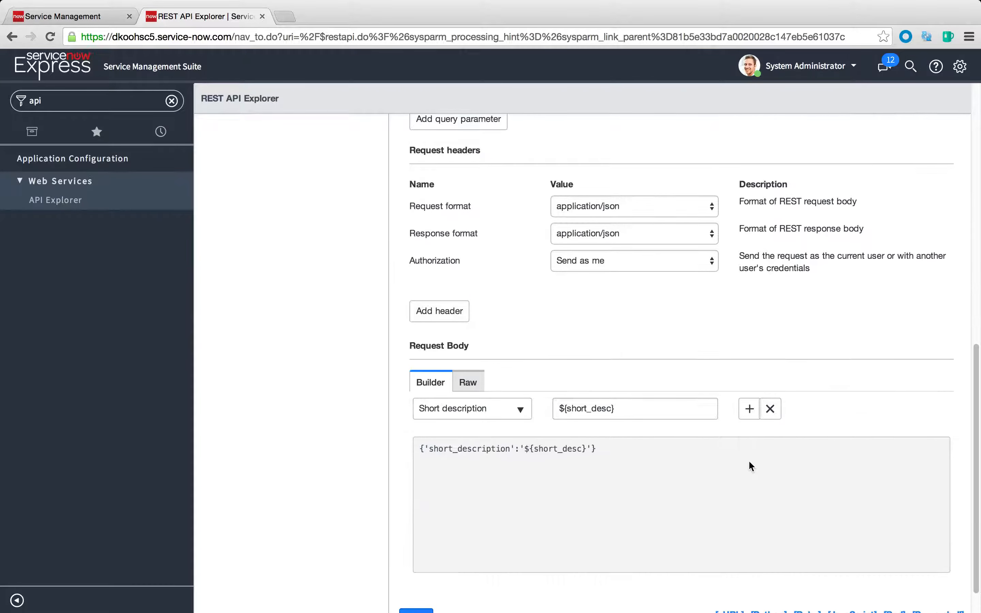
View the cURL code sample of the POST request, examine its Accept and Content-Type headers, and close it
scroll(748, 427, "down", 1)
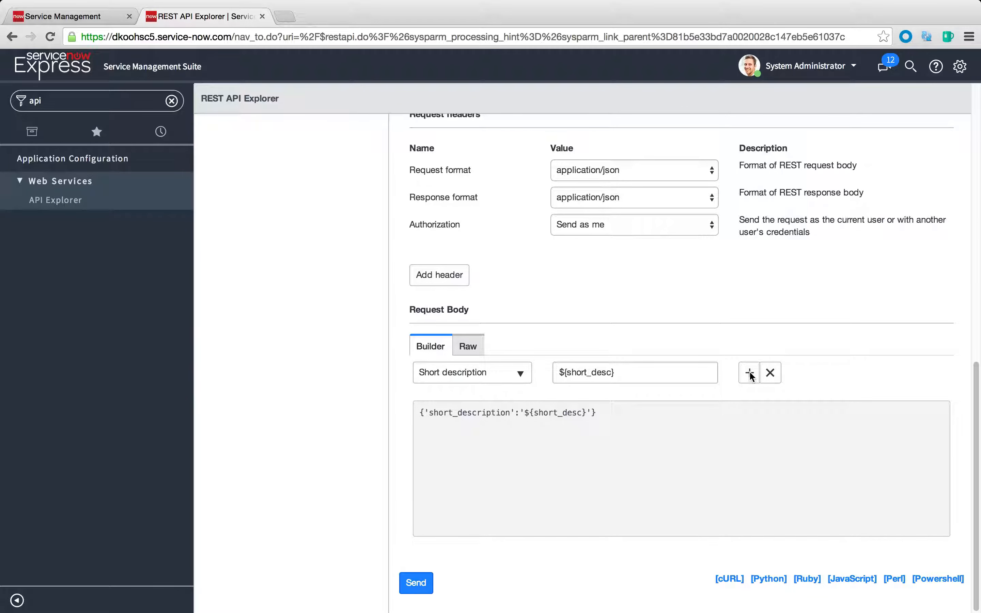
triple_click(582, 406)
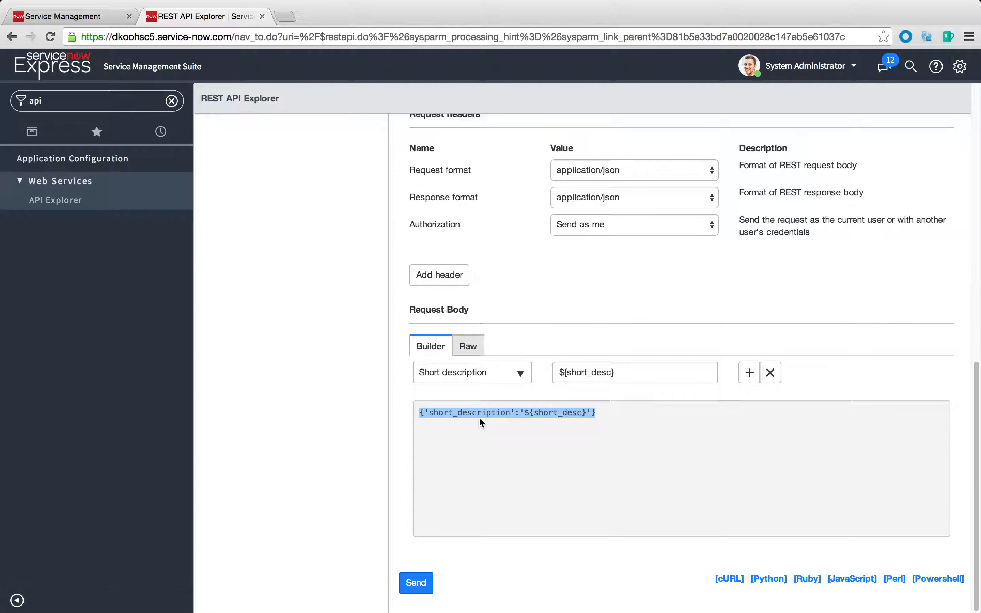
left_click(732, 580)
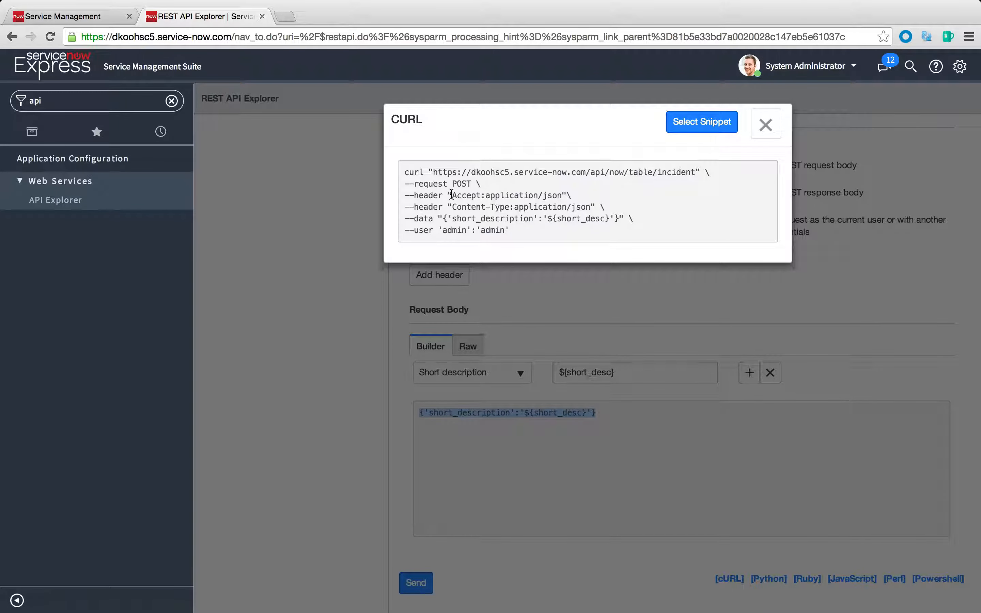
left_click_drag(491, 195, 553, 196)
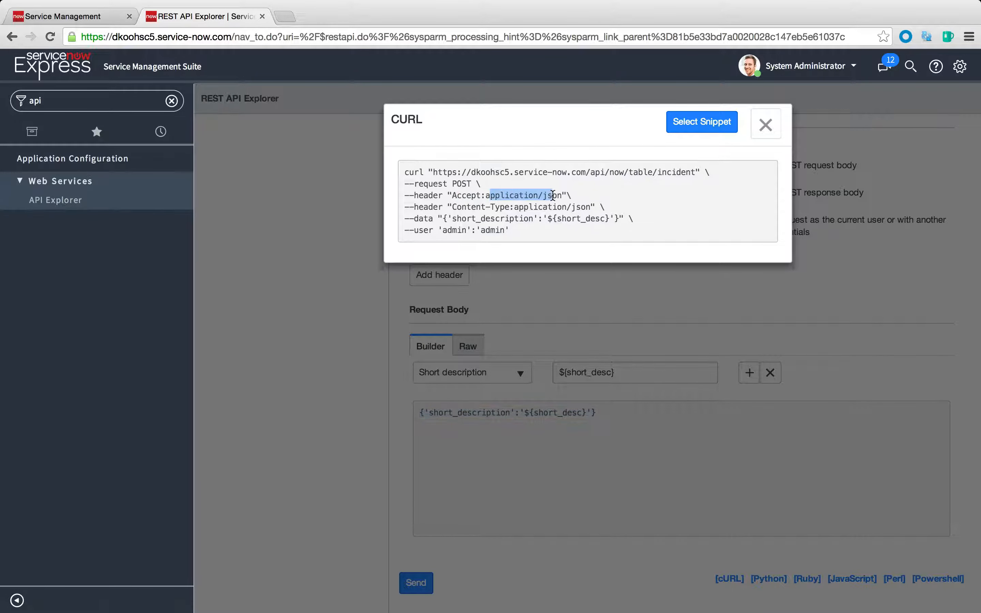
left_click_drag(470, 207, 583, 208)
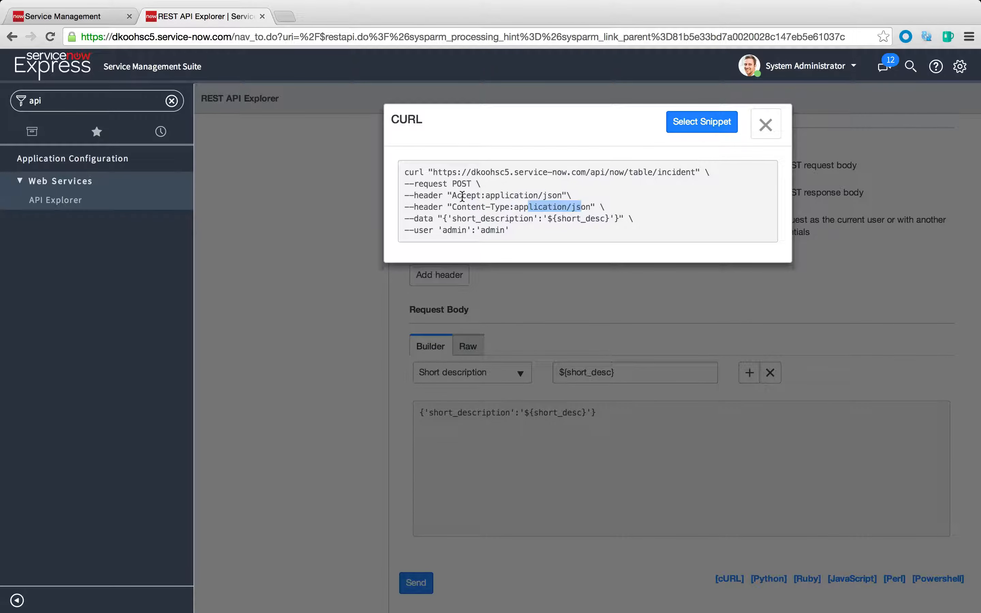
left_click_drag(456, 196, 588, 205)
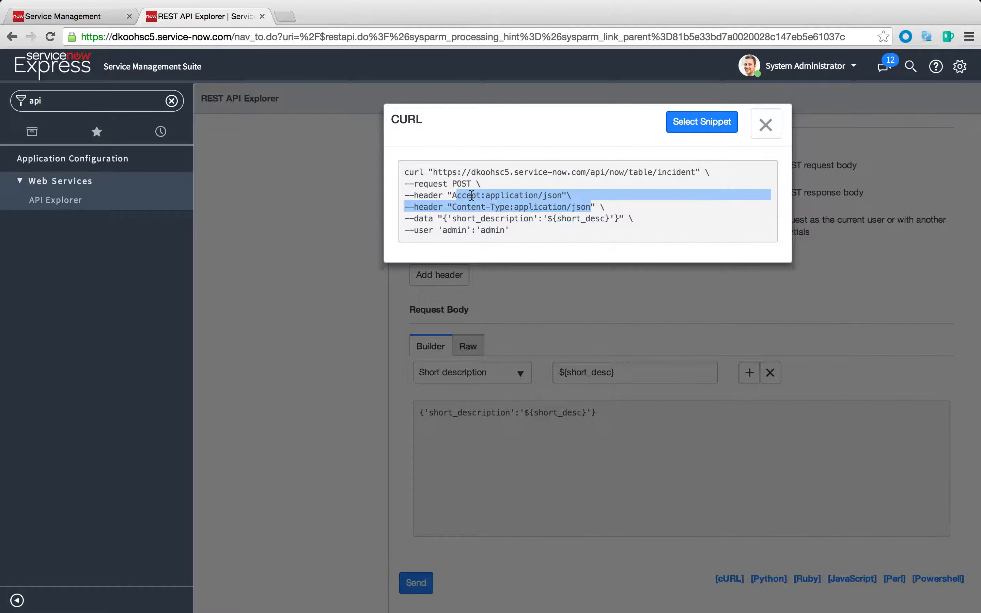
left_click_drag(482, 195, 453, 195)
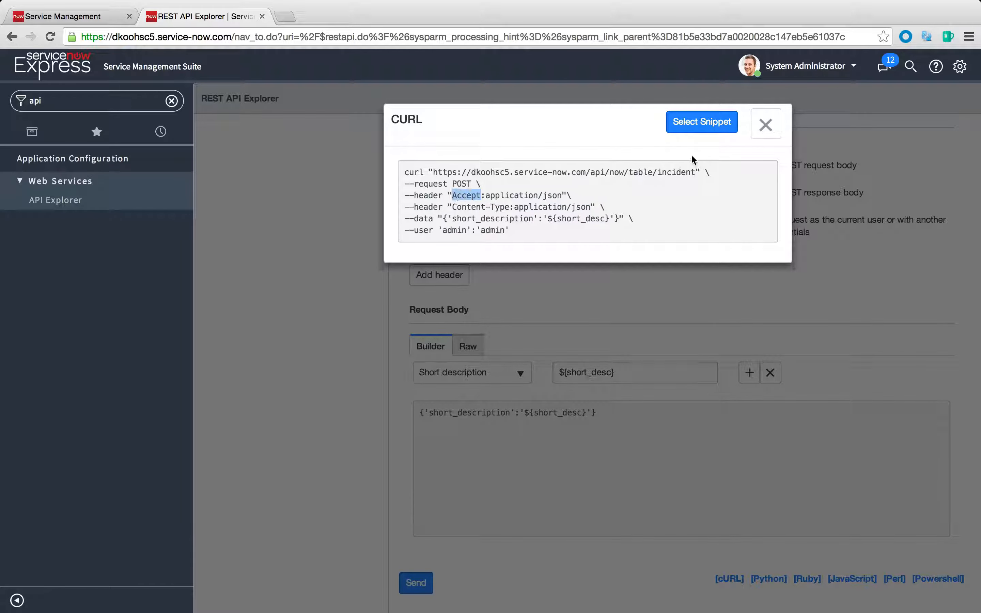
left_click(766, 125)
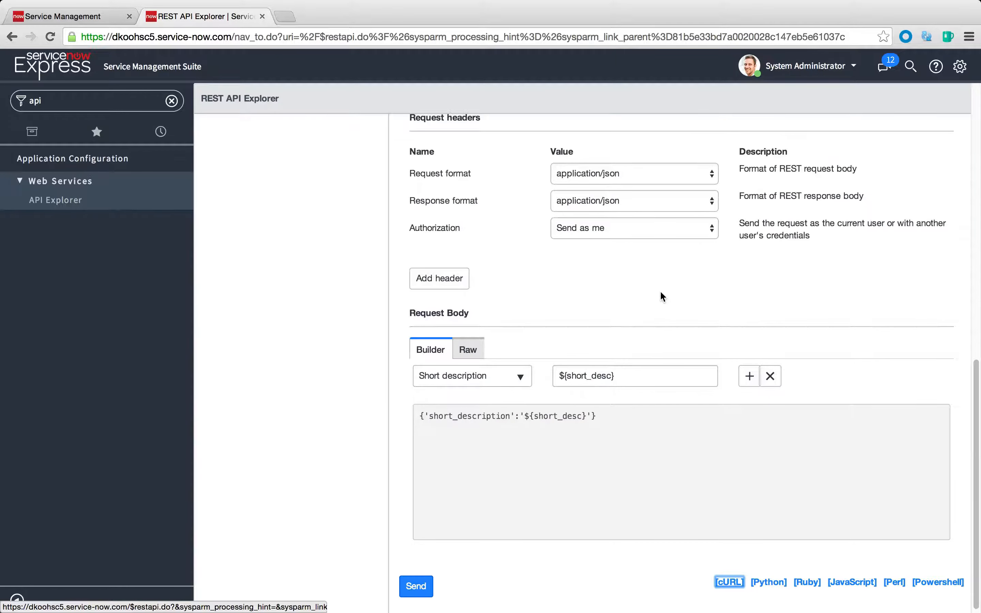
Examine the endpoint URL of the Create a record (POST) operation, including its {tableName} path parameter
scroll(670, 357, "up", 5)
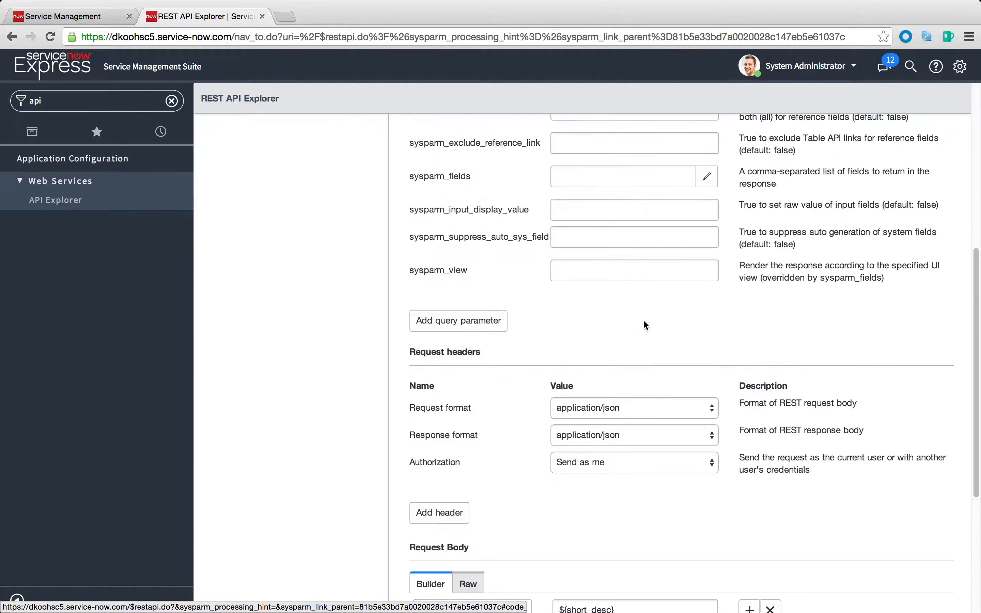
scroll(628, 278, "up", 2)
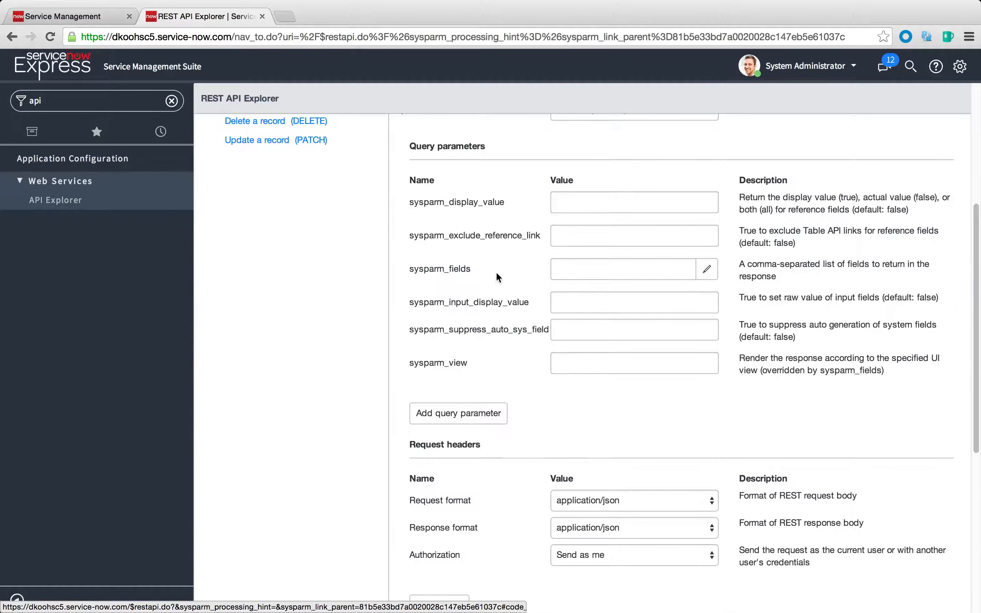
scroll(497, 276, "up", 1)
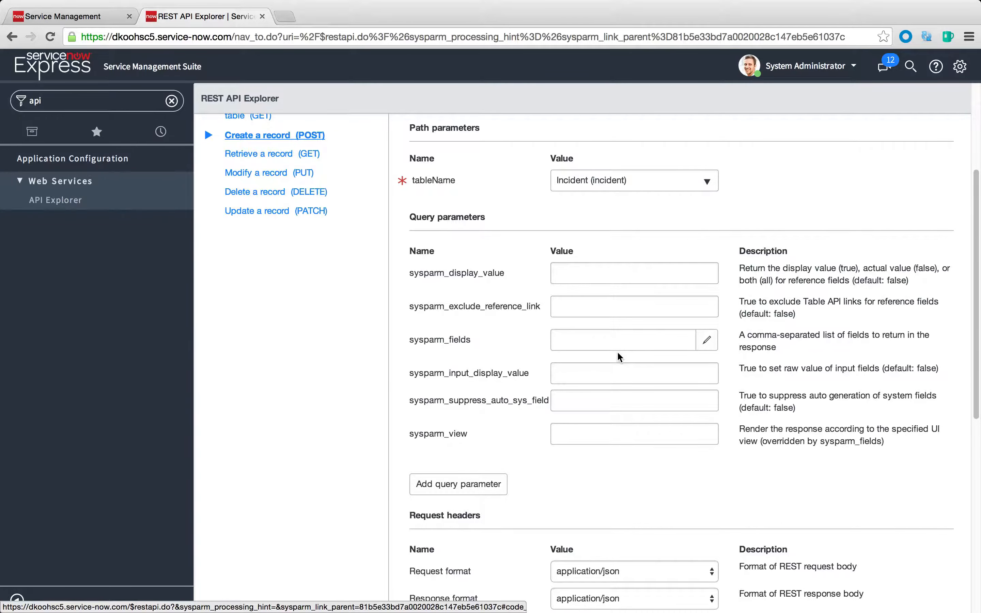
scroll(619, 357, "up", 4)
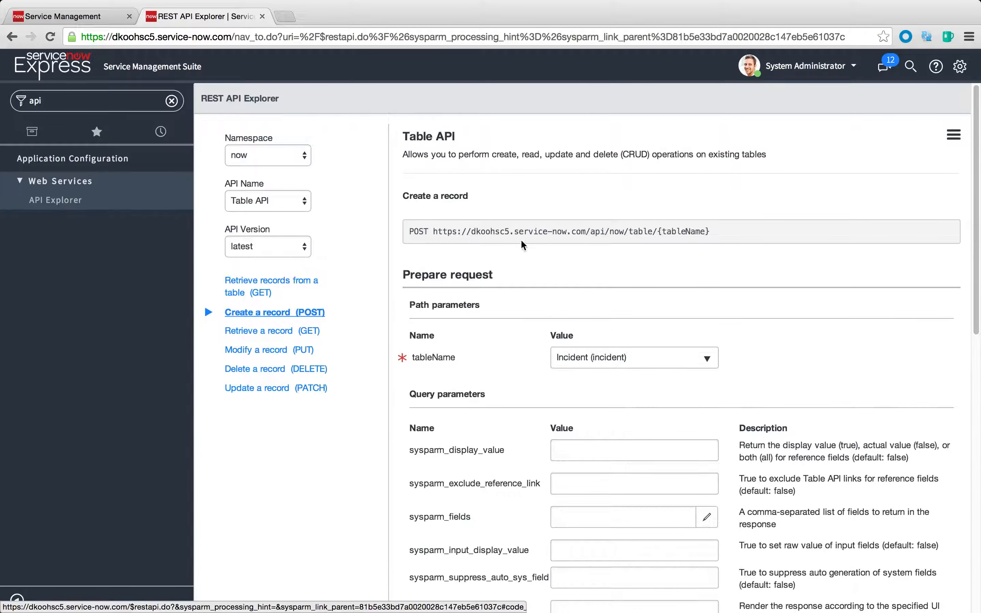
left_click_drag(433, 232, 767, 234)
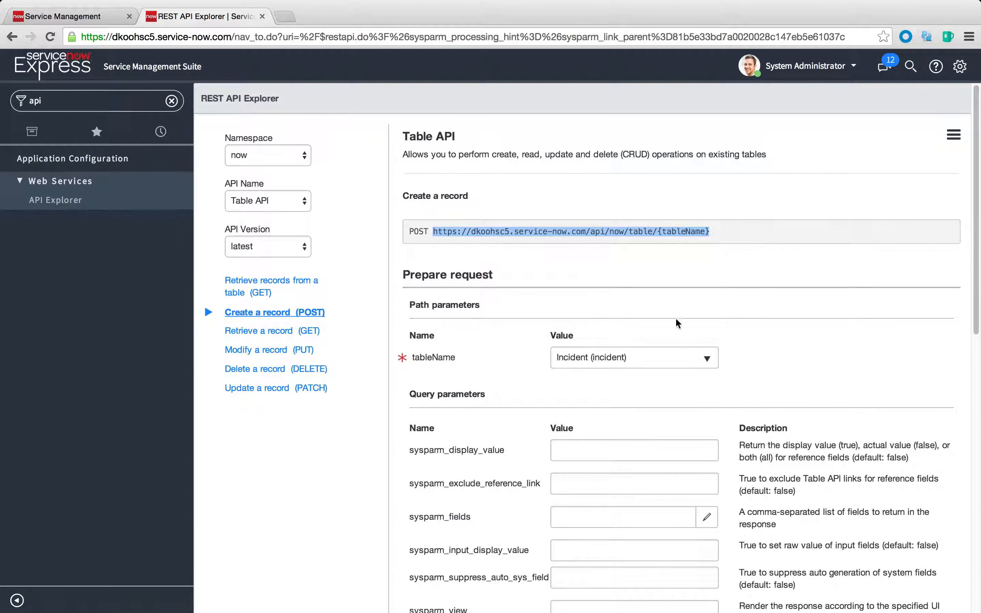
scroll(622, 395, "down", 1)
scroll(567, 592, "down", 1)
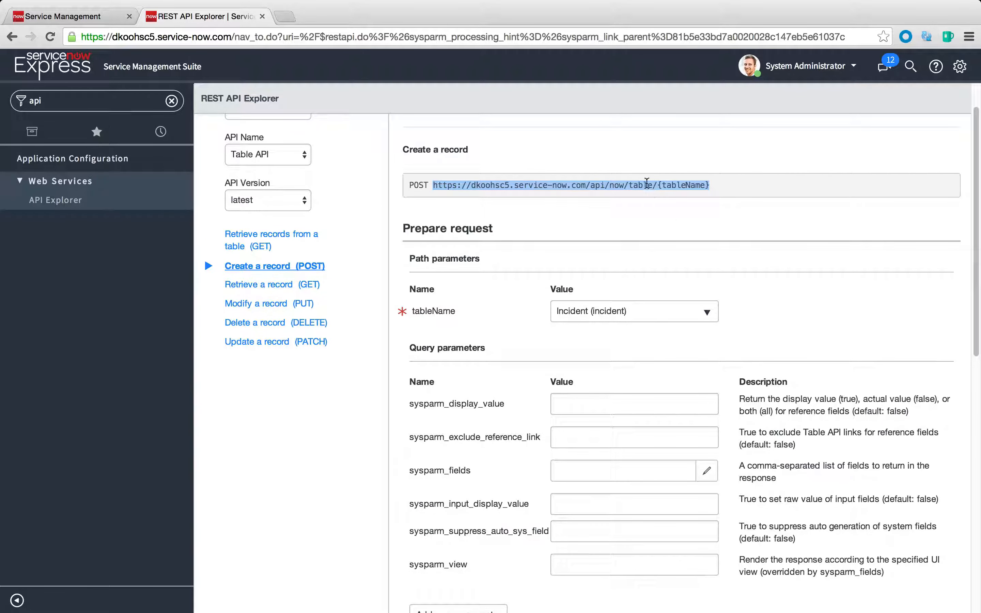
left_click(646, 183)
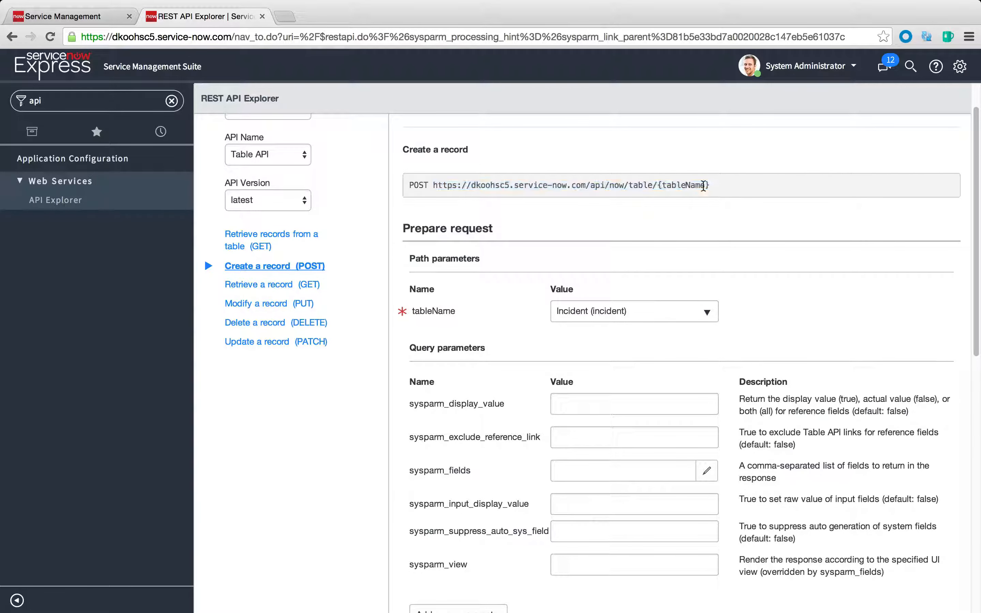
left_click_drag(708, 185, 433, 185)
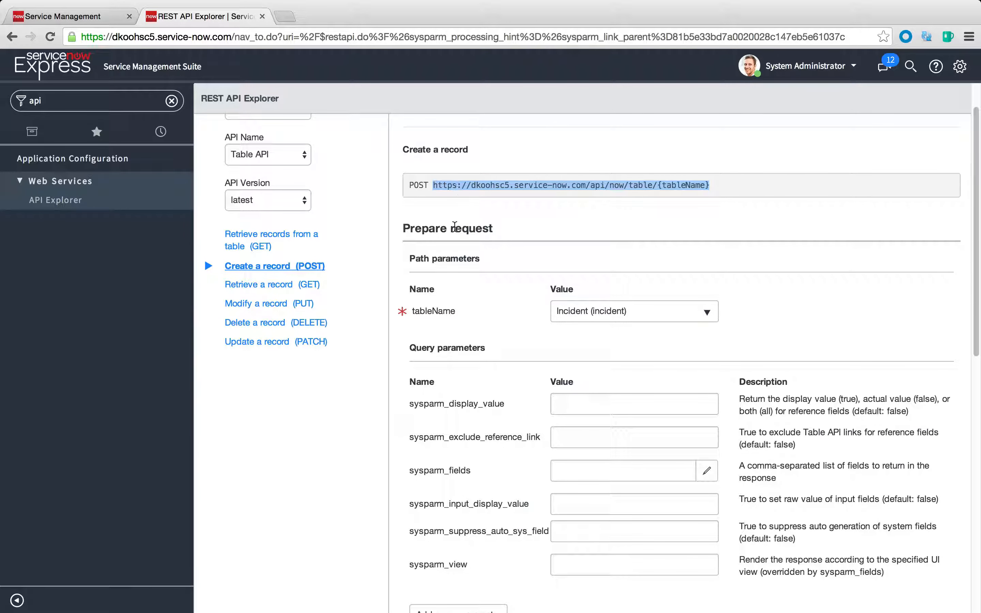
Filter the application navigator by "rest" and open the ServiceNow Instance record in REST Messages
left_click(56, 101)
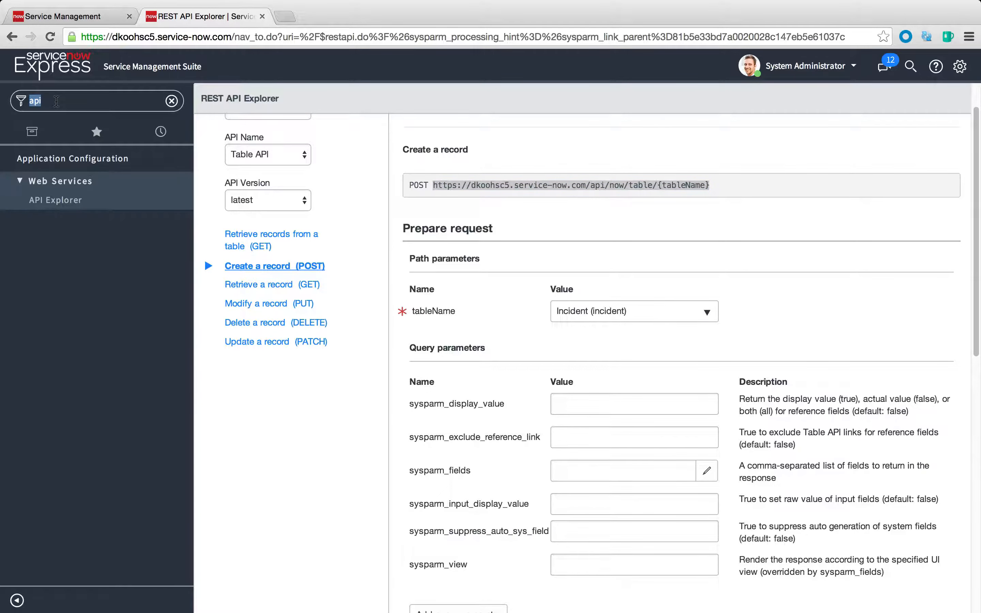
type("rest")
left_click(49, 207)
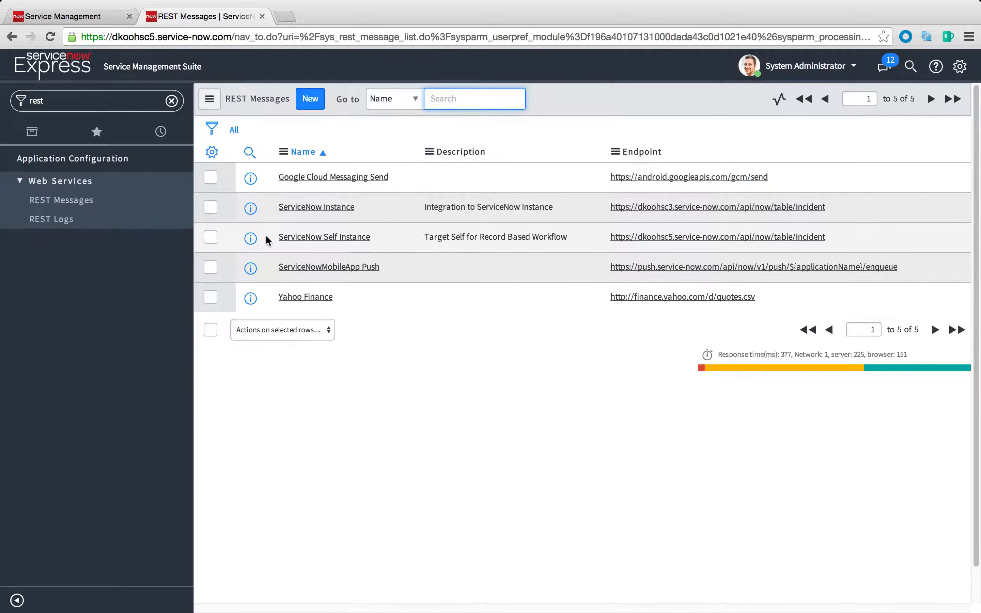
left_click(250, 207)
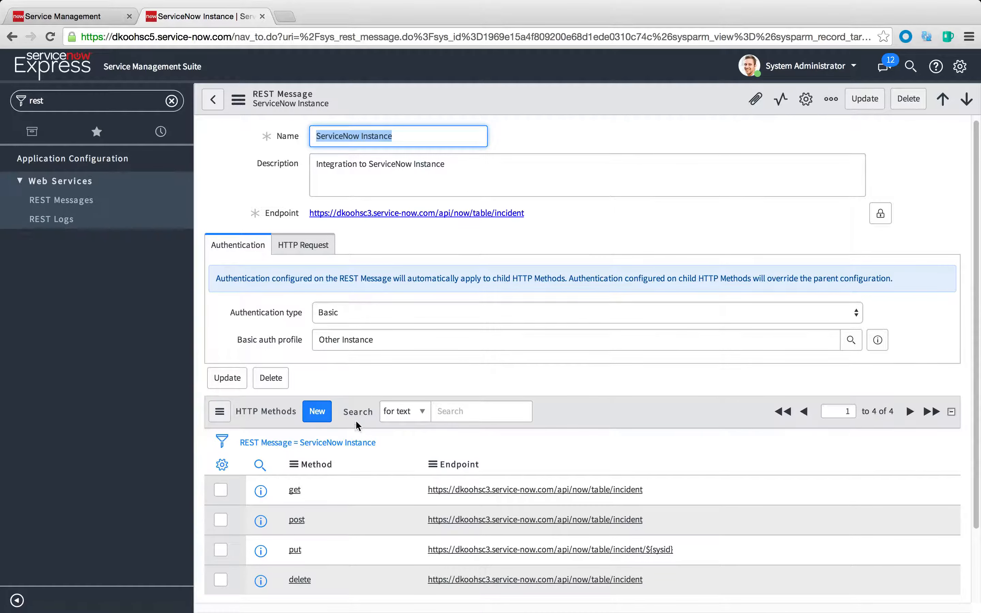
Open the post HTTP method of the message and highlight 'u_linked_sysid' in its Content
scroll(355, 420, "down", 2)
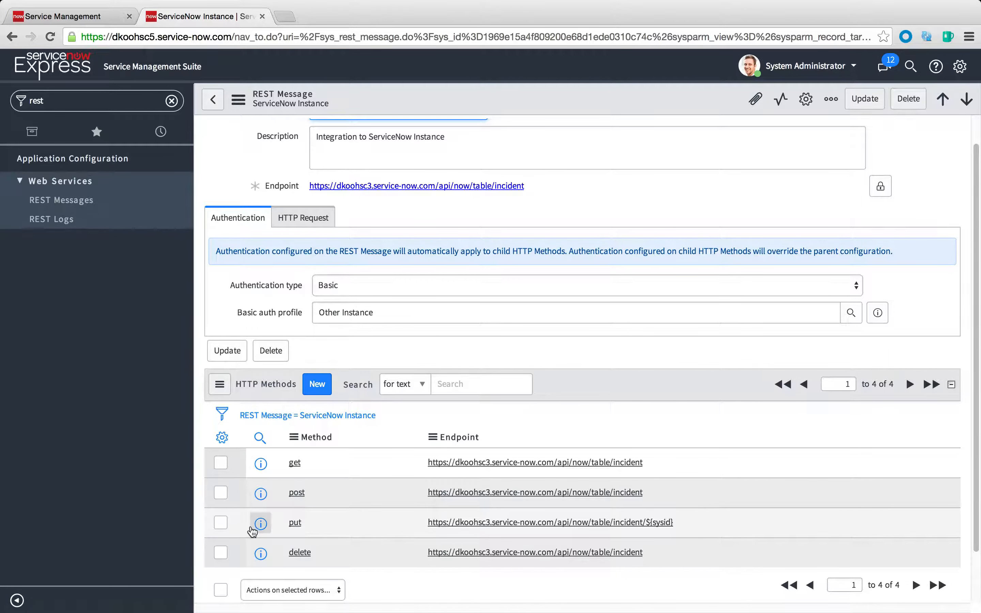
left_click(260, 494)
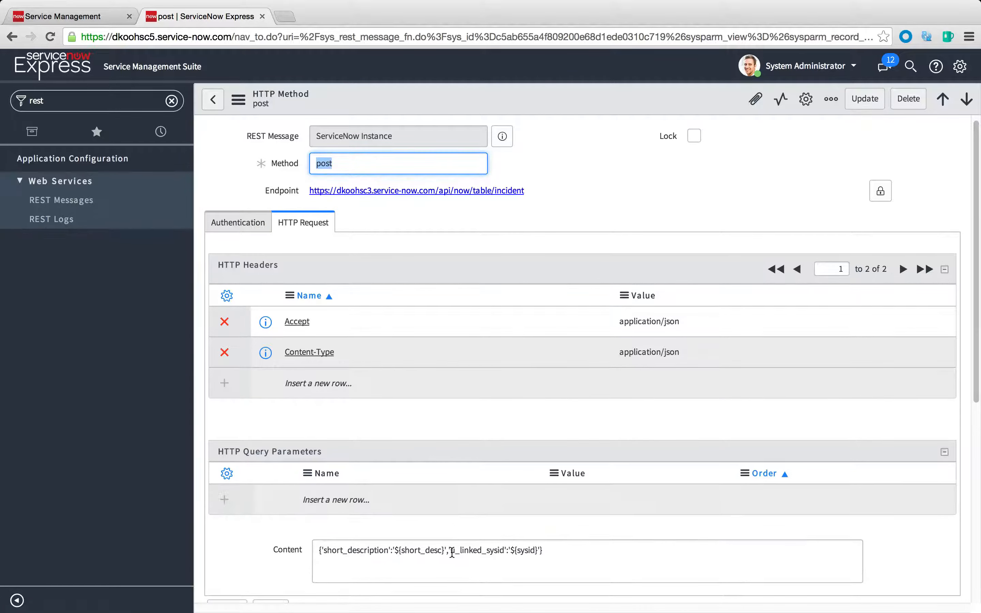
left_click_drag(448, 550, 503, 550)
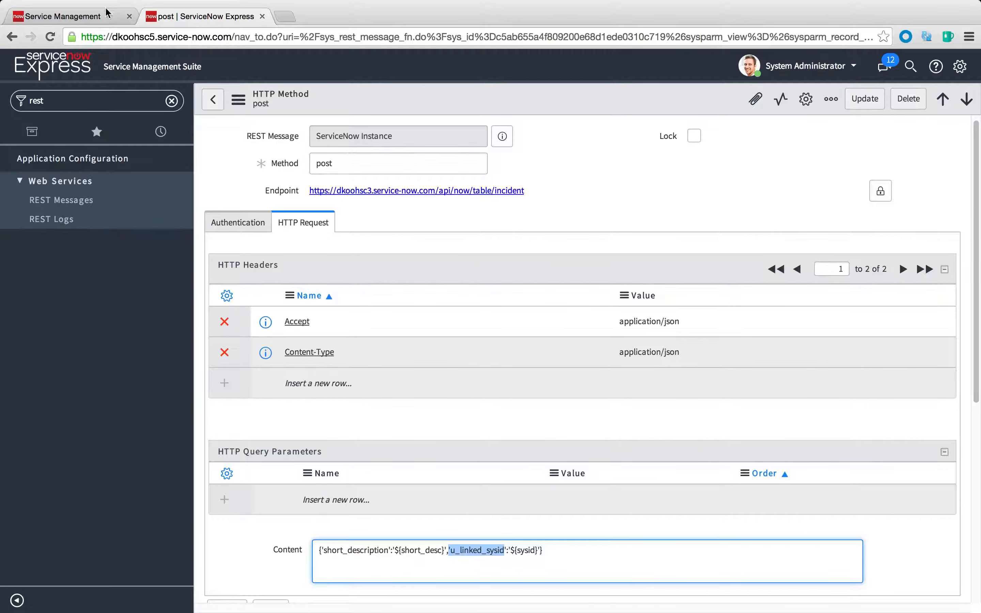
Switch to the Service Management instance, open the "REST Test" incident from the open incidents, and locate its Linked SysID field
left_click(84, 18)
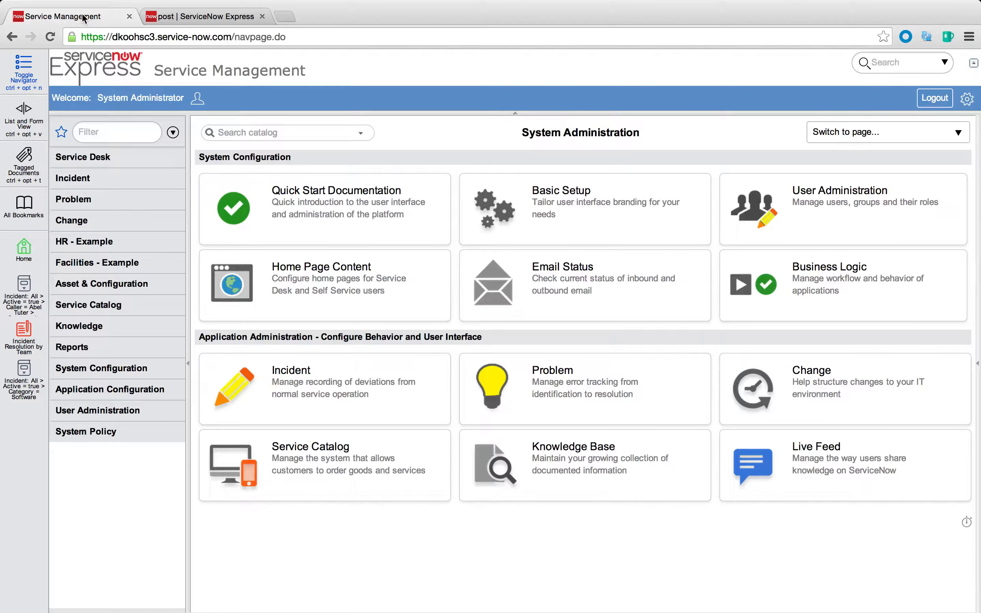
left_click(101, 180)
left_click(87, 229)
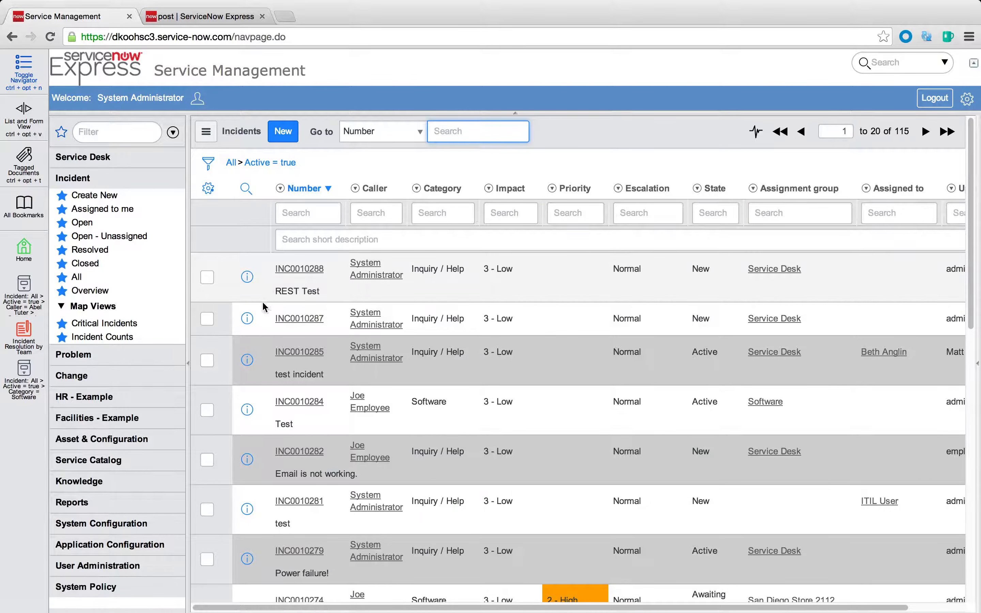
left_click(244, 281)
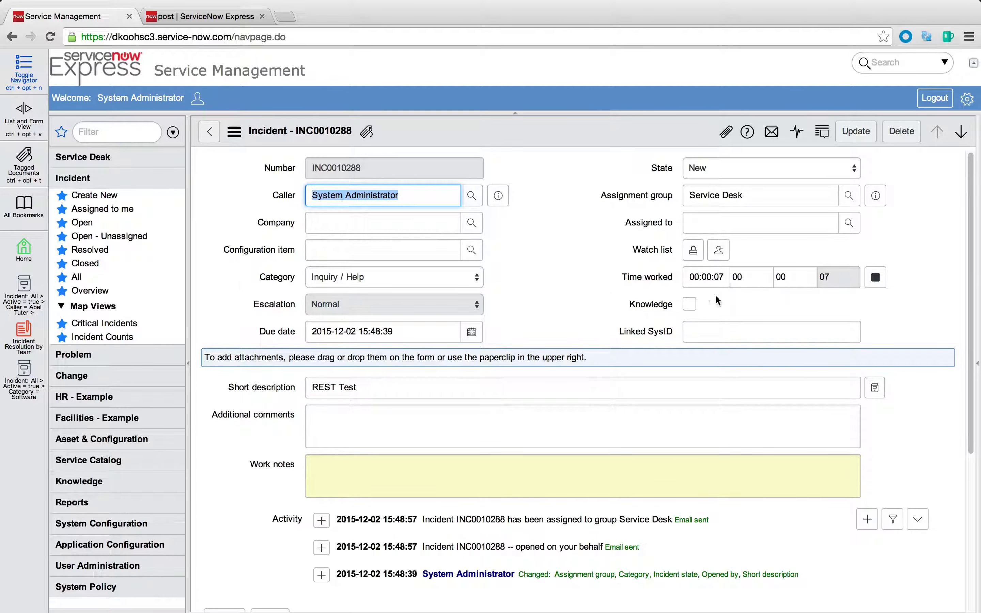
left_click(722, 330)
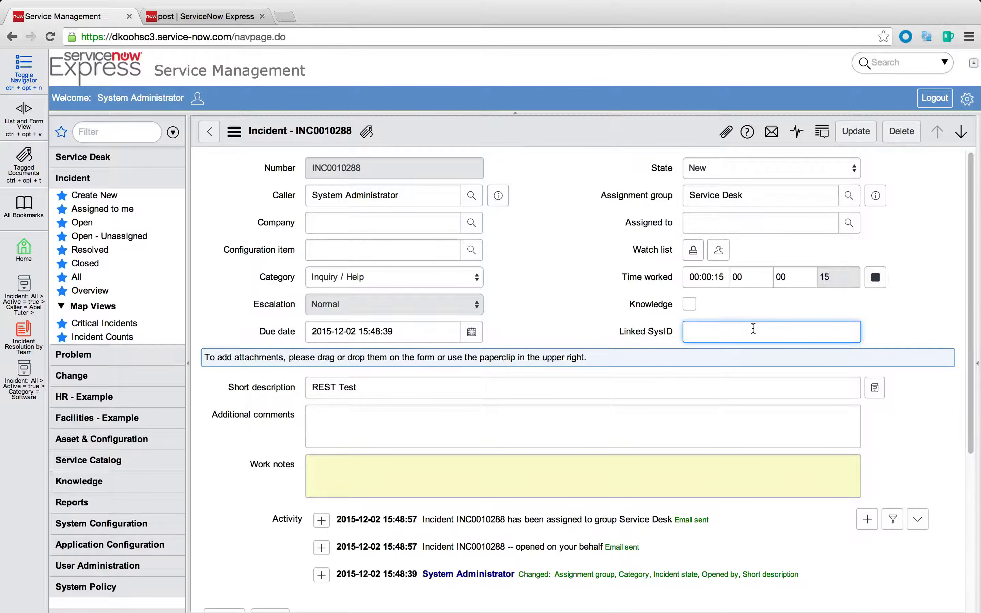
Set the incident's Configuration item to dbaix900nyc, save the record, and go back to its Linked SysID field
left_click(379, 251)
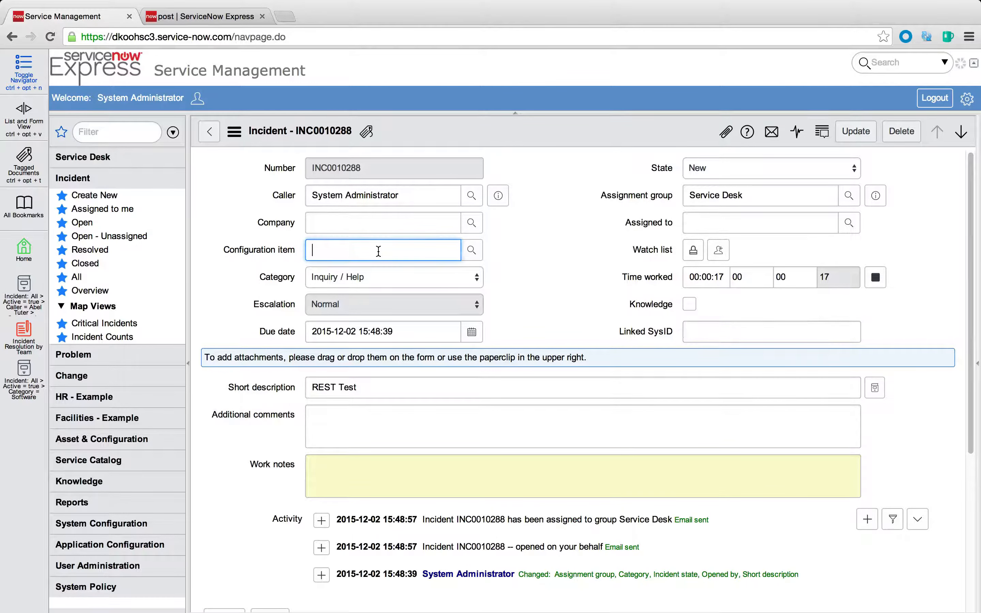
type("dbaix900nyc")
right_click(505, 136)
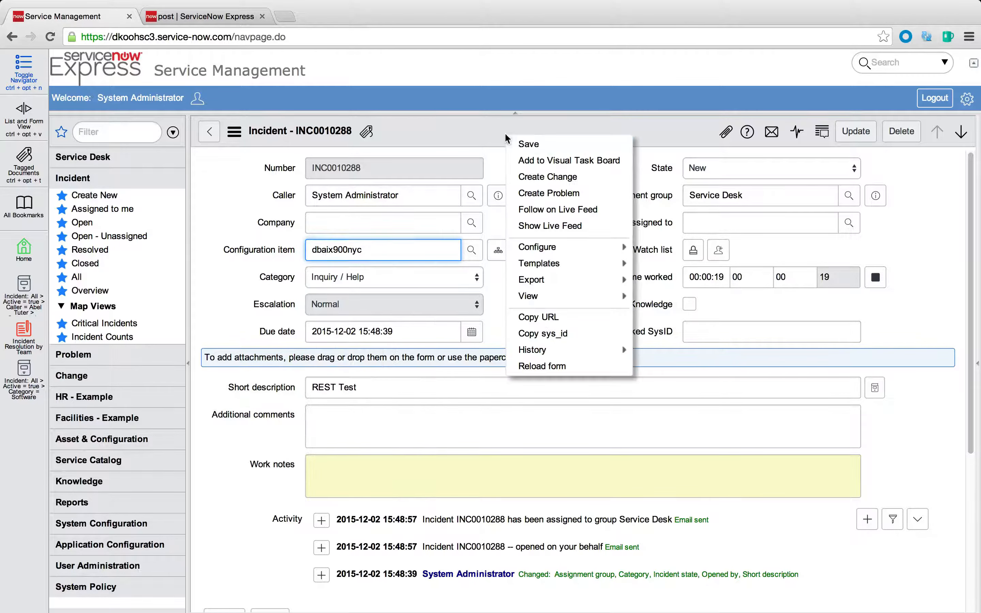
left_click(525, 144)
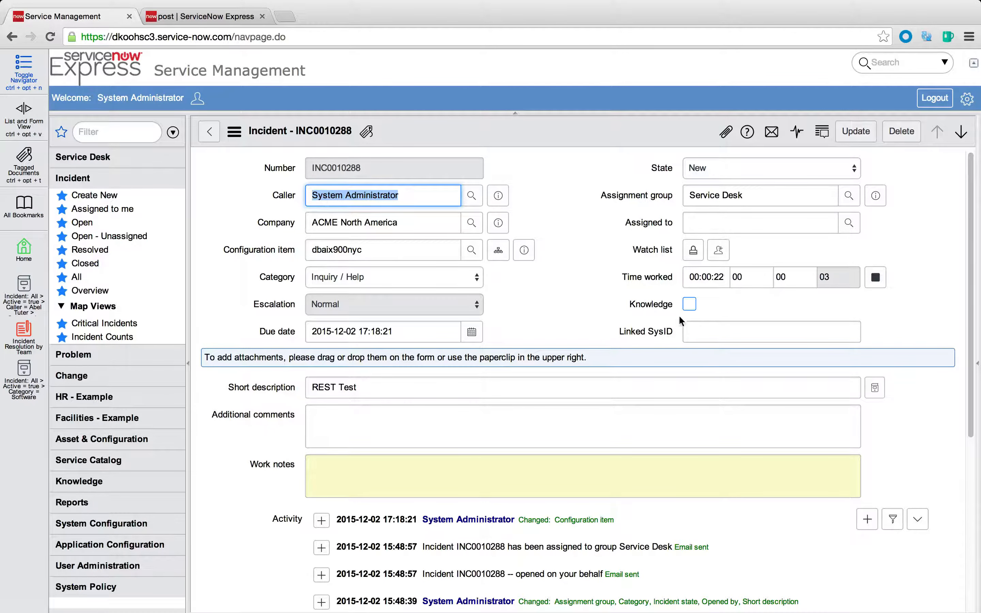
left_click(704, 328)
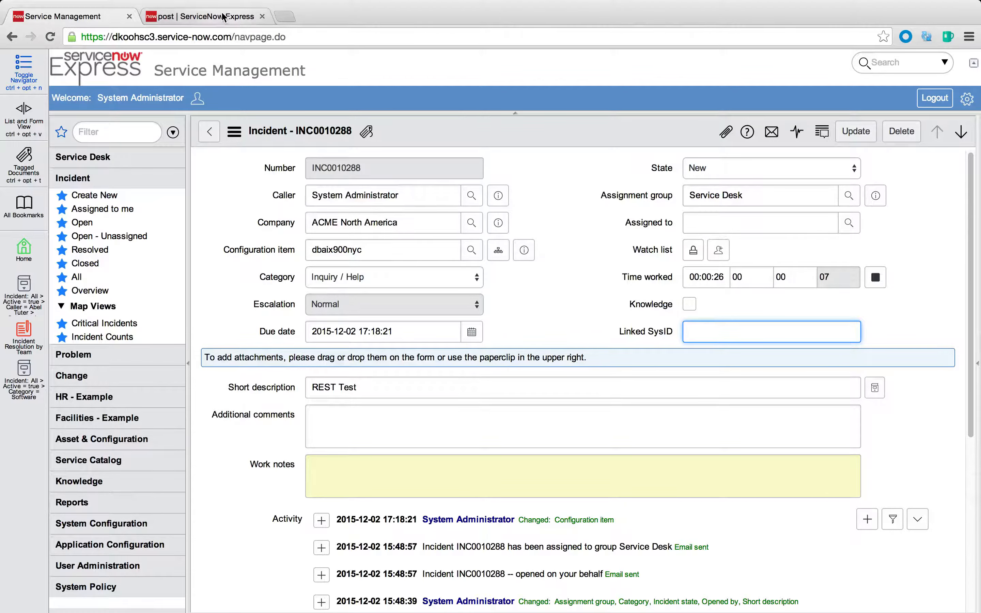
Return to the post HTTP method and review the u_linked_sysid and ${sysid} mapping in its Content
left_click(200, 16)
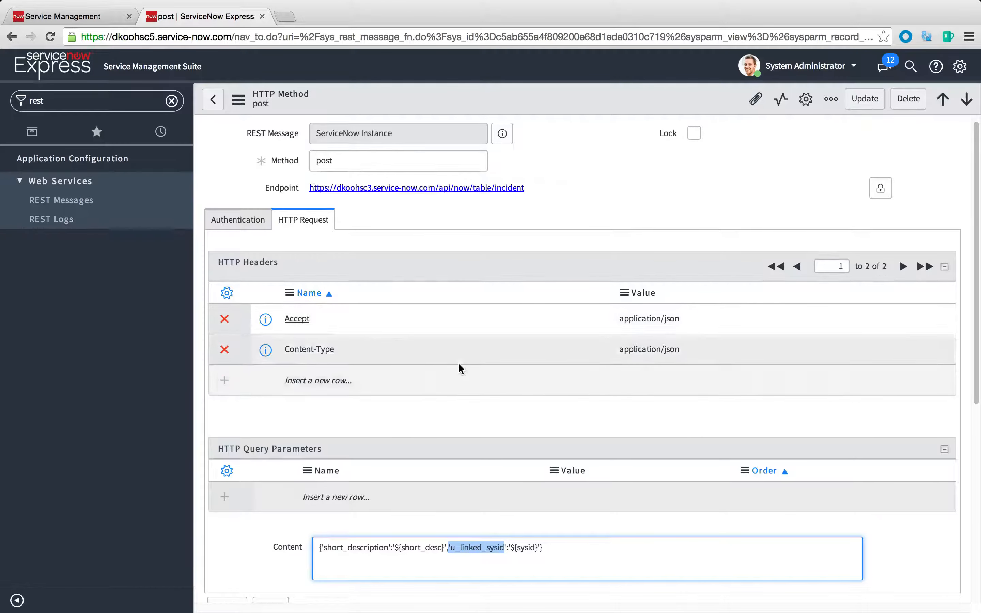
scroll(459, 363, "down", 3)
left_click(482, 485)
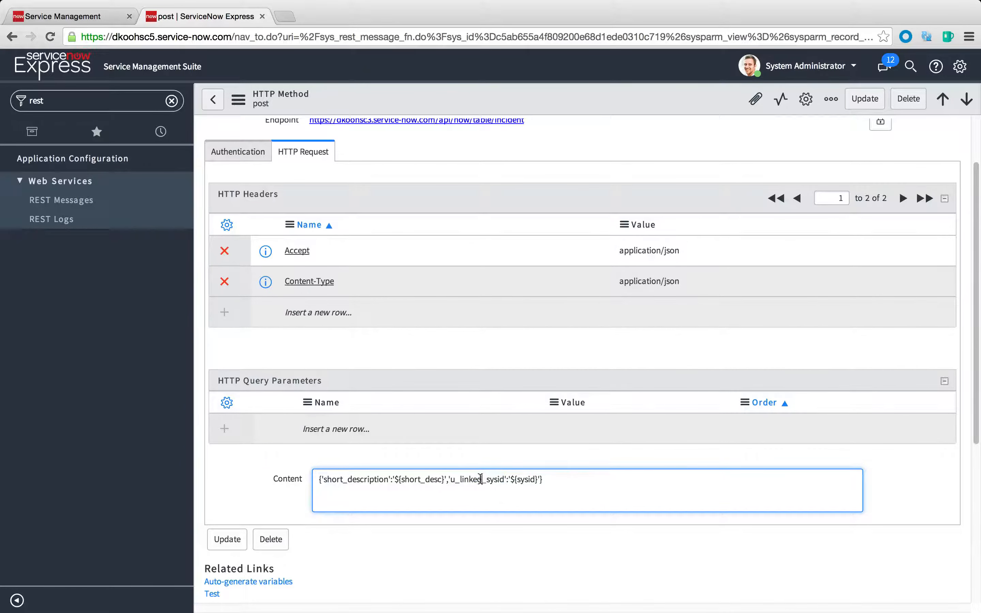
scroll(529, 474, "down", 1)
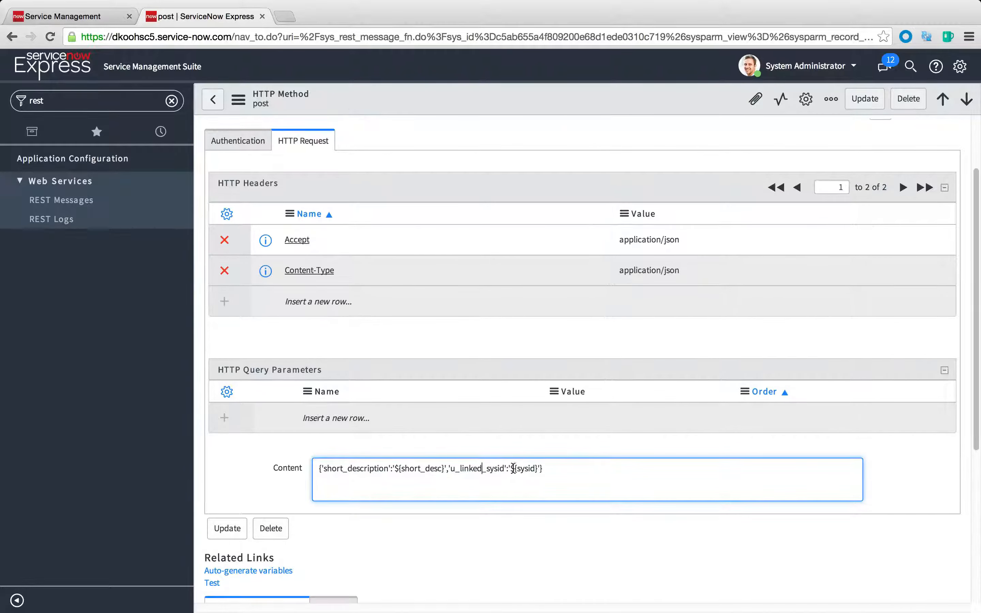
scroll(514, 469, "down", 1)
scroll(546, 458, "down", 1)
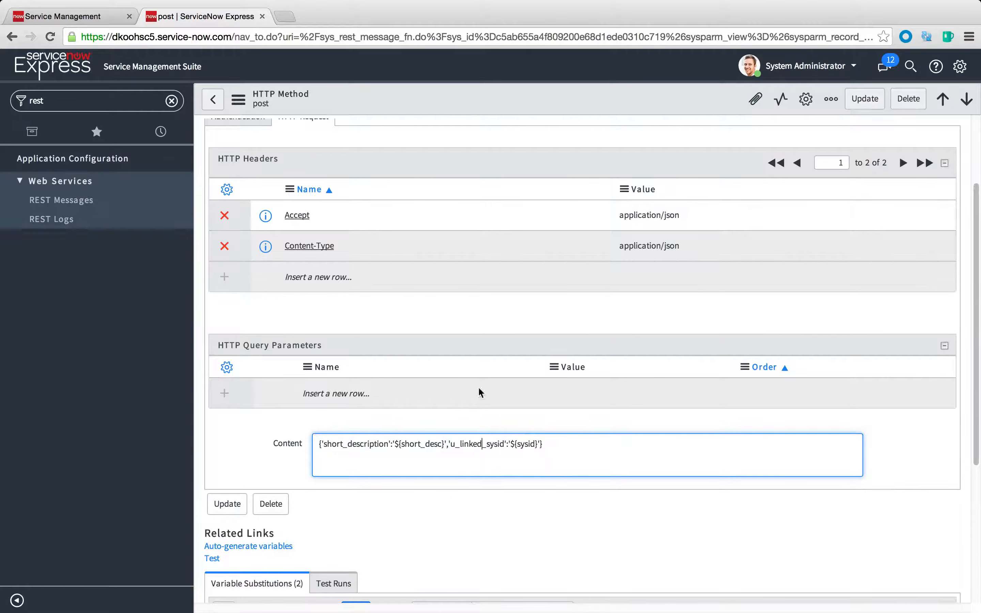
Open the put HTTP method of the ServiceNow Instance message and review its endpoint and Content
left_click(258, 470)
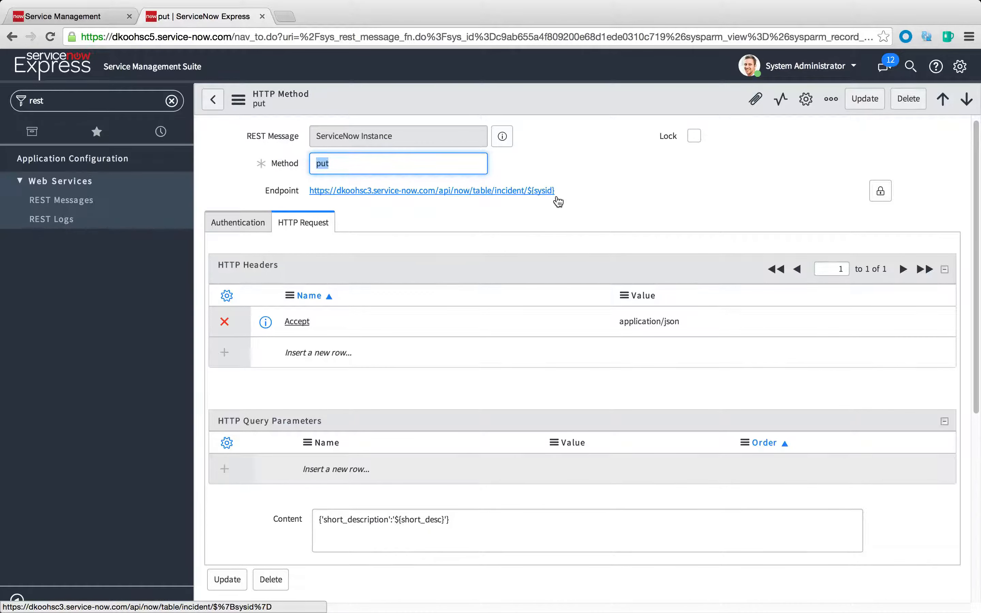
scroll(558, 252, "down", 2)
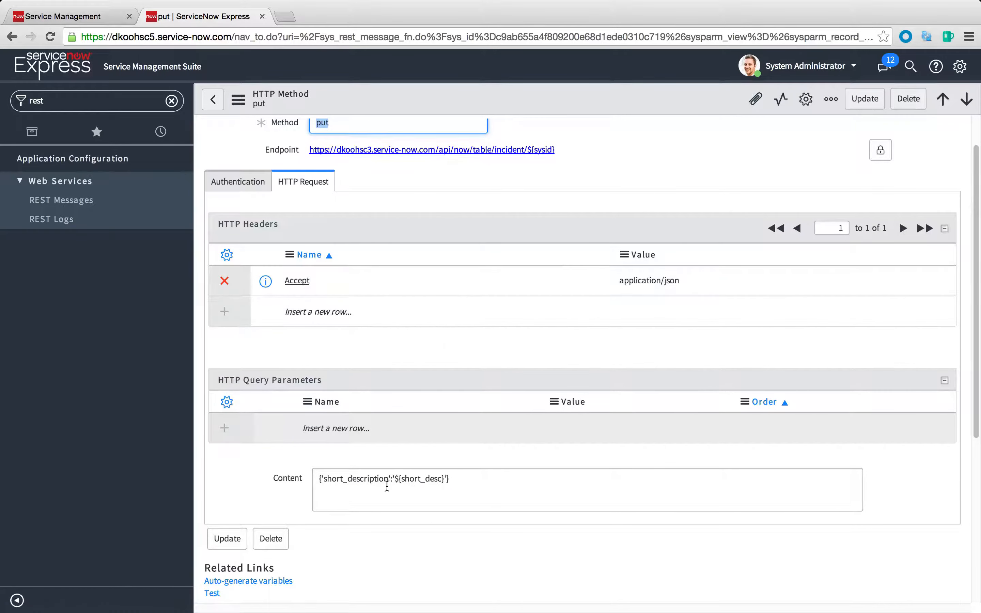
Review the put method's Content, its short_desc and sysid variable substitutions, and its endpoint
scroll(379, 482, "down", 1)
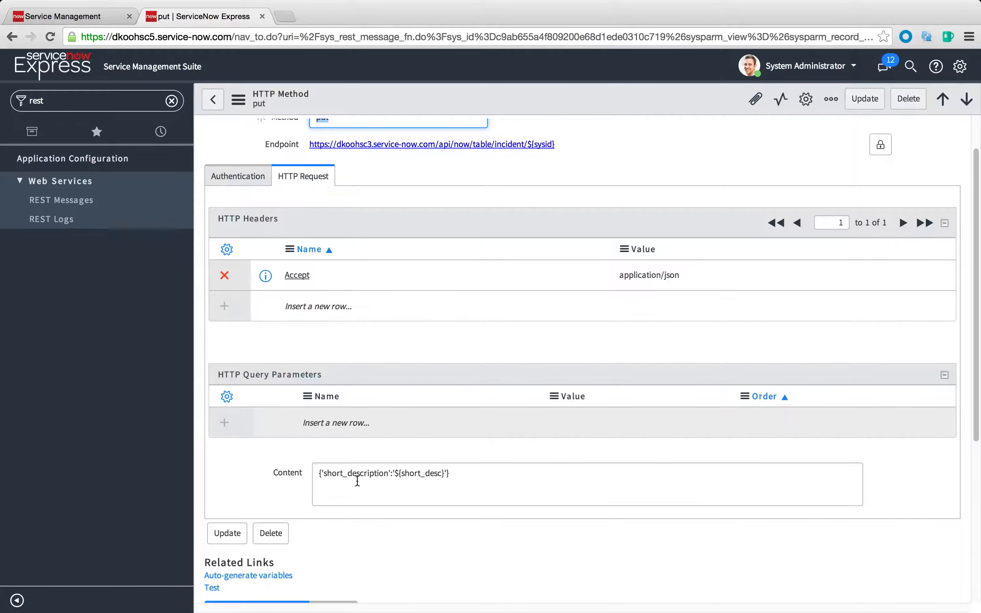
scroll(433, 473, "down", 5)
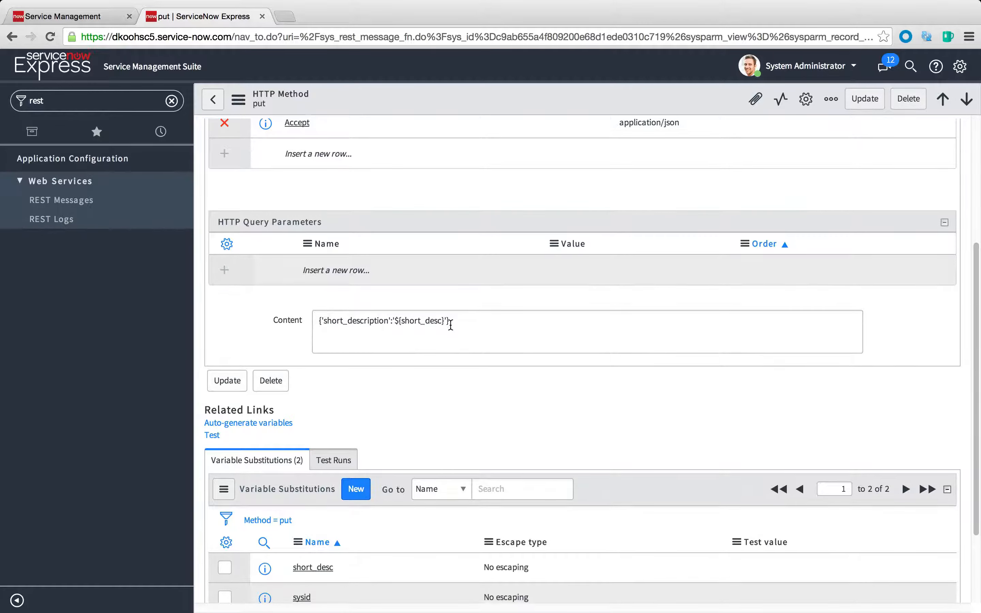
scroll(451, 326, "down", 2)
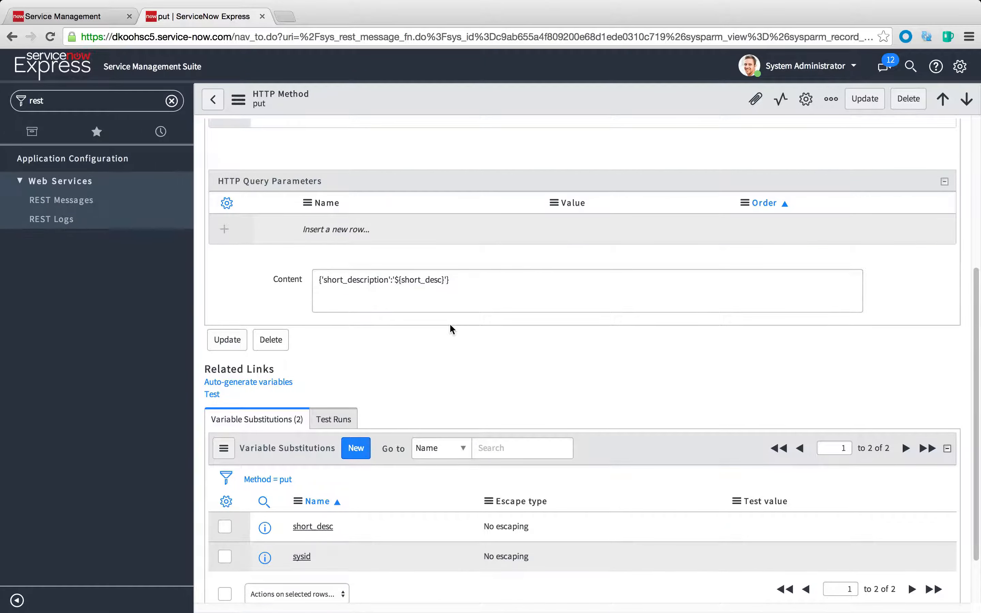
scroll(450, 325, "up", 10)
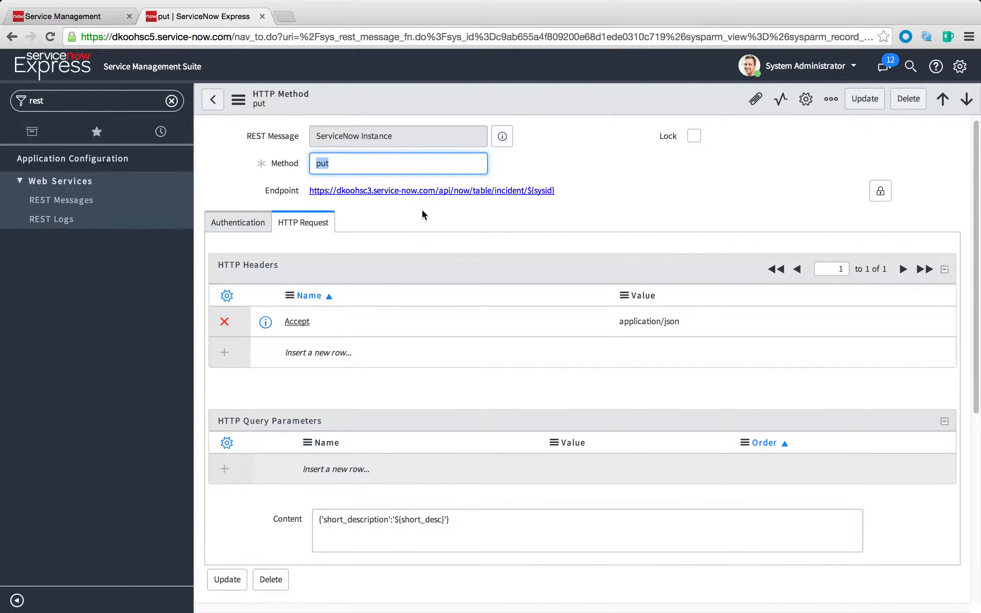
scroll(407, 364, "down", 3)
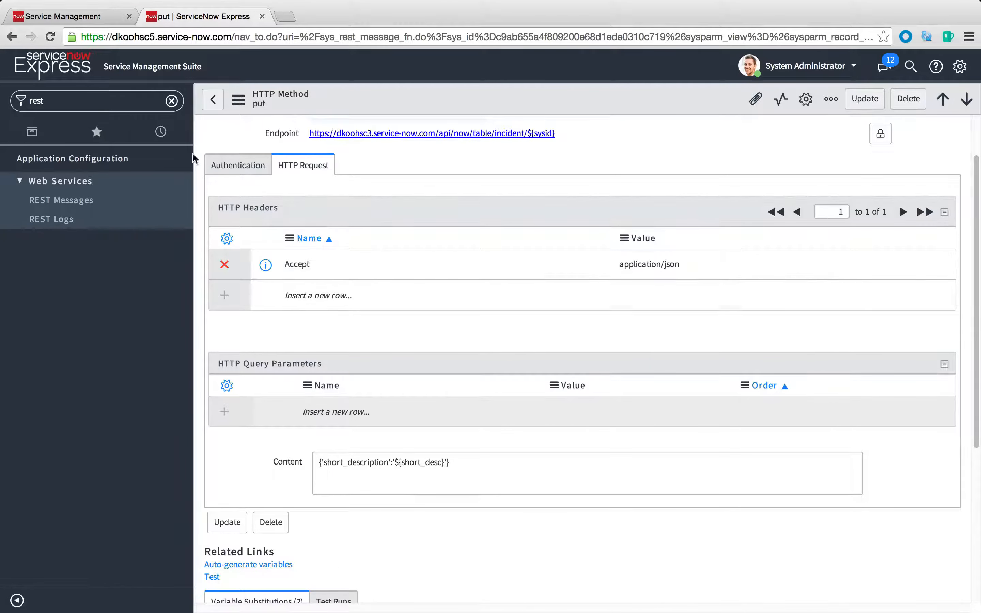
Find the Business Rules under Business Logic and open the REST Post Test rule
left_click(77, 106)
type("business")
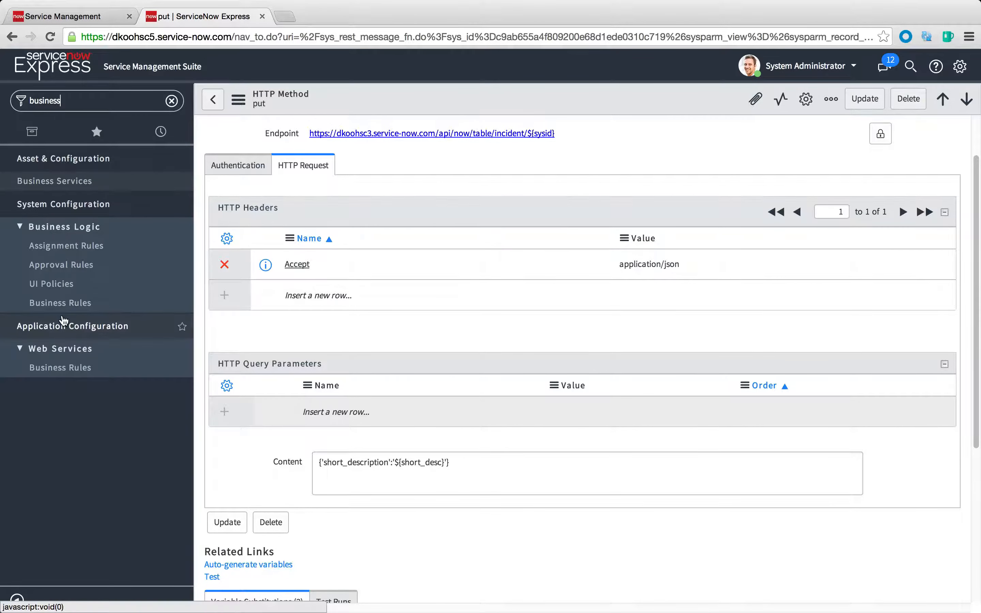
left_click(62, 304)
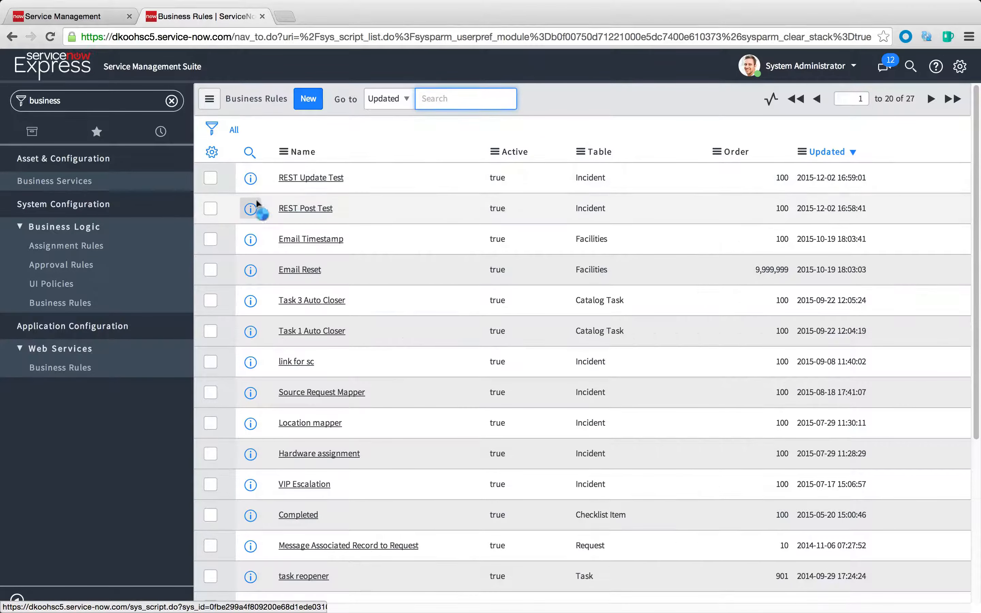
left_click(251, 210)
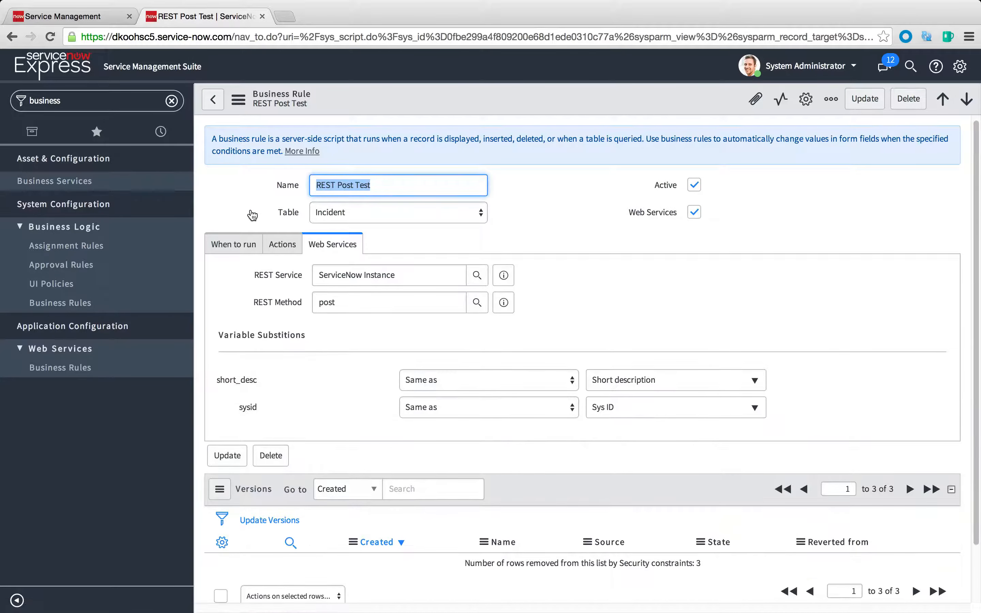
Add a filter condition to the rule's run settings: Created by is not APIUSER
left_click(232, 242)
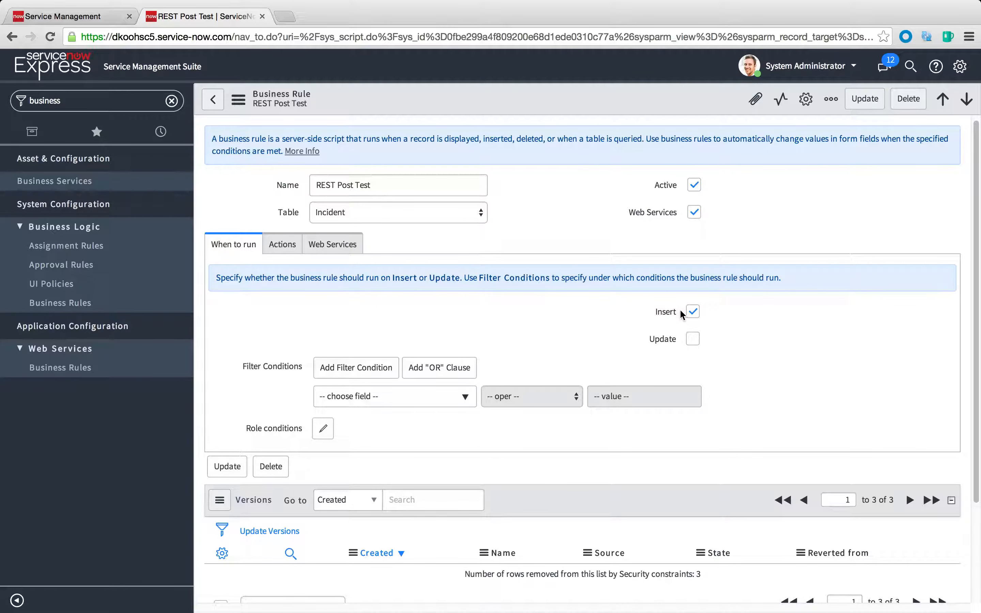
left_click(403, 404)
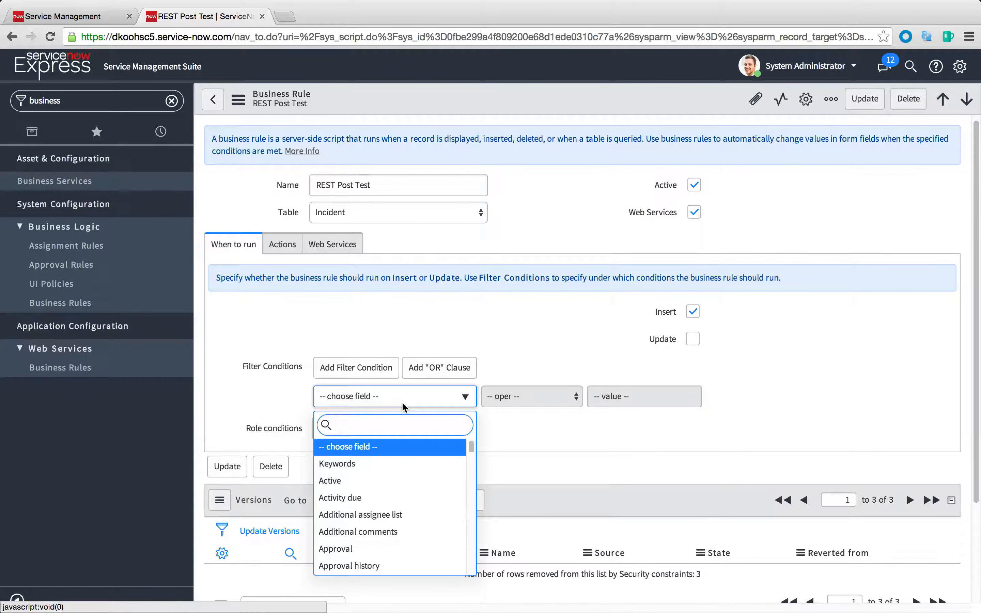
type("crea")
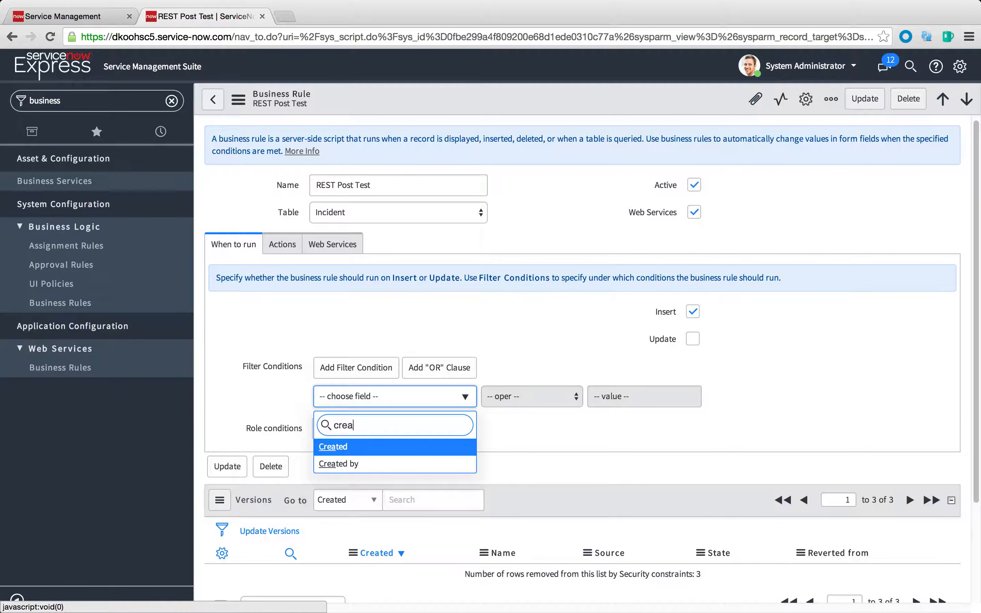
left_click(378, 464)
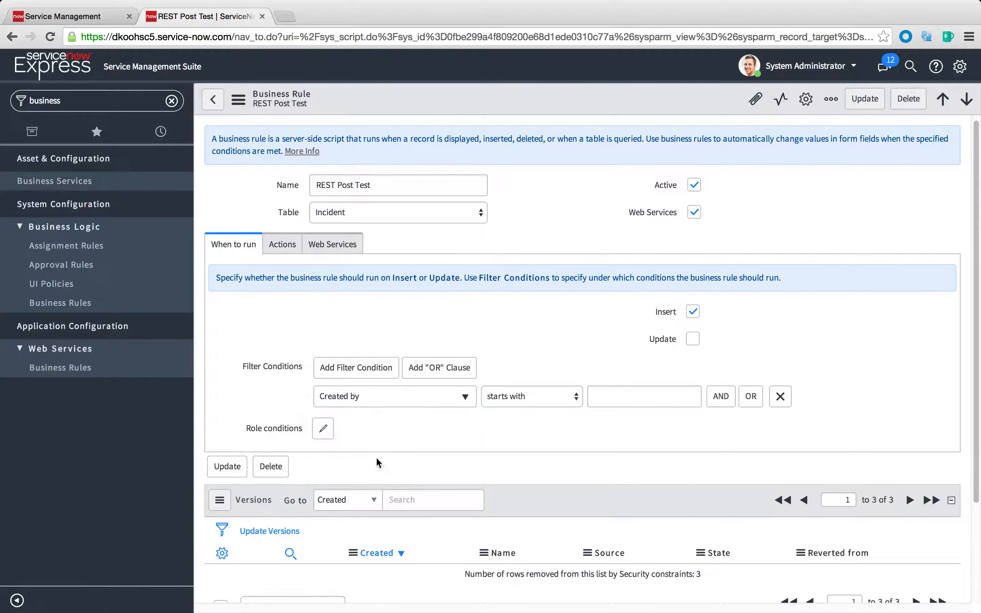
left_click(536, 397)
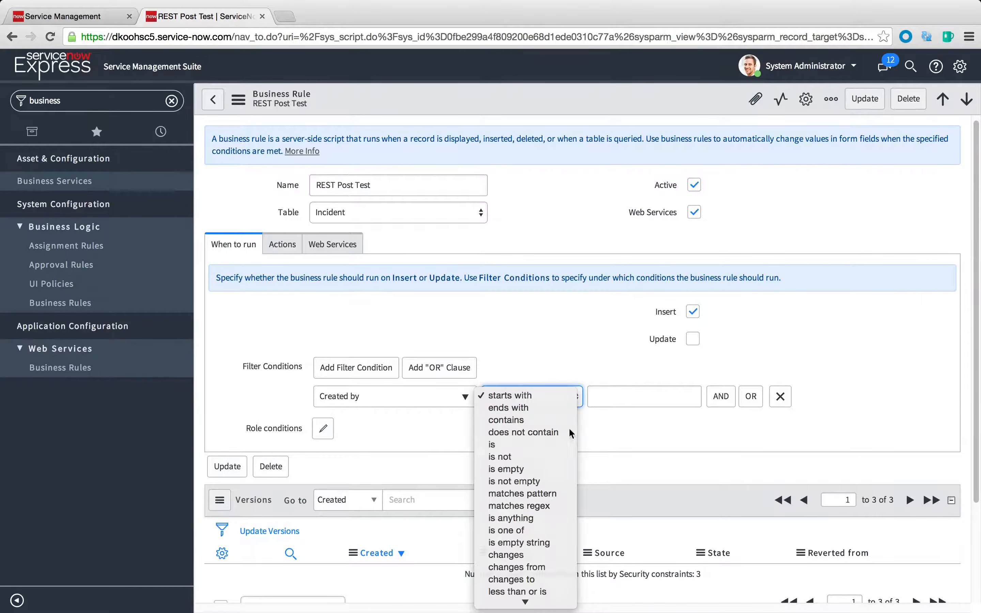
left_click(563, 458)
left_click(613, 400)
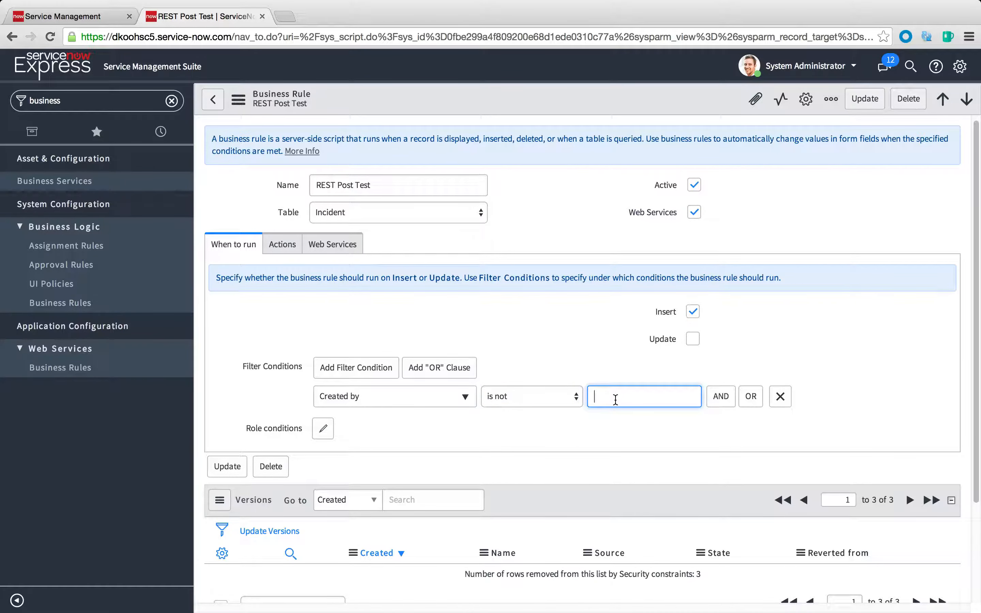
type("APIUSER")
left_click(512, 398)
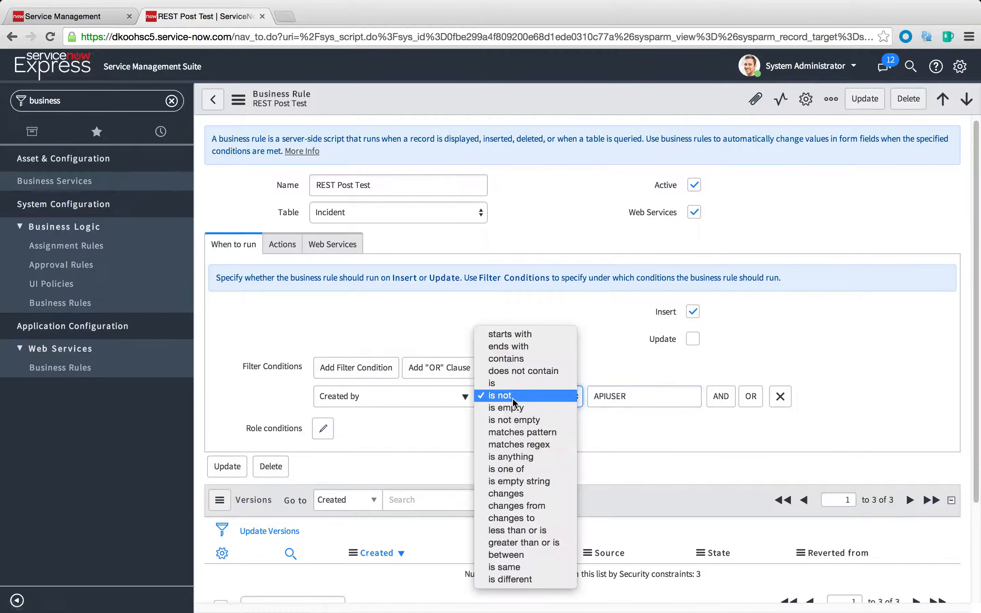
left_click(651, 437)
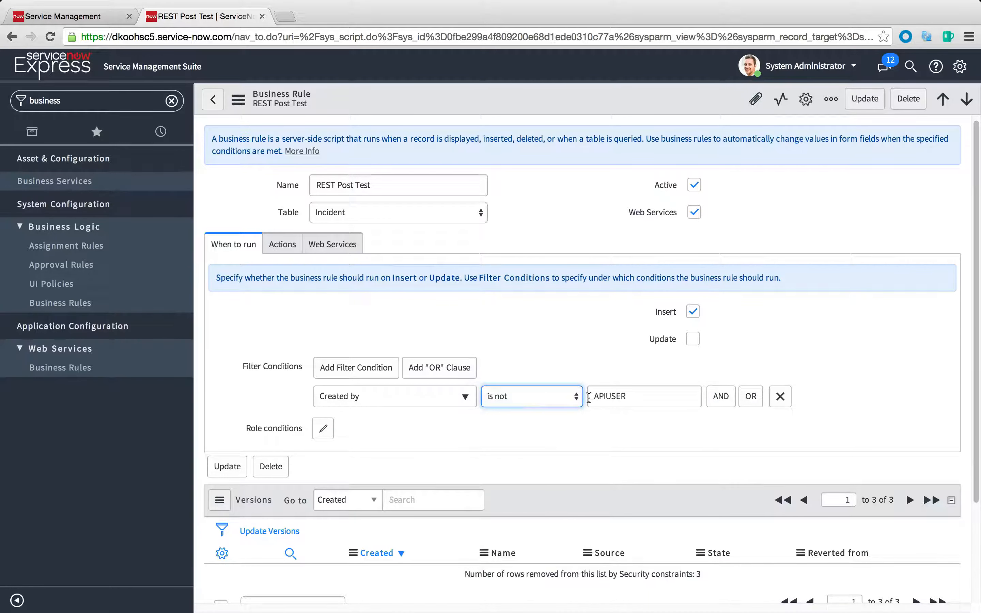
double_click(676, 393)
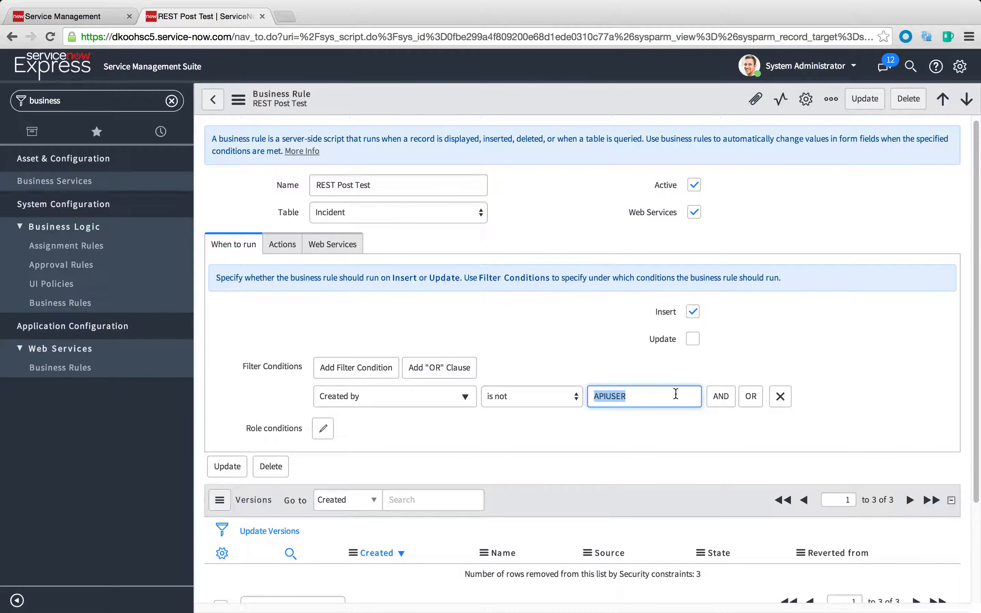
left_click(646, 398)
left_click(600, 429)
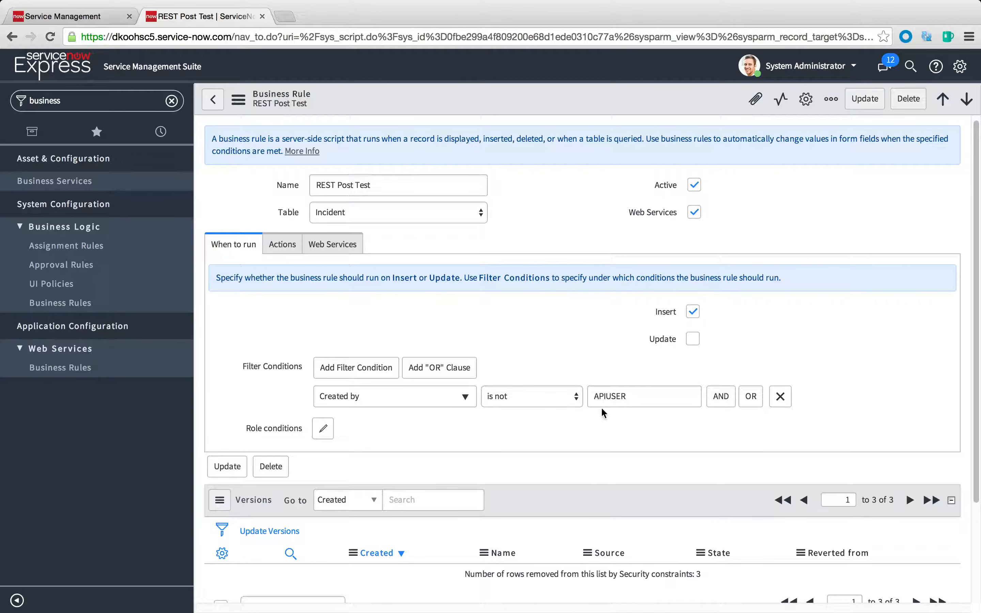
In the rule's web service settings, look up the REST Service and choose ServiceNow Instance
left_click(292, 251)
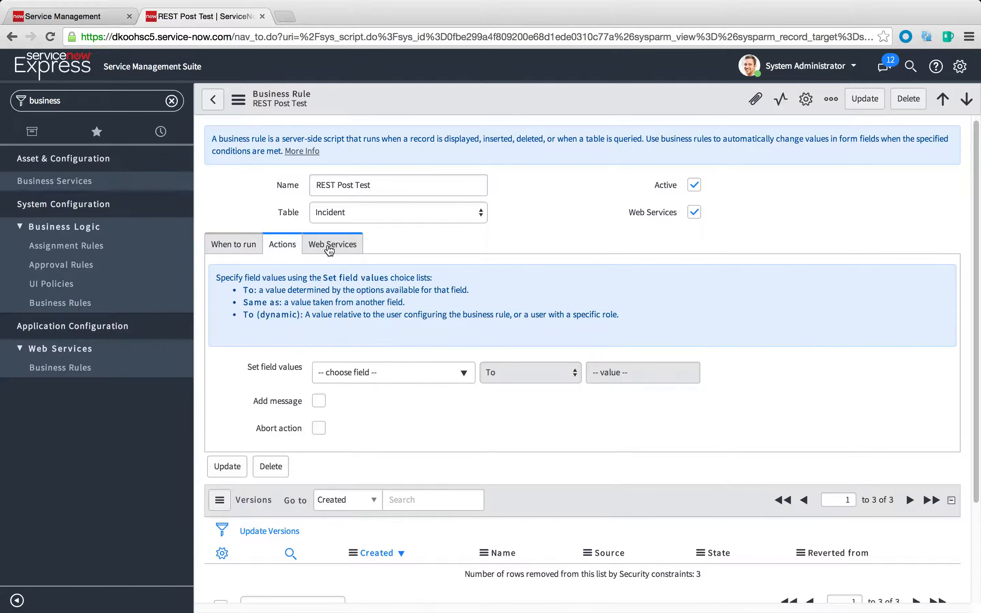
left_click(329, 250)
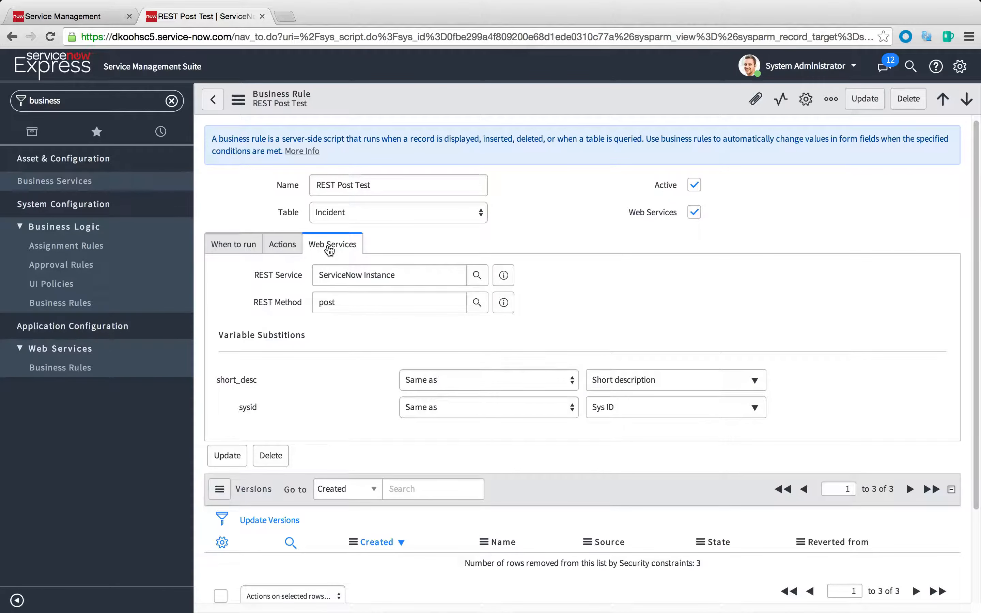
left_click(435, 278)
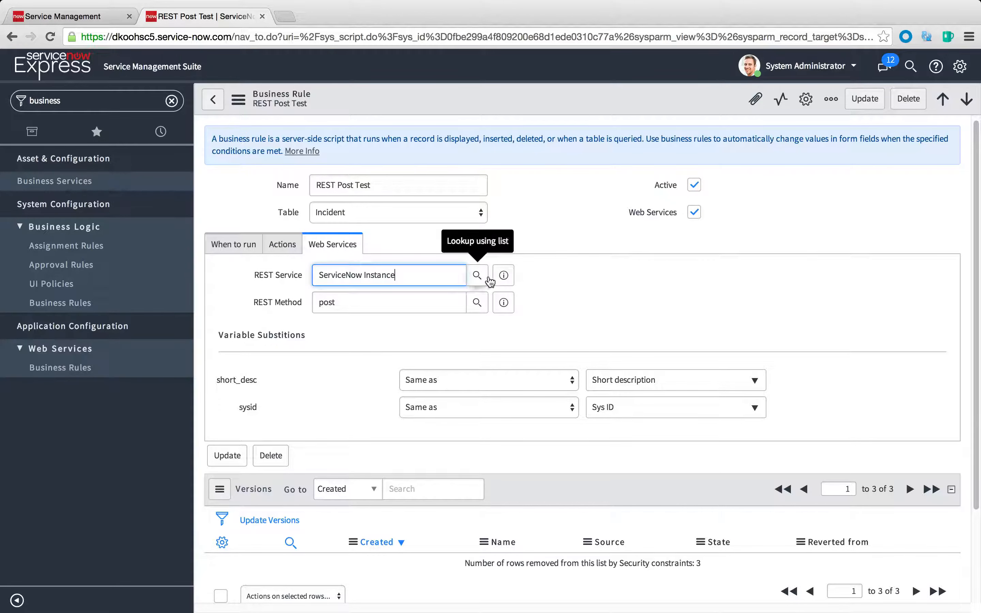
left_click(479, 276)
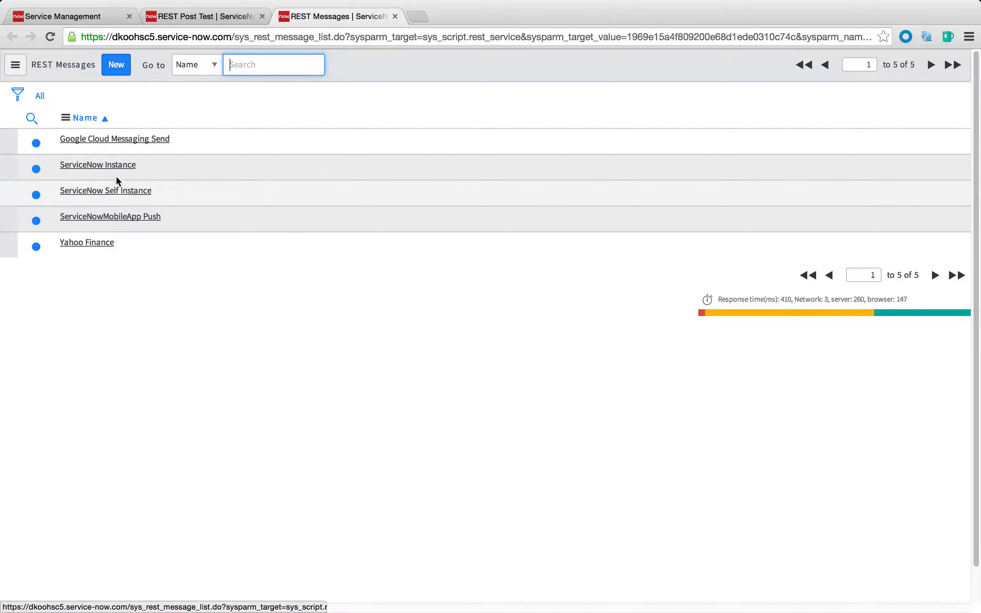
left_click(115, 166)
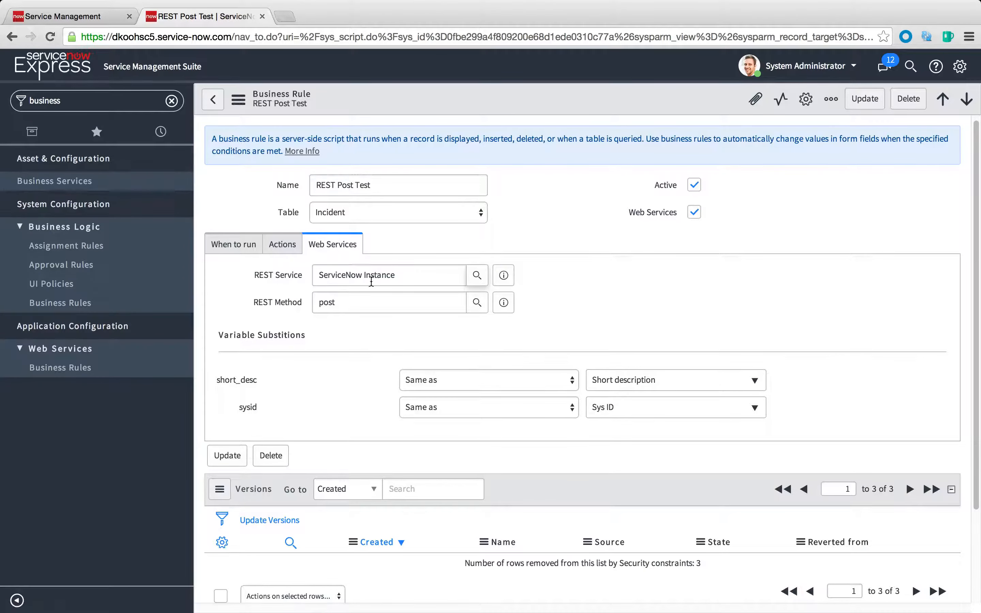
Check the rule's REST Method and its short_desc and sysid variable substitutions, and save the rule without leaving it
left_click(348, 299)
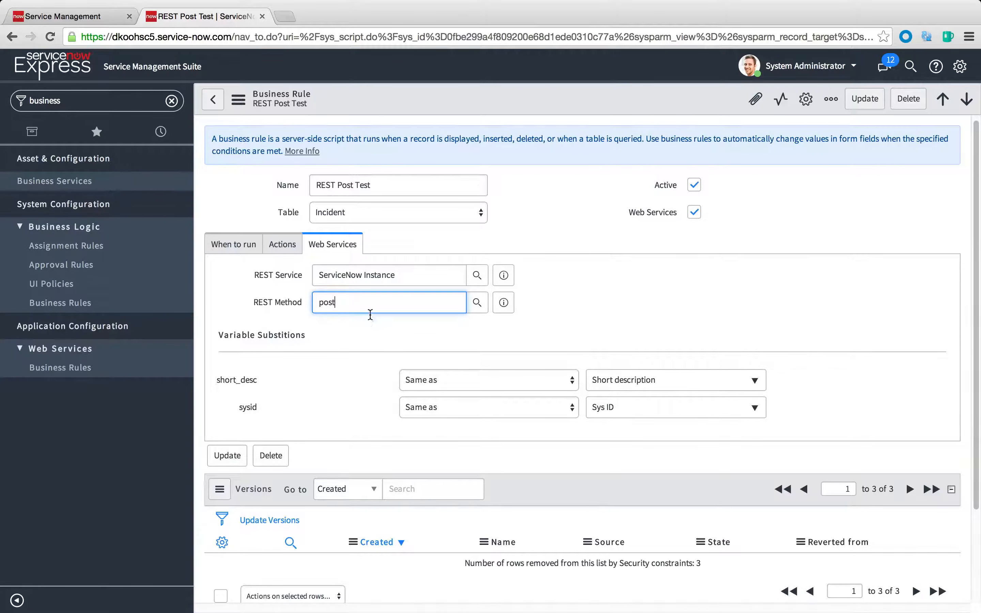
left_click(346, 372)
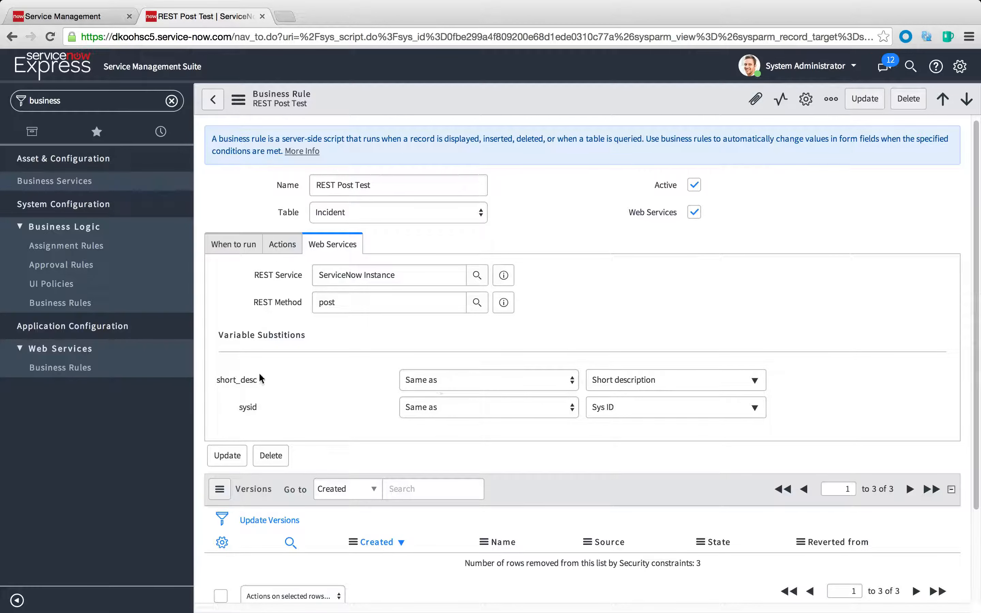
left_click(261, 383)
double_click(256, 384)
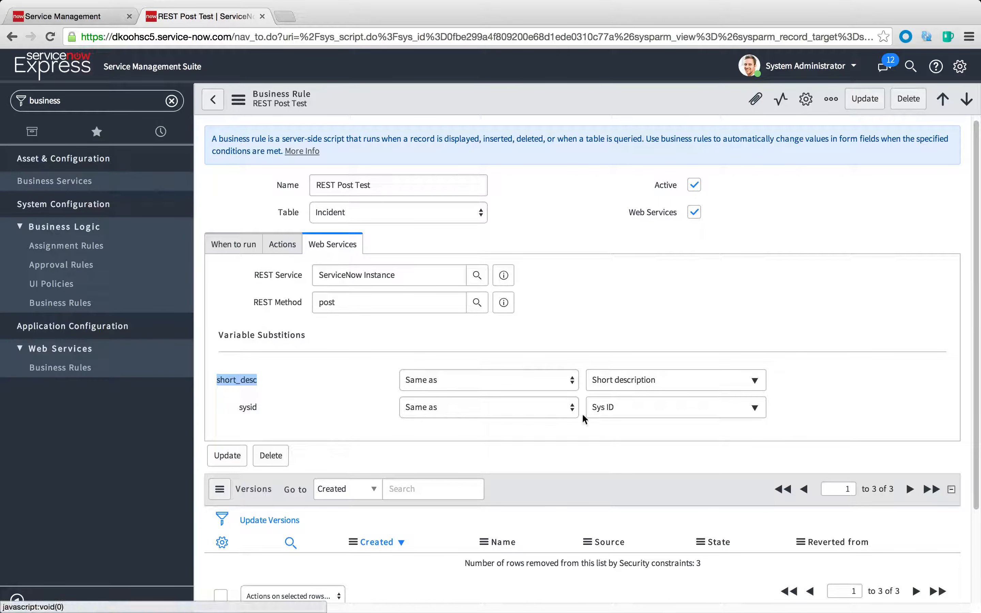
left_click(539, 409)
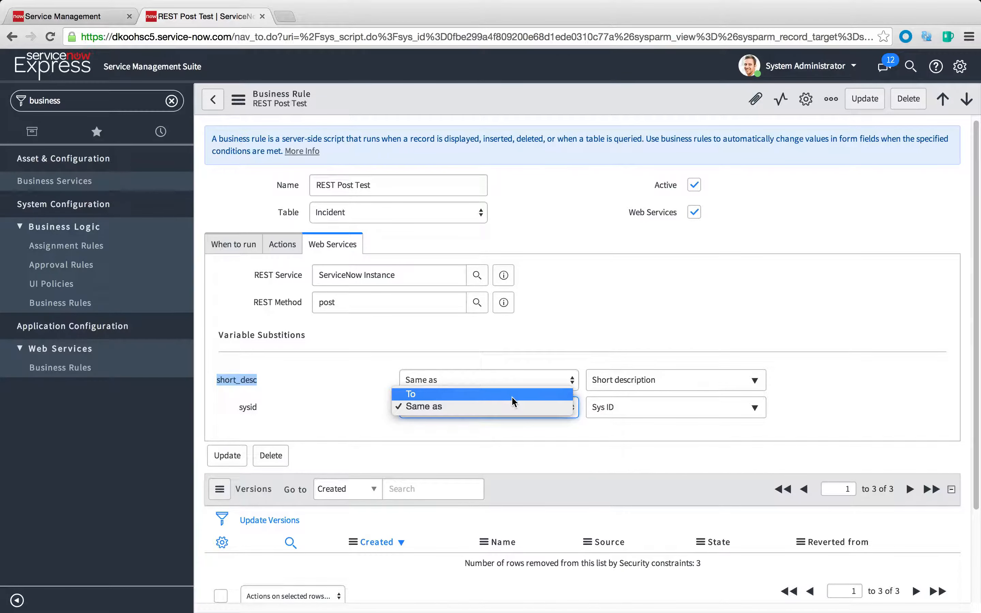
left_click(510, 436)
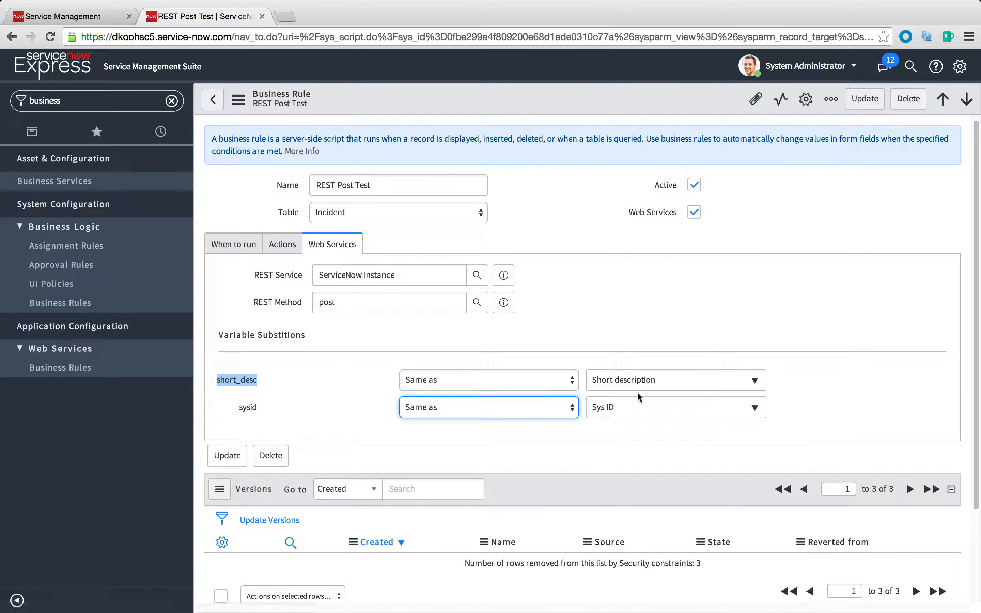
right_click(549, 92)
left_click(562, 101)
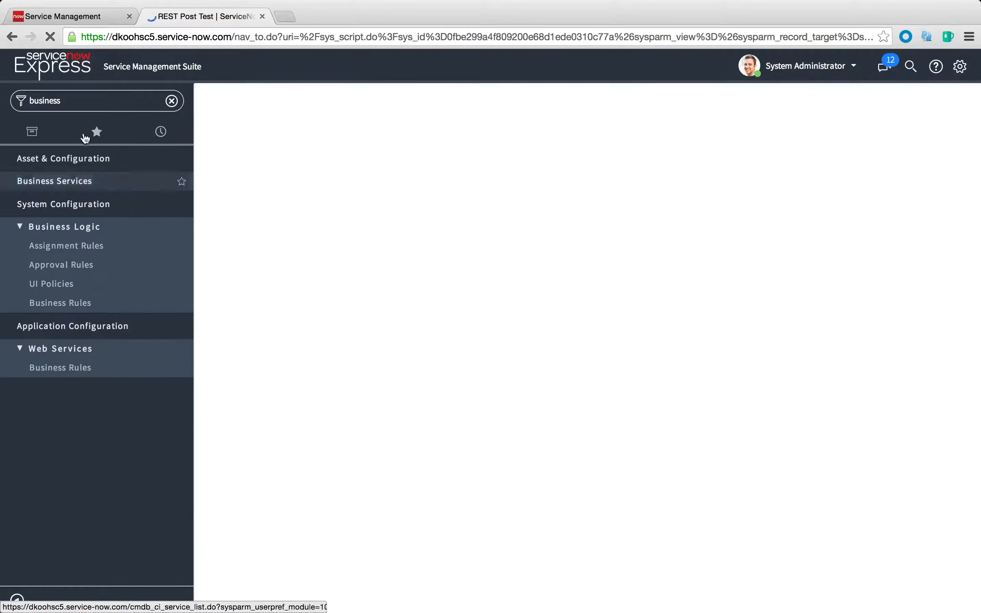
Create and submit a new incident with the short description "REST POST TEST TO OTHER INSTANCE"
left_click(87, 104)
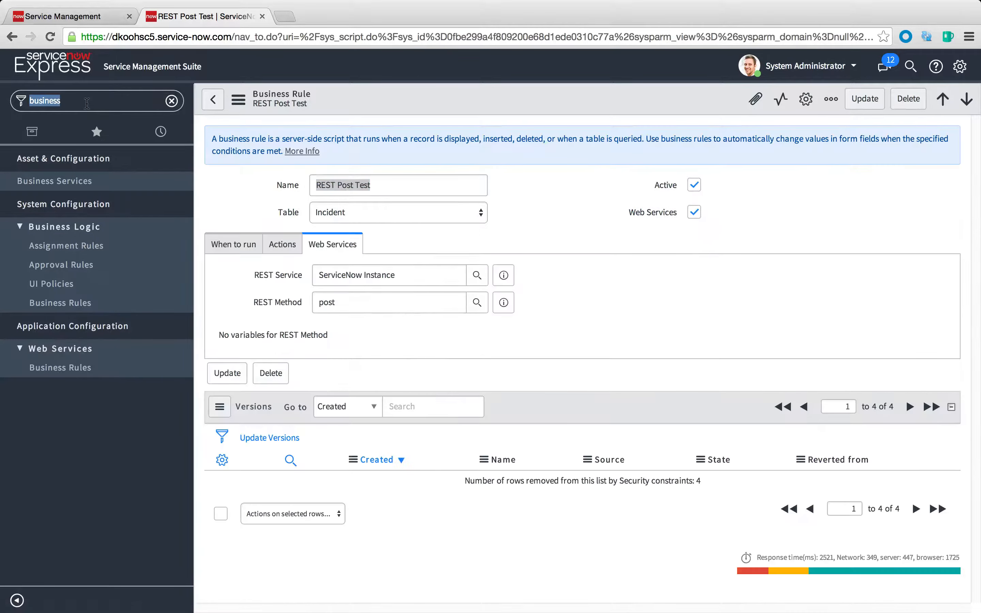
type("inc")
left_click(24, 278)
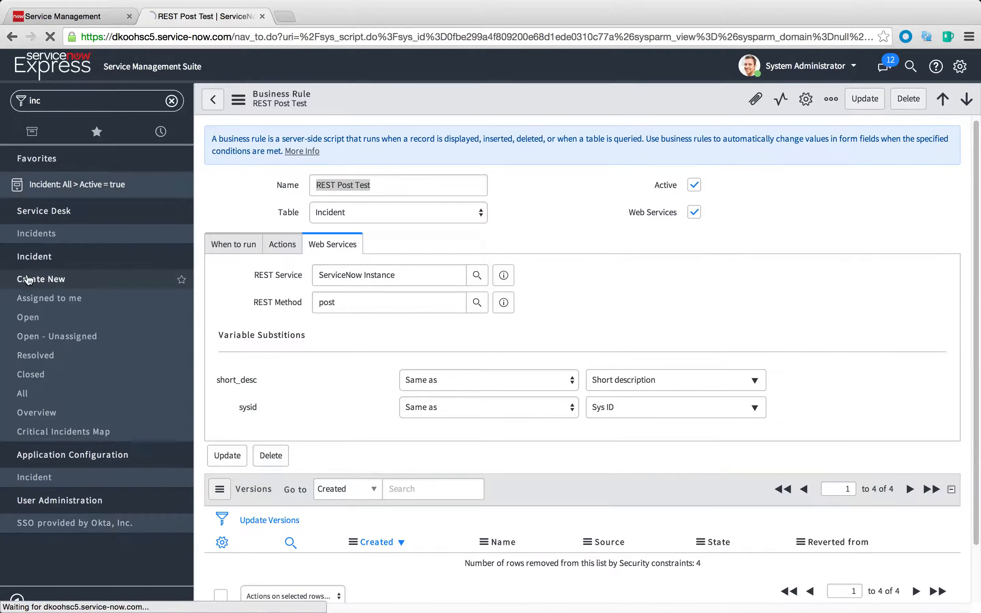
left_click(388, 347)
type("REST ")
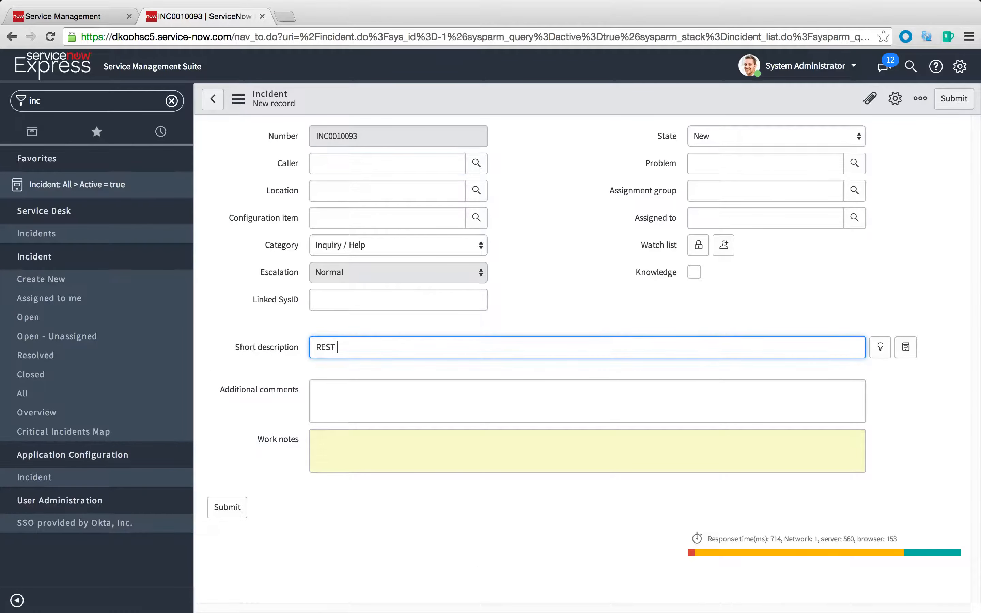
type("POST TEST TO OTHER INSTANCE")
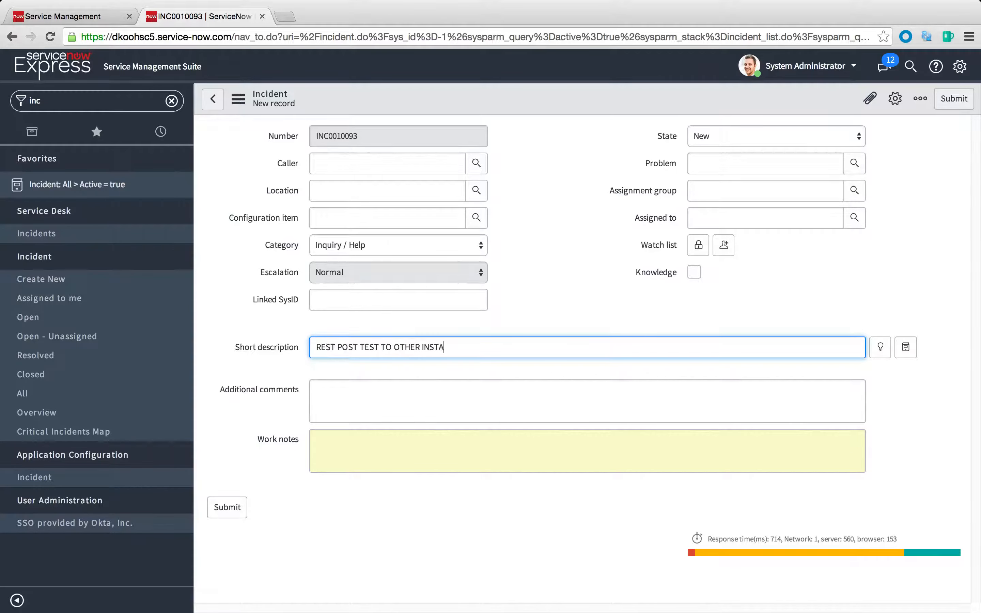
left_click(954, 100)
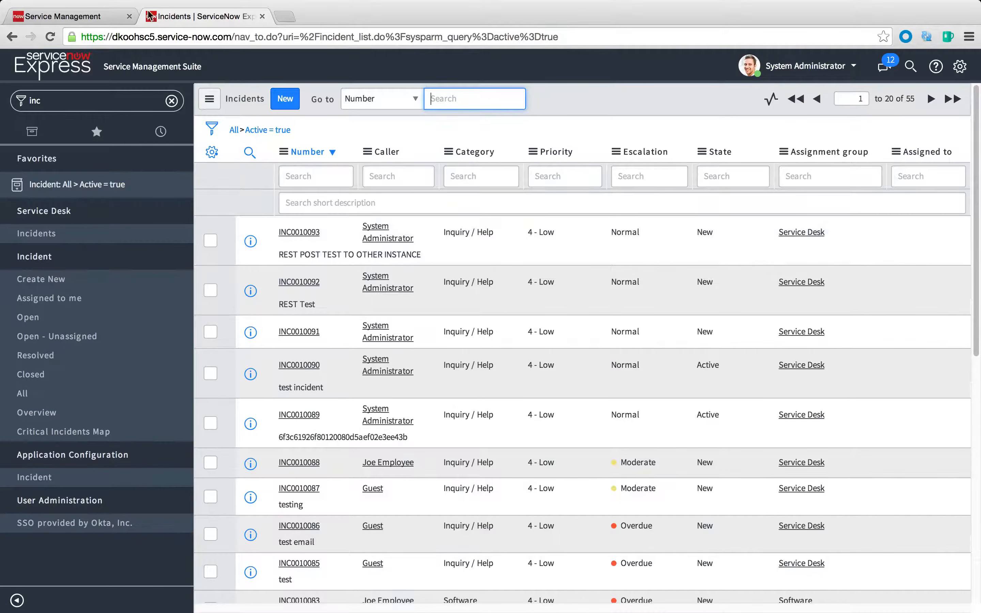
Switch to the dkoohsc3 instance, list its open incidents and open the one described "REST POST TEST TO OTHER INSTANCE"
left_click(69, 19)
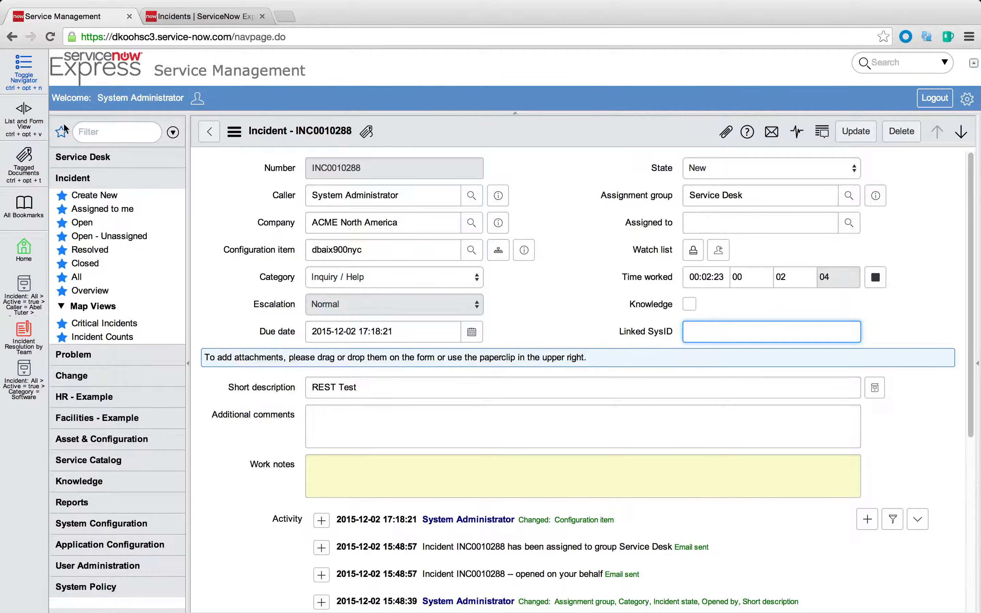
left_click(88, 223)
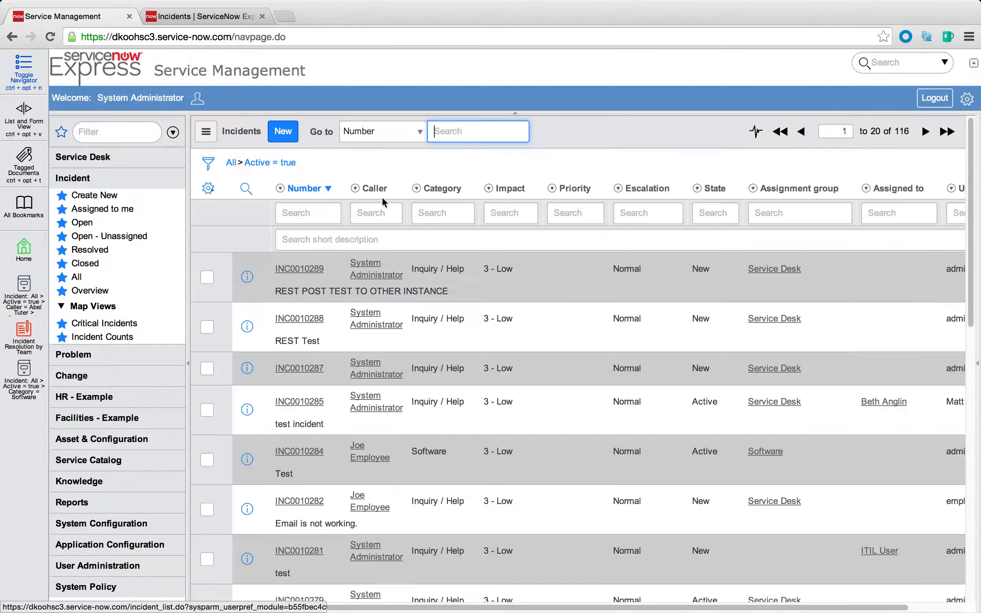
left_click_drag(275, 292, 446, 298)
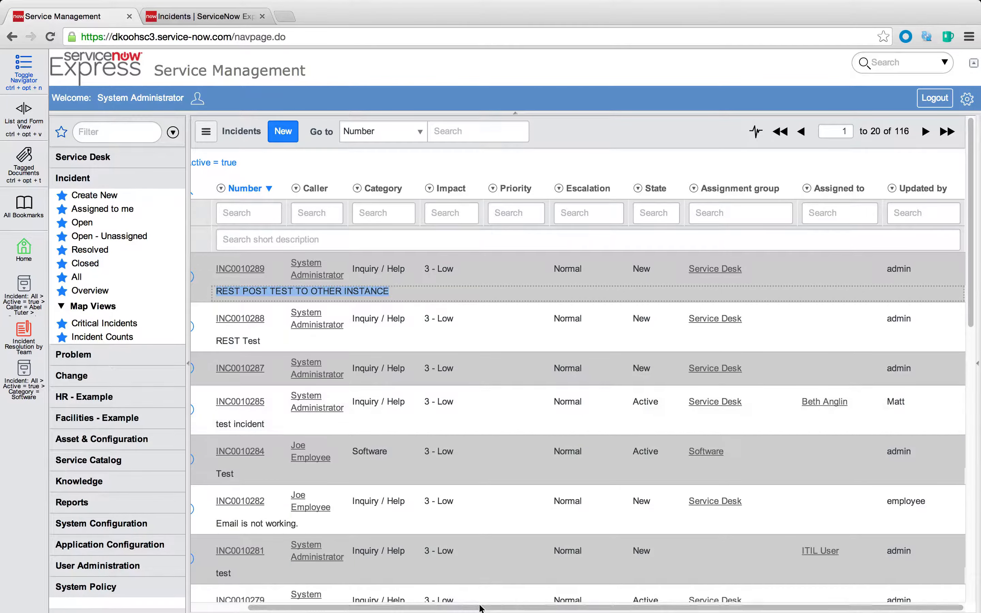
left_click_drag(480, 607, 424, 607)
left_click(248, 277)
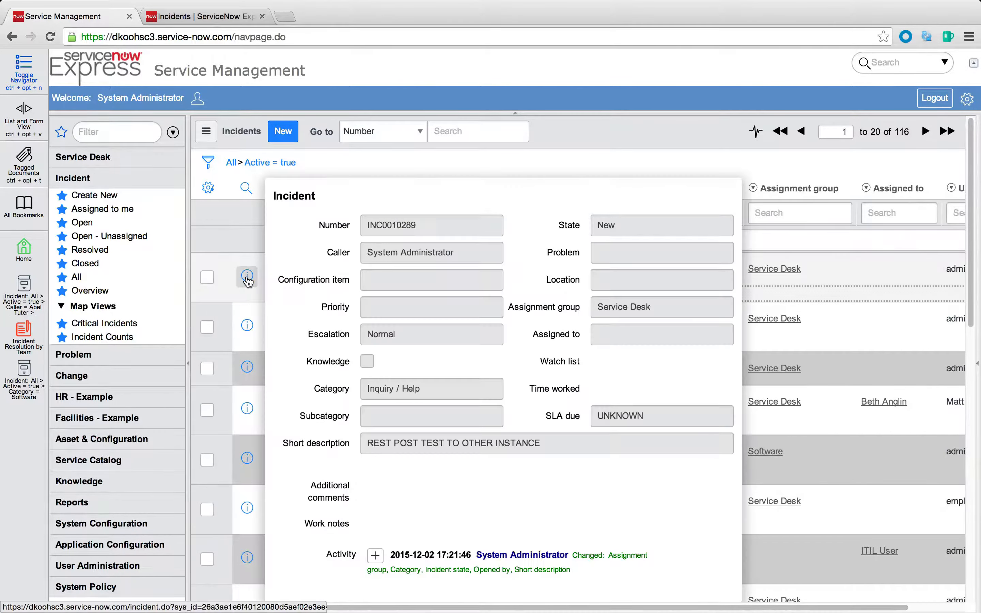
left_click(247, 278)
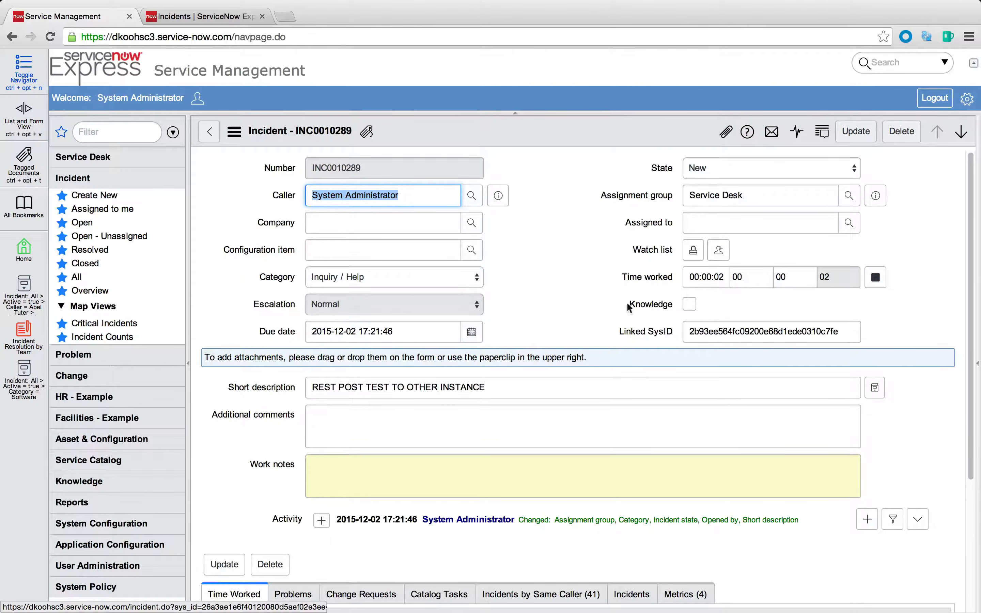
Examine the Linked SysID field on the incident created through the REST post
left_click(735, 333)
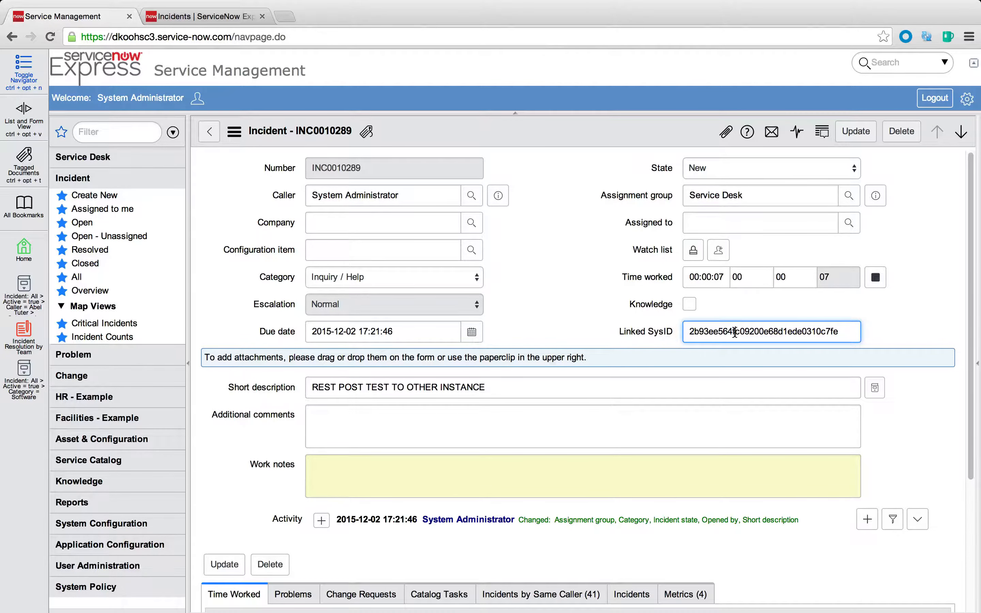
left_click(546, 308)
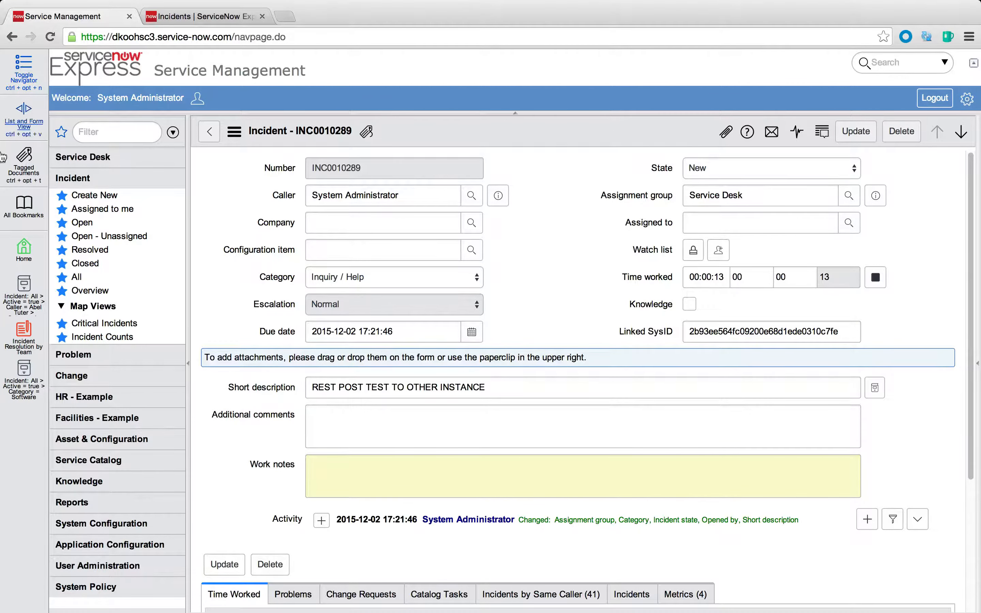
left_click(3, 217)
left_click_drag(627, 331, 681, 331)
left_click(720, 331)
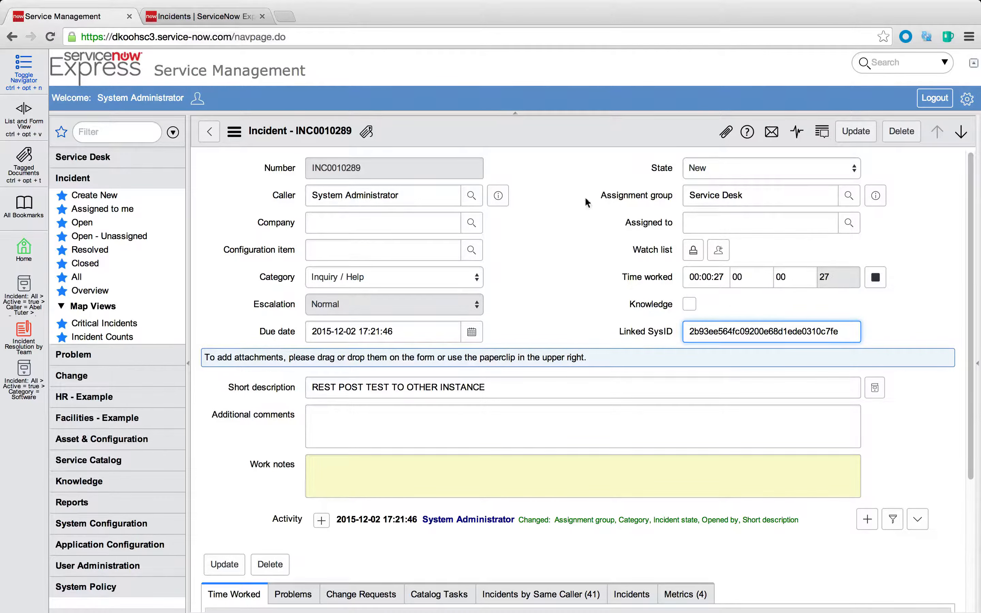
Copy the sys_id of this incident and dismiss the dialog
right_click(534, 135)
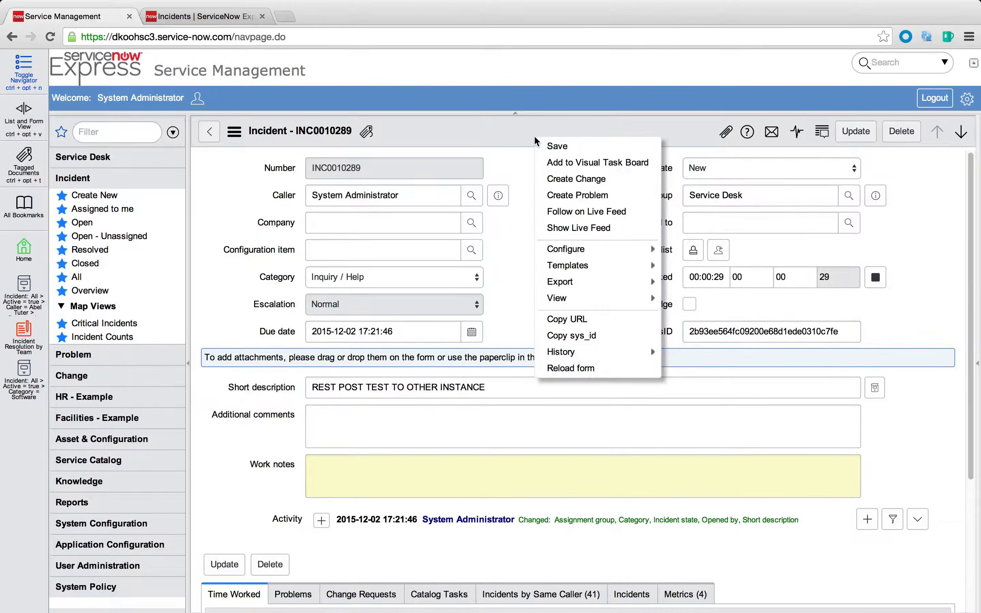
left_click(600, 337)
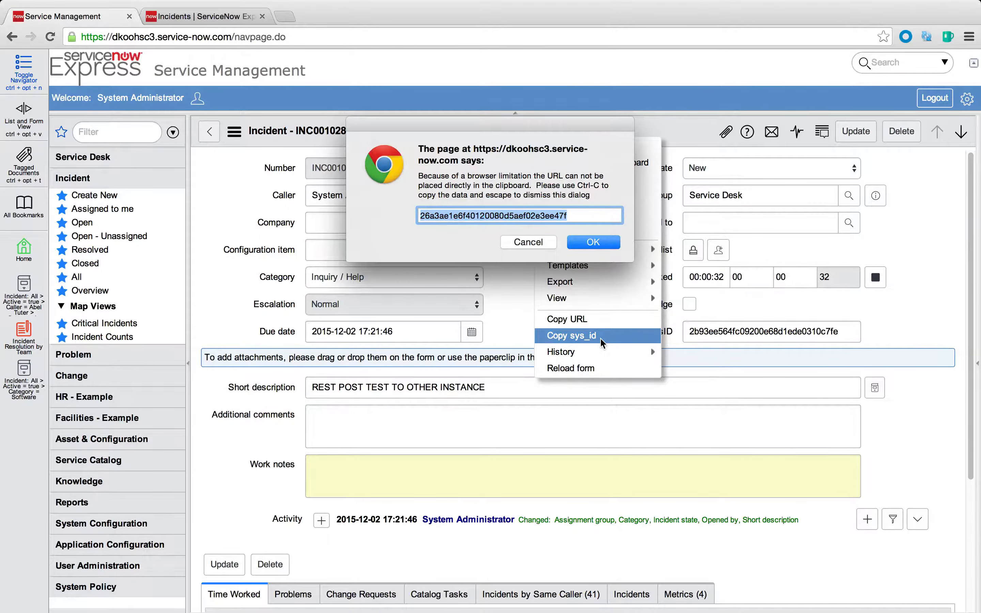
left_click(538, 242)
Switch to the dkoohsc5 instance, list its open incidents and open the one described "REST POST TEST TO OTHER INSTANCE"
left_click(174, 16)
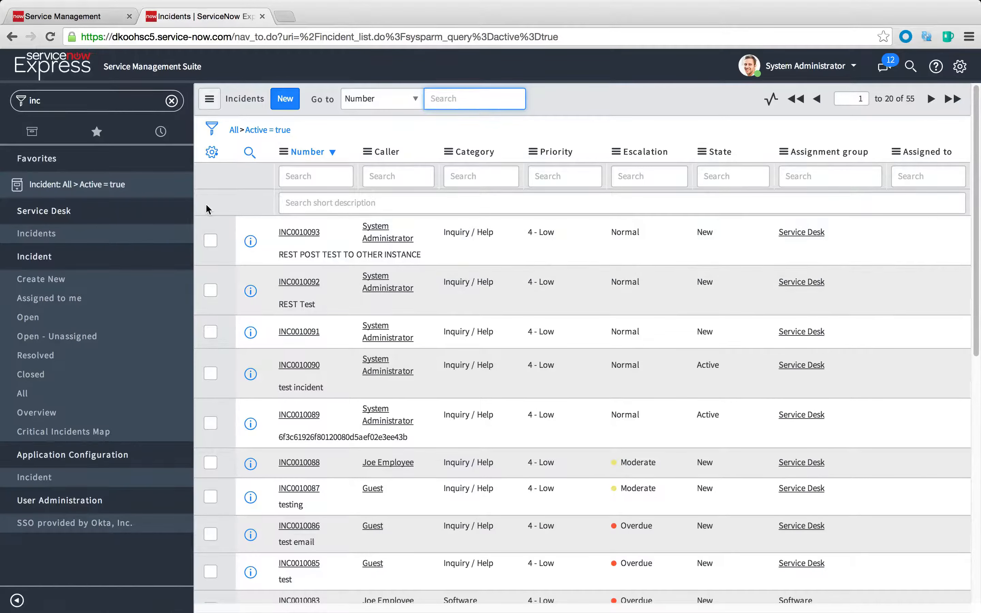
left_click(43, 318)
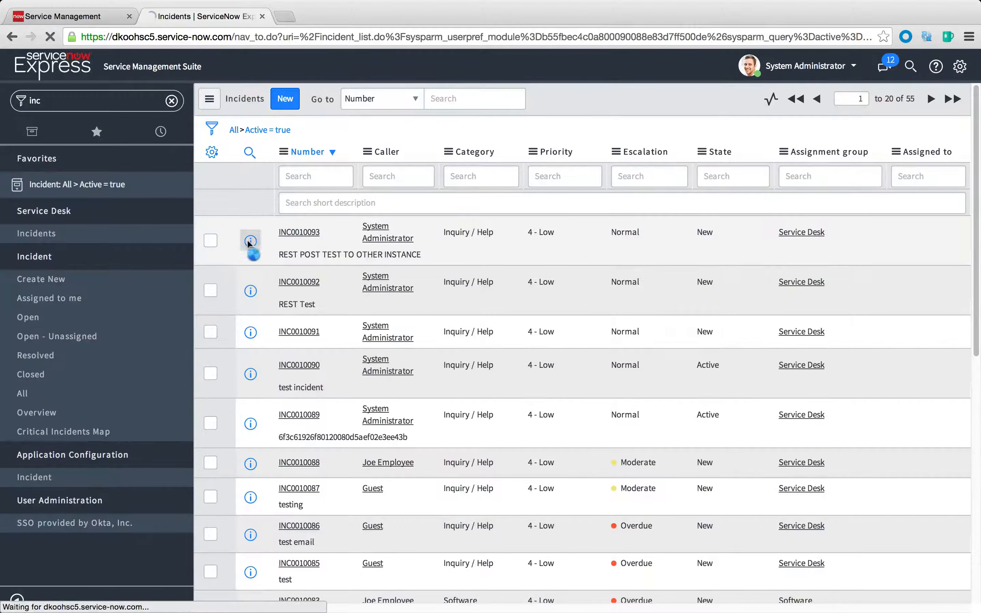
left_click(249, 242)
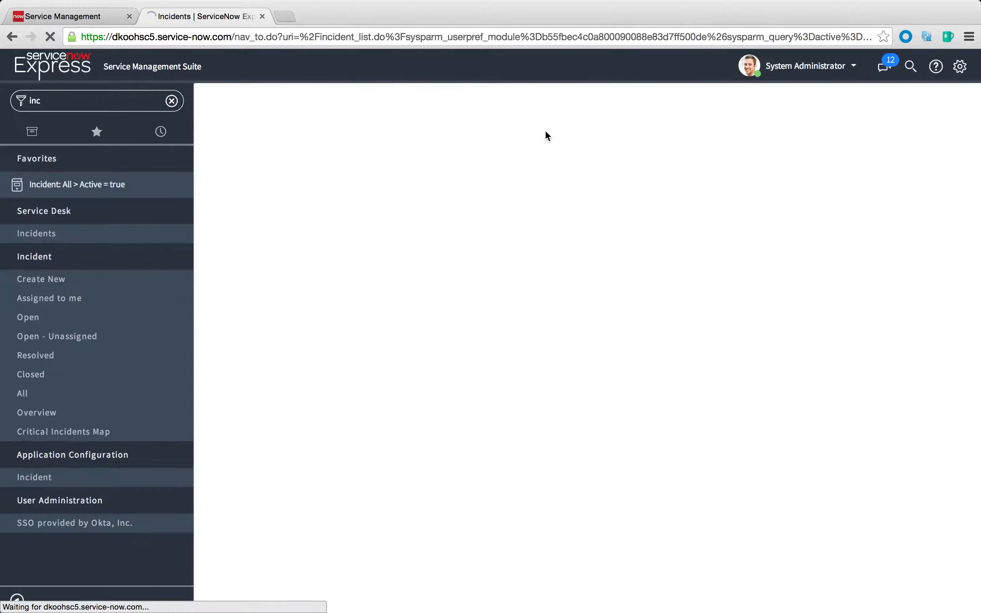
right_click(550, 107)
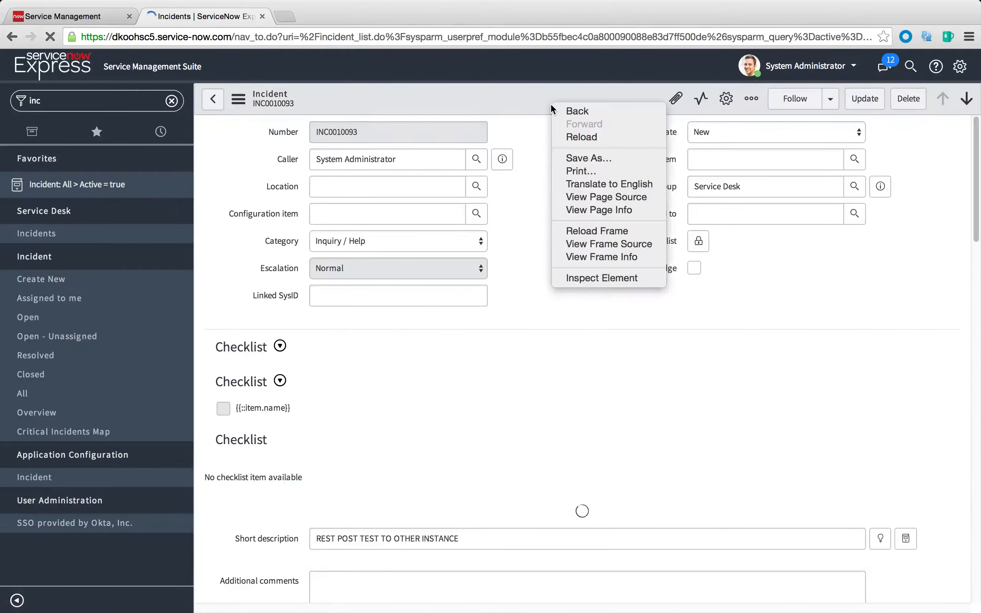
left_click(521, 156)
Go from the incident to its table's business rules, open REST Update Test and review its run conditions
right_click(481, 97)
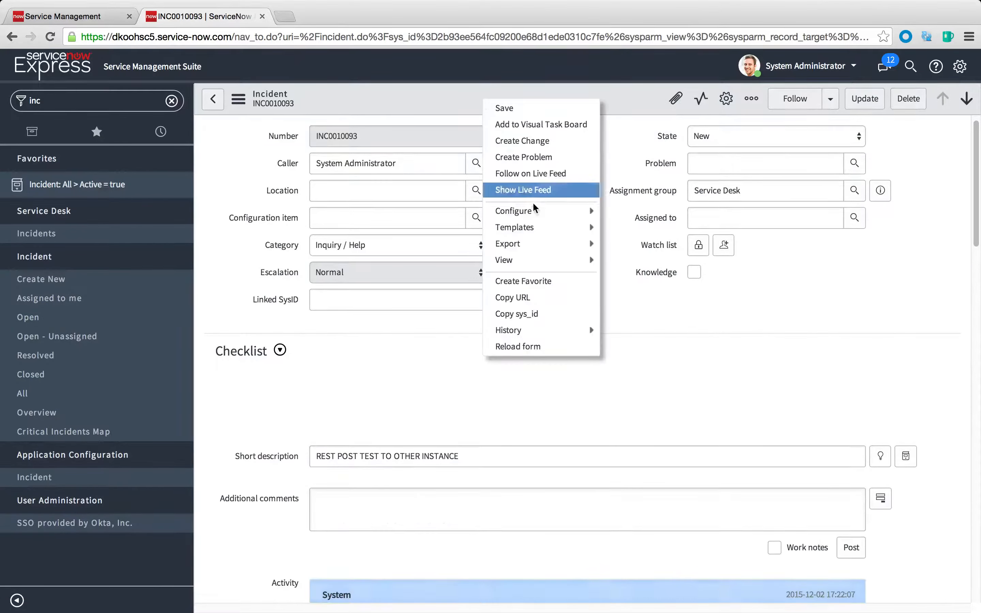
mouse_move(583, 215)
left_click(658, 267)
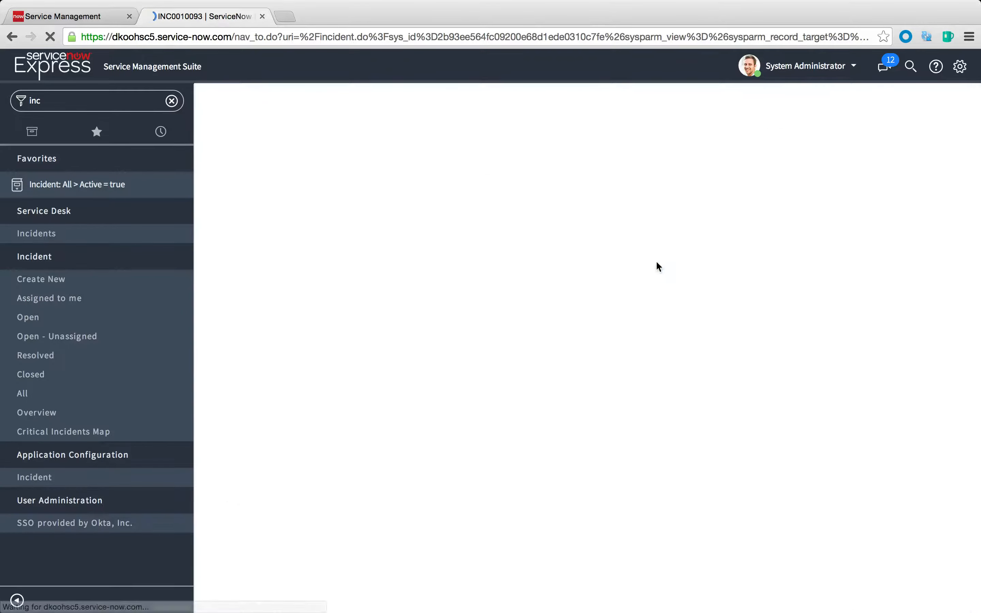
left_click(247, 211)
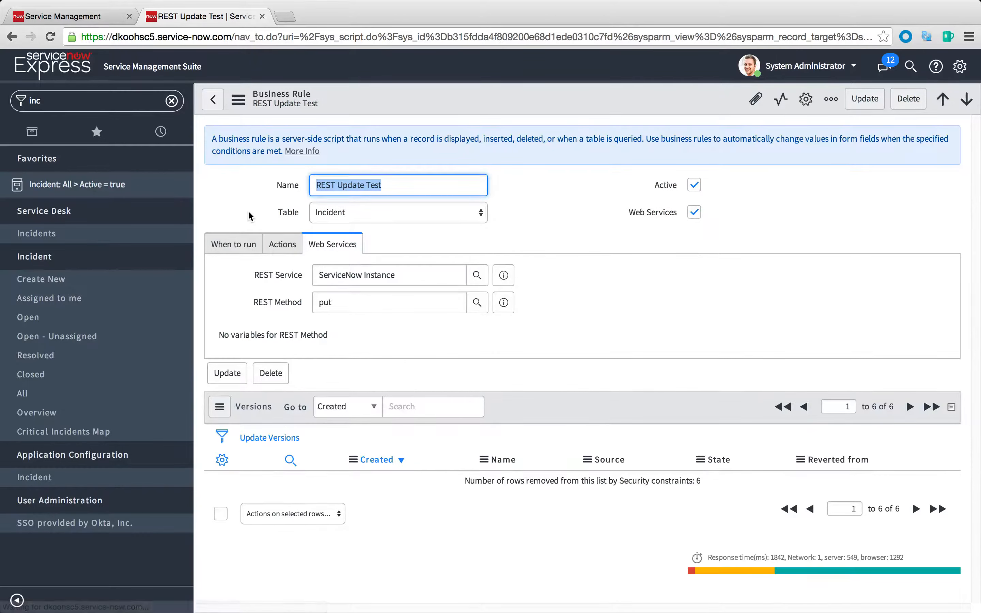
left_click(233, 244)
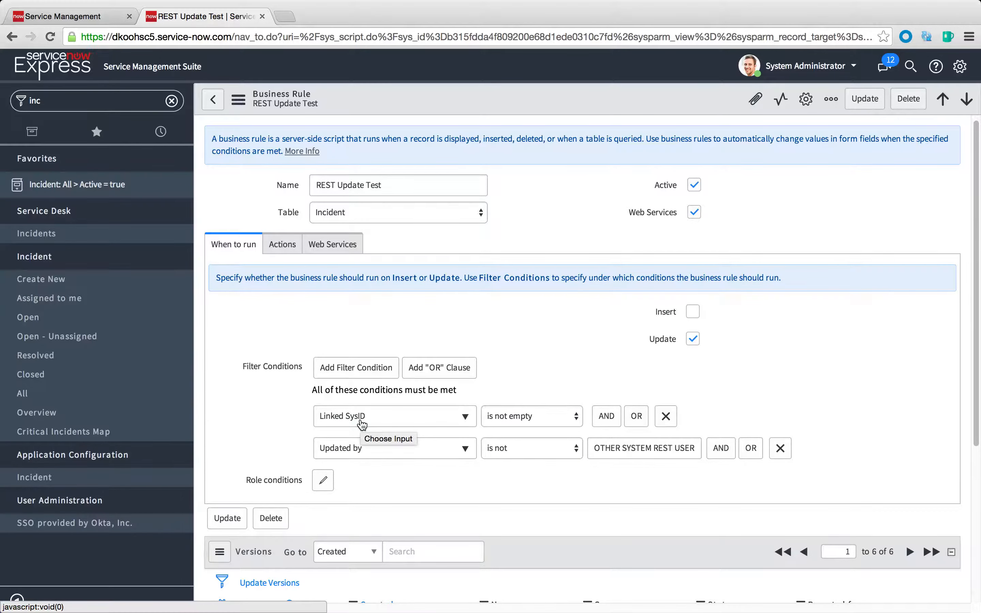
In the rule's web service settings, set the short_desc substitution to the fixed text "UPDATED VIA REST PUT" and update the rule
left_click(351, 248)
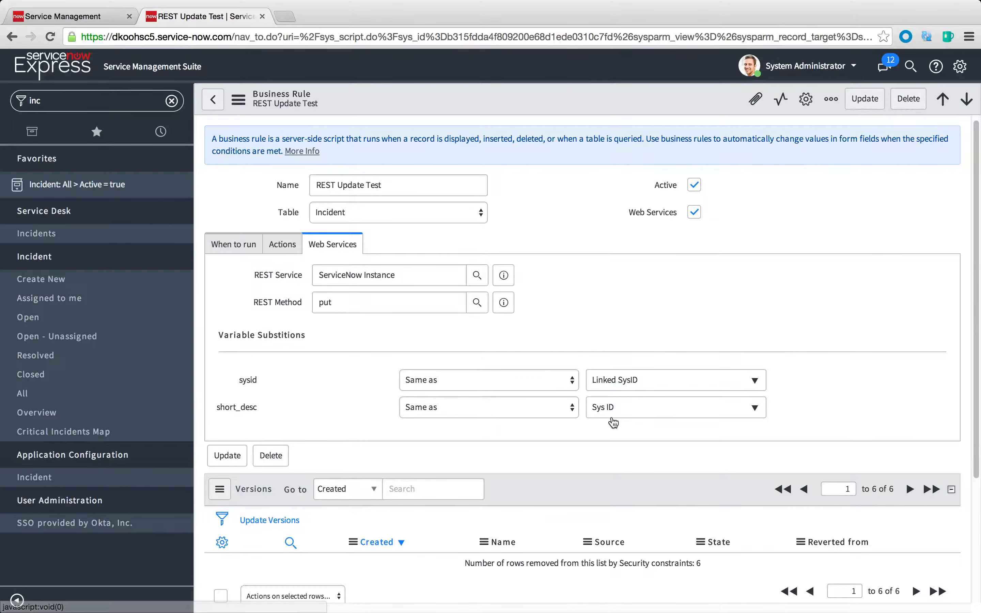
left_click(636, 411)
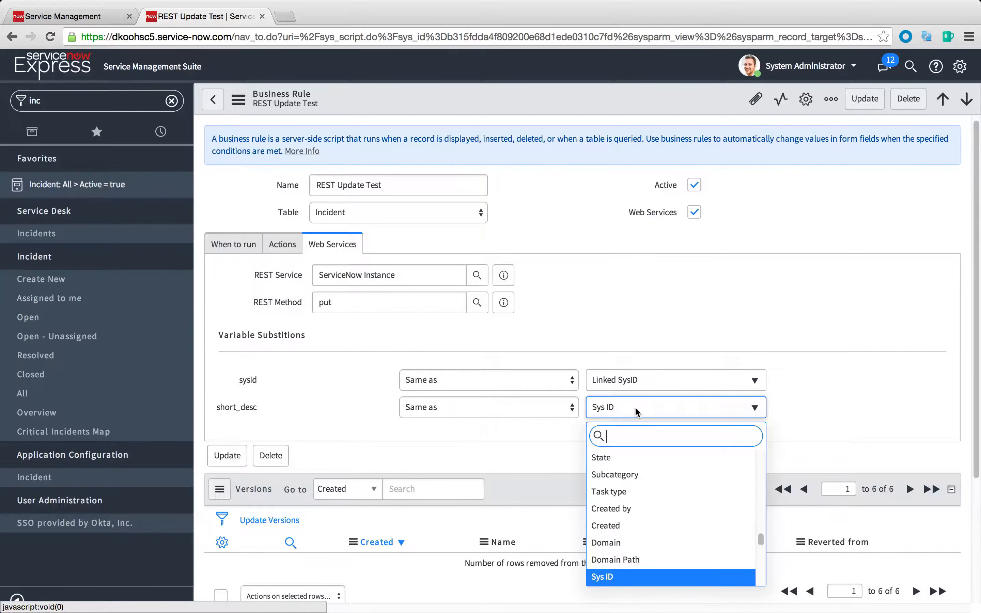
left_click(509, 408)
left_click(494, 398)
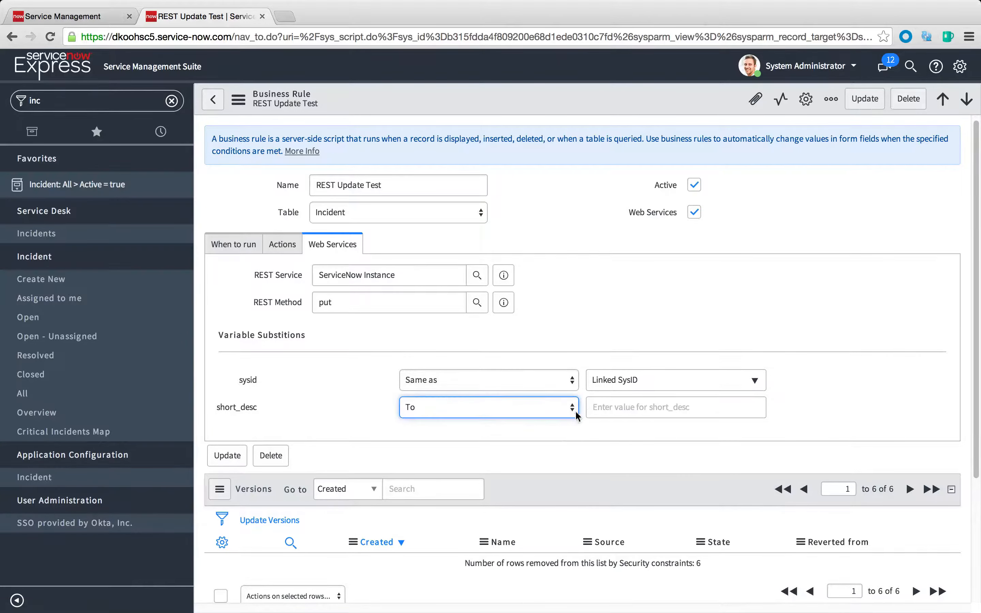
left_click(618, 407)
type("UPDATE")
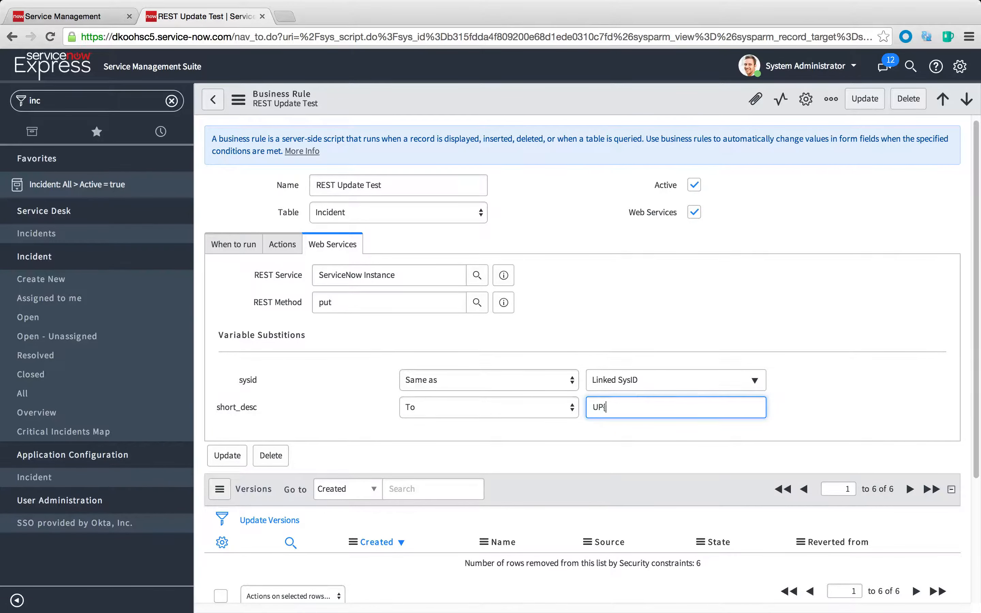
key("BackSpace")
key("BackSpace")
key("BackSpace")
type("ATED VIA REST PUT")
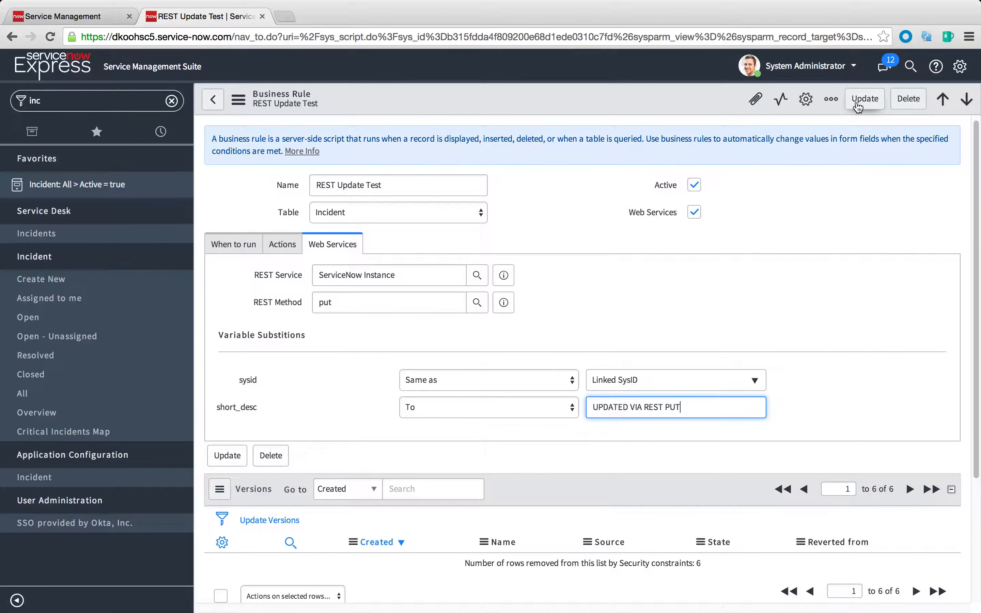
left_click(858, 104)
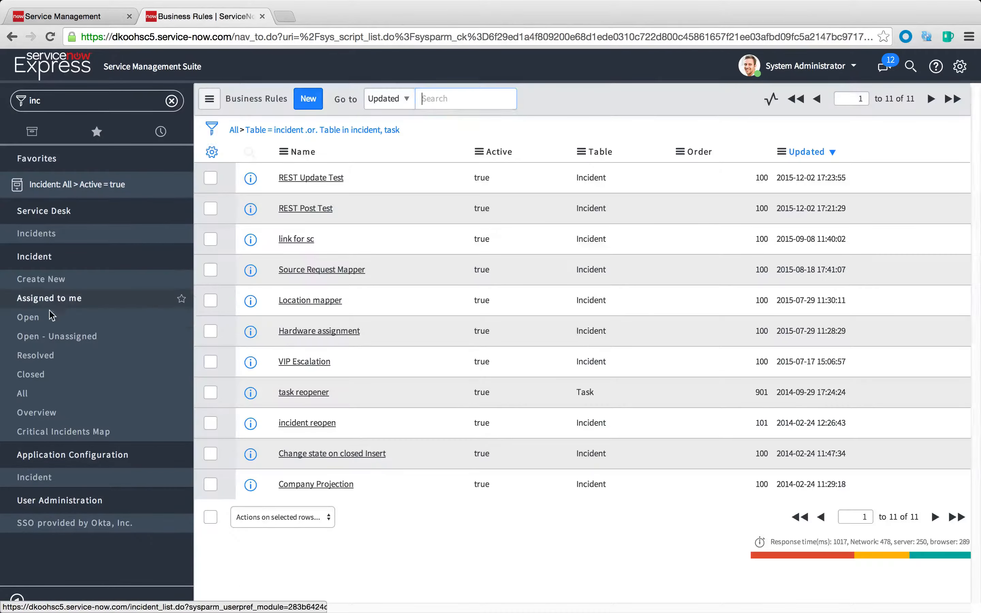
Reopen the "REST POST TEST TO OTHER INSTANCE" incident, paste the copied sys_id into Linked SysID and save it without leaving the form
left_click(33, 319)
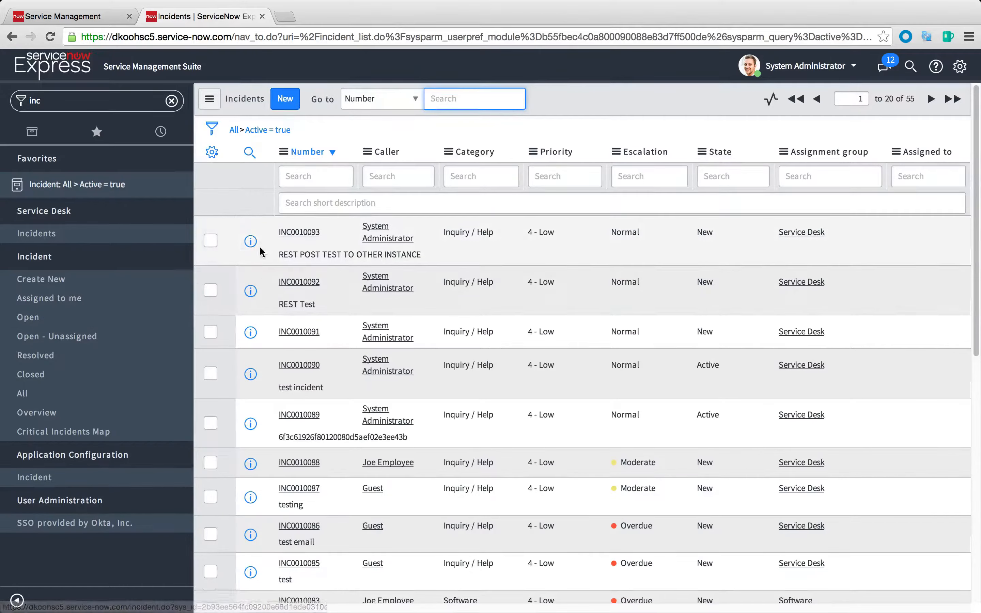
left_click(252, 243)
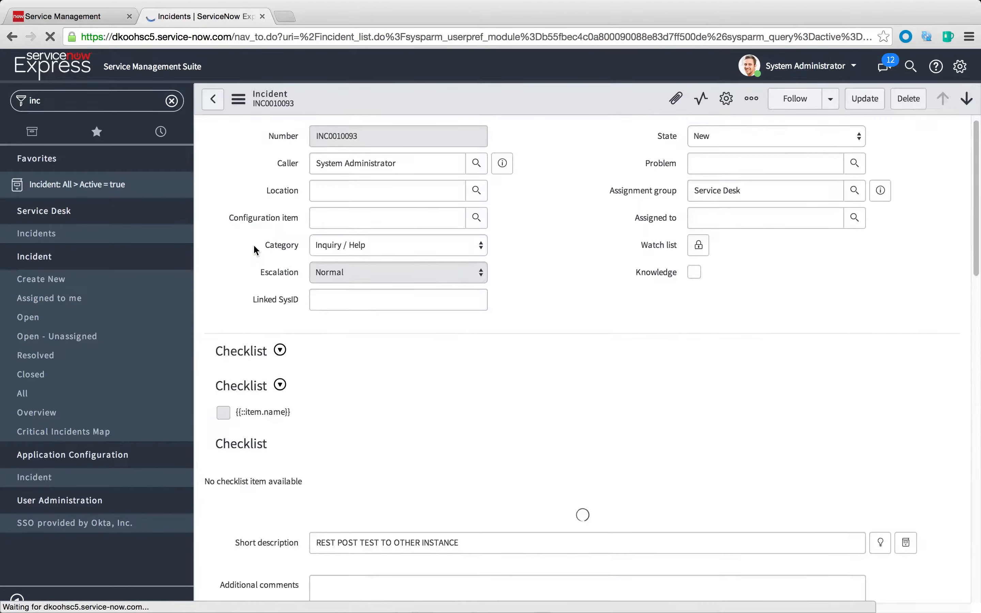
left_click(371, 306)
key("super+v")
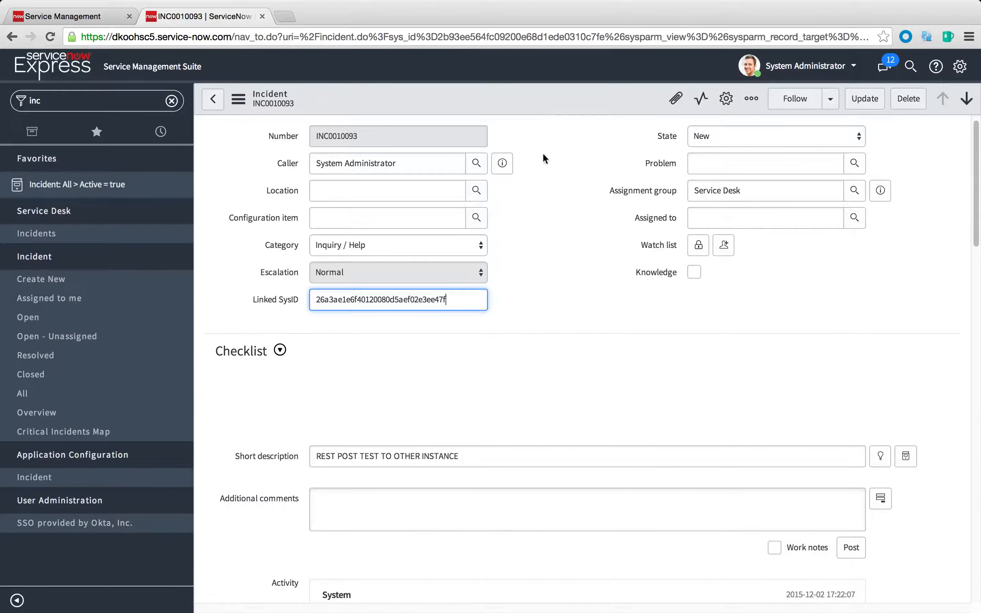
left_click(596, 262)
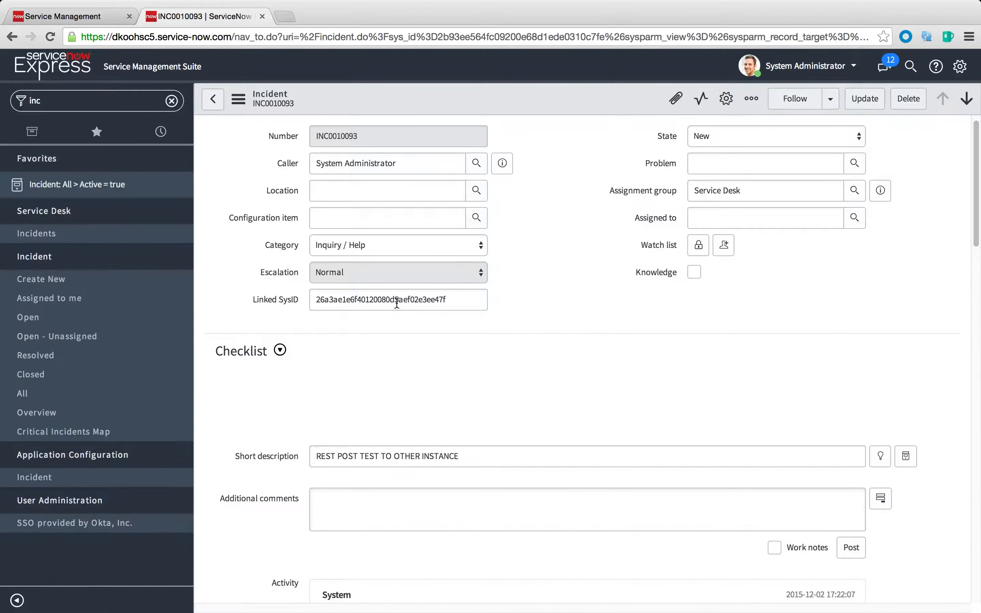
right_click(550, 102)
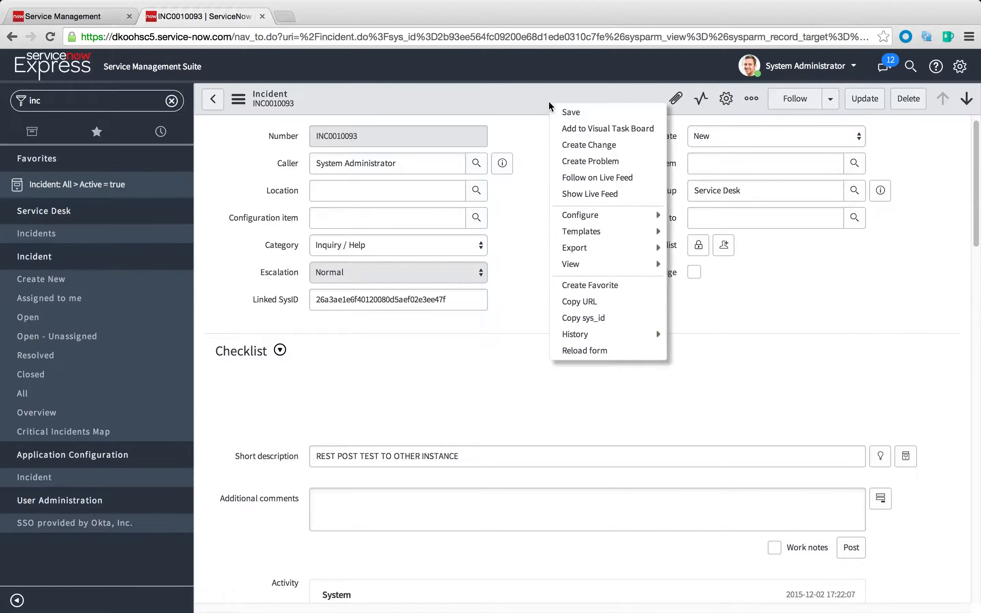
left_click(588, 119)
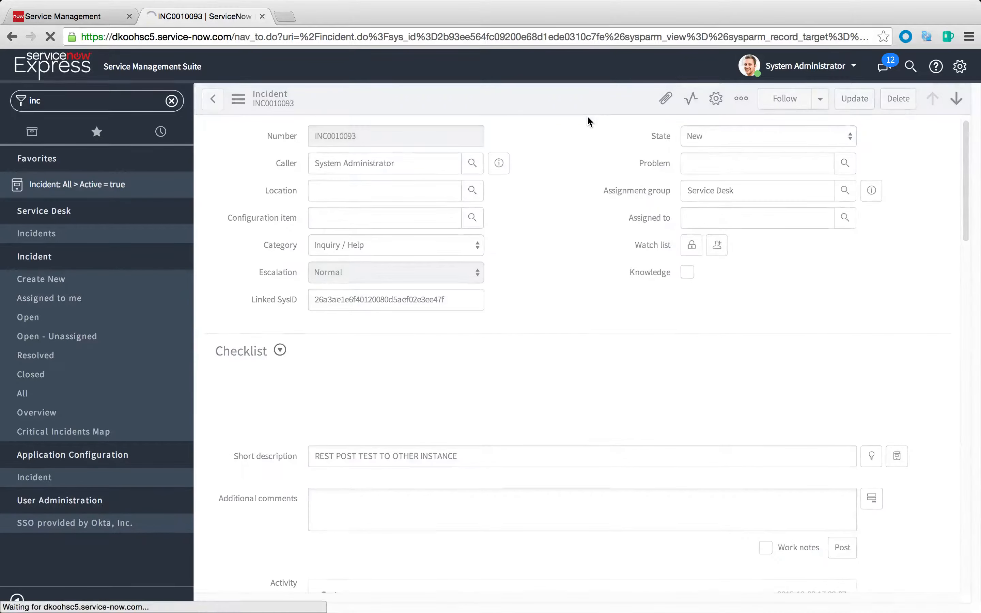
Switch to the dkoohsc3 instance, reload the linked incident's form and check its short description
left_click(60, 17)
right_click(542, 144)
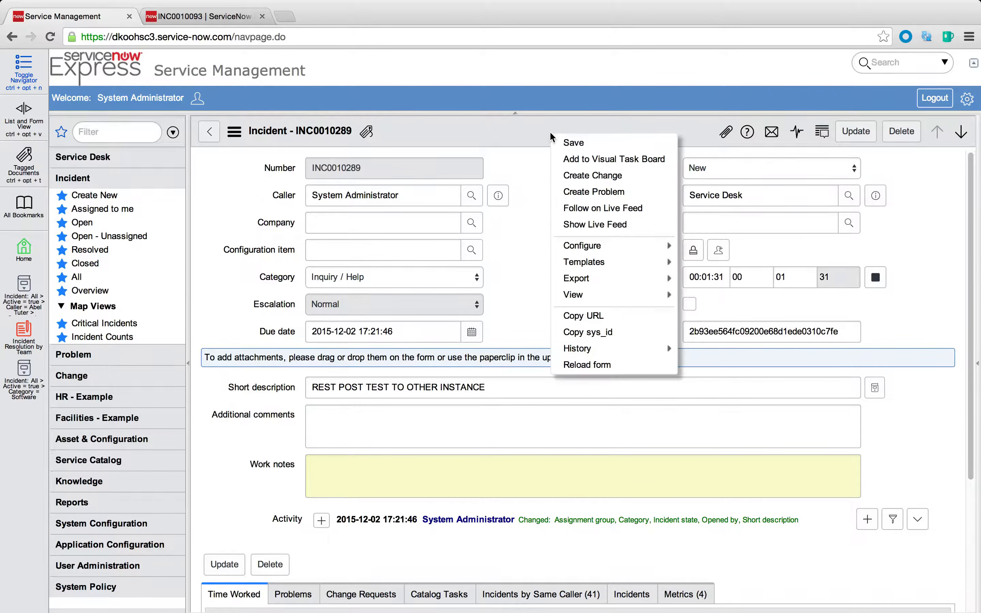
left_click(619, 366)
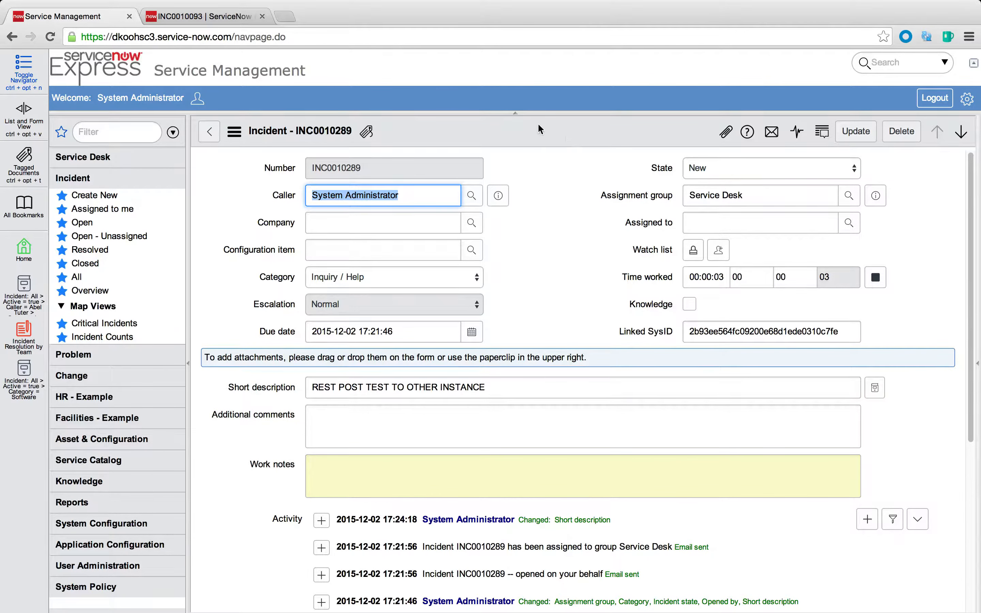
right_click(536, 136)
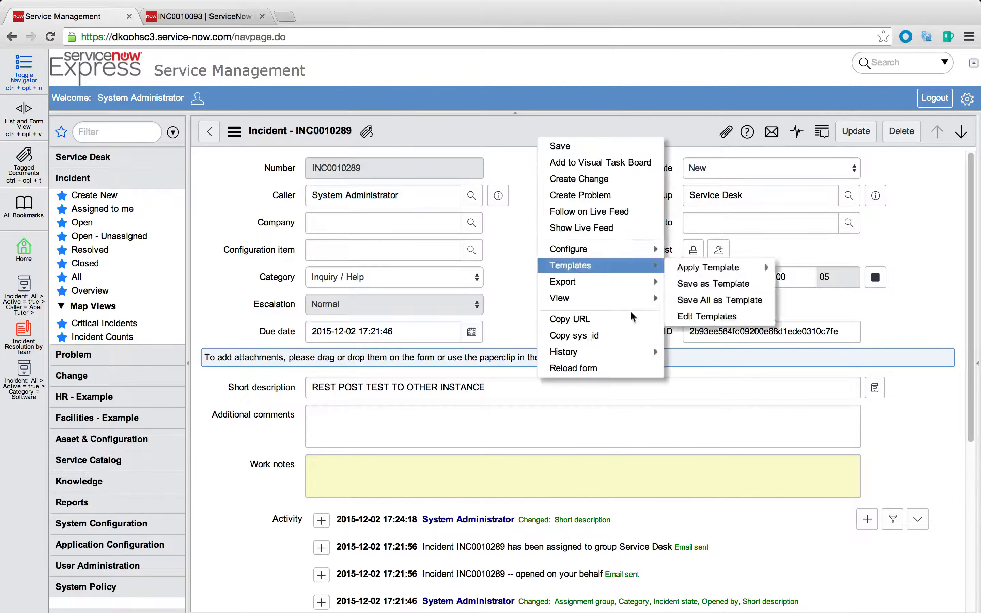
left_click(615, 369)
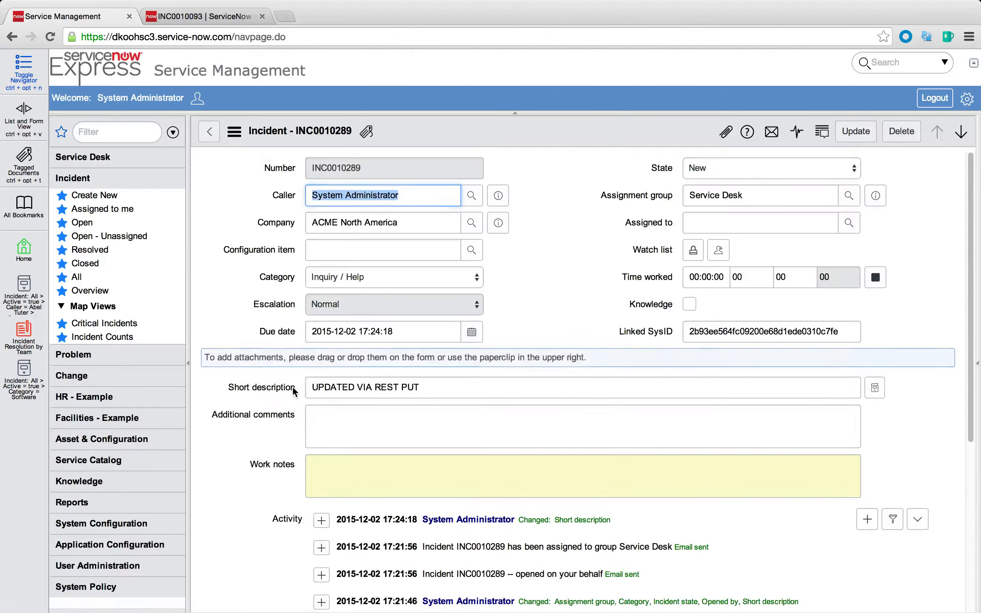
left_click_drag(318, 387, 504, 395)
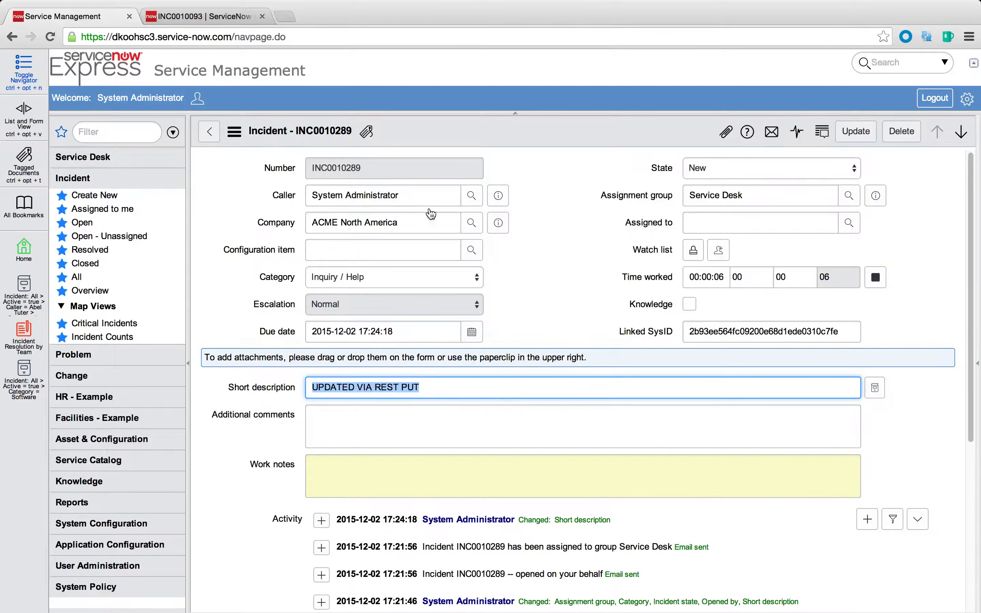
Switch to the dkoohsc5 instance and view its list of REST messages, including the one that targets the instance itself
left_click(224, 16)
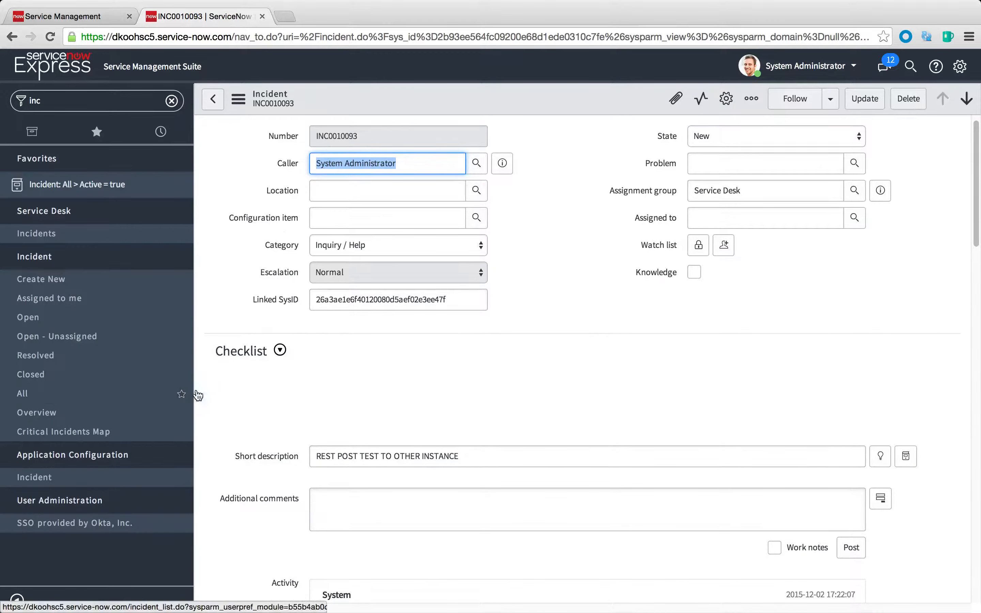
left_click(479, 400)
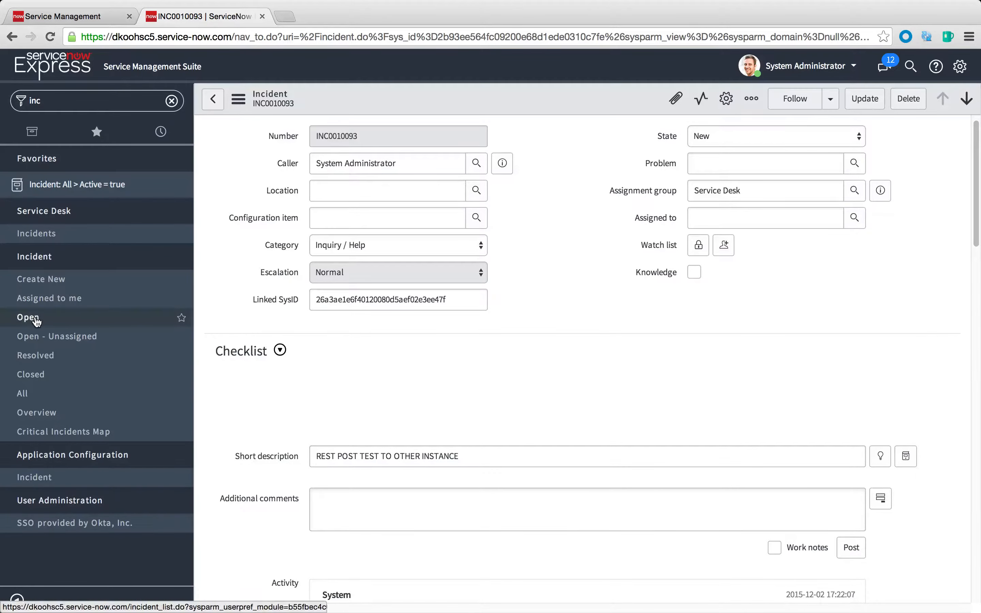
left_click(82, 100)
type("rest")
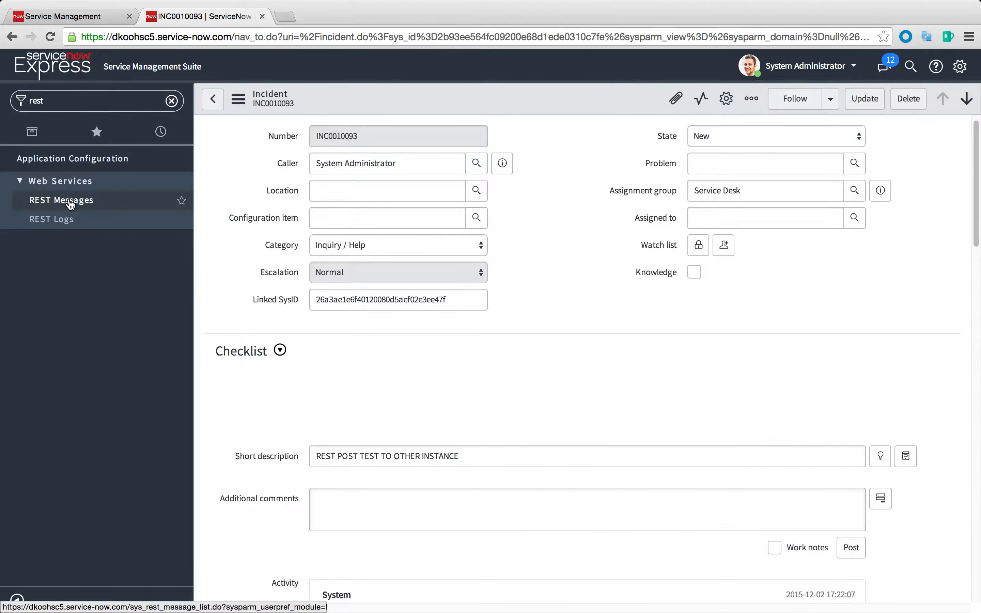
left_click(65, 200)
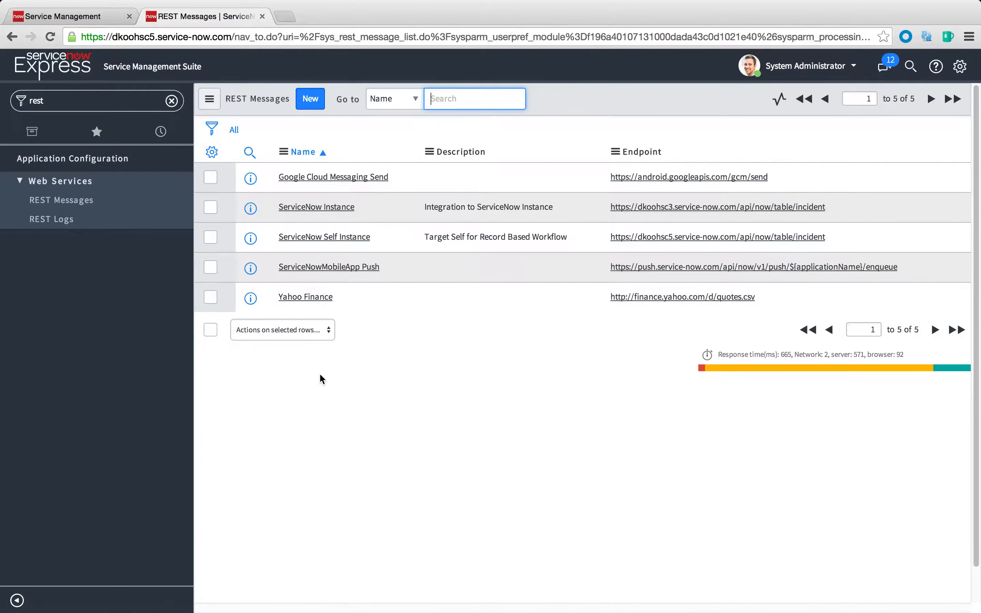
Go to the business rules list and open the REST Post Test rule
left_click(56, 102)
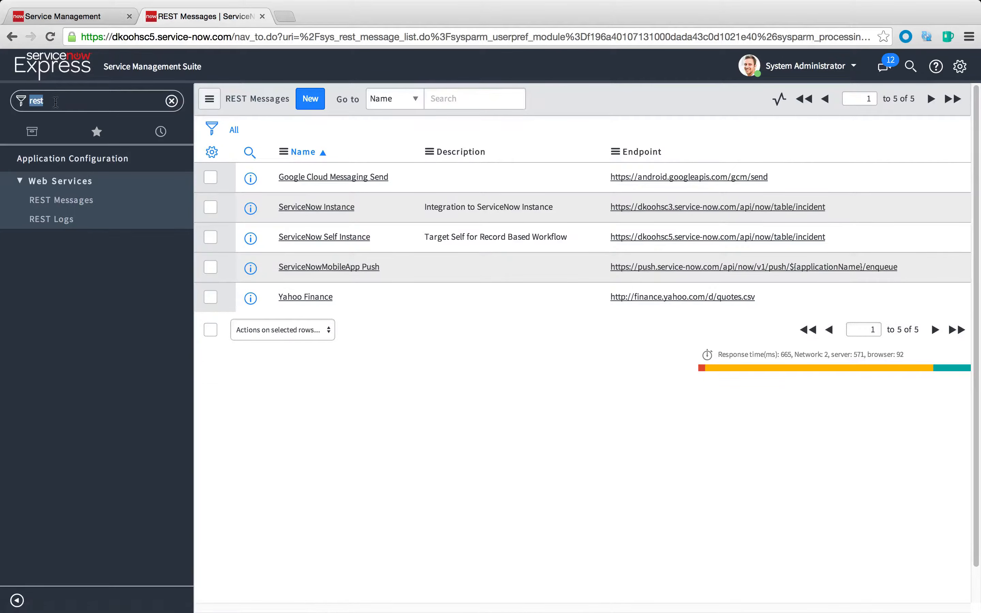
type("business")
left_click(78, 304)
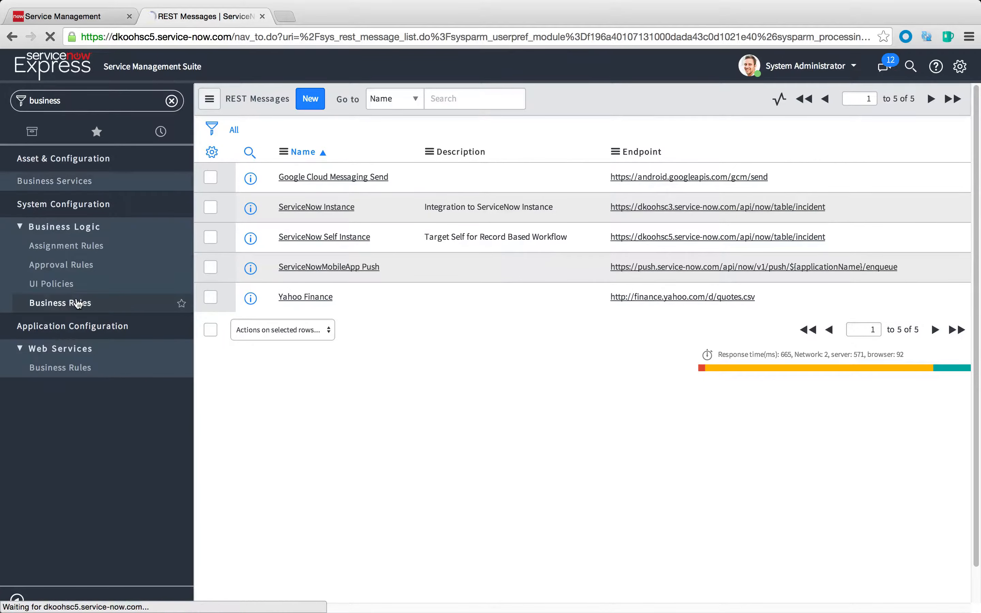
left_click(249, 210)
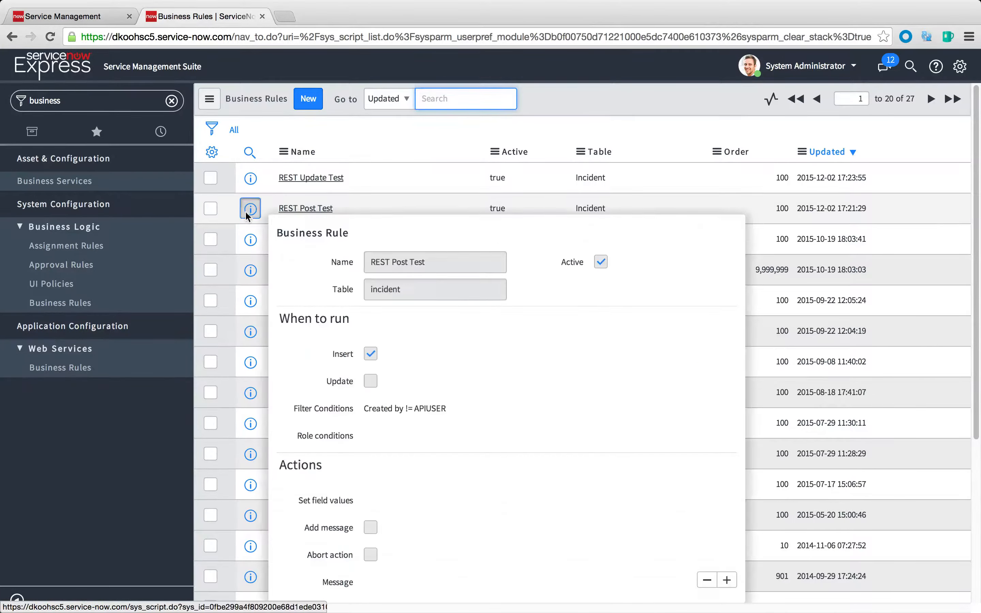
left_click(247, 211)
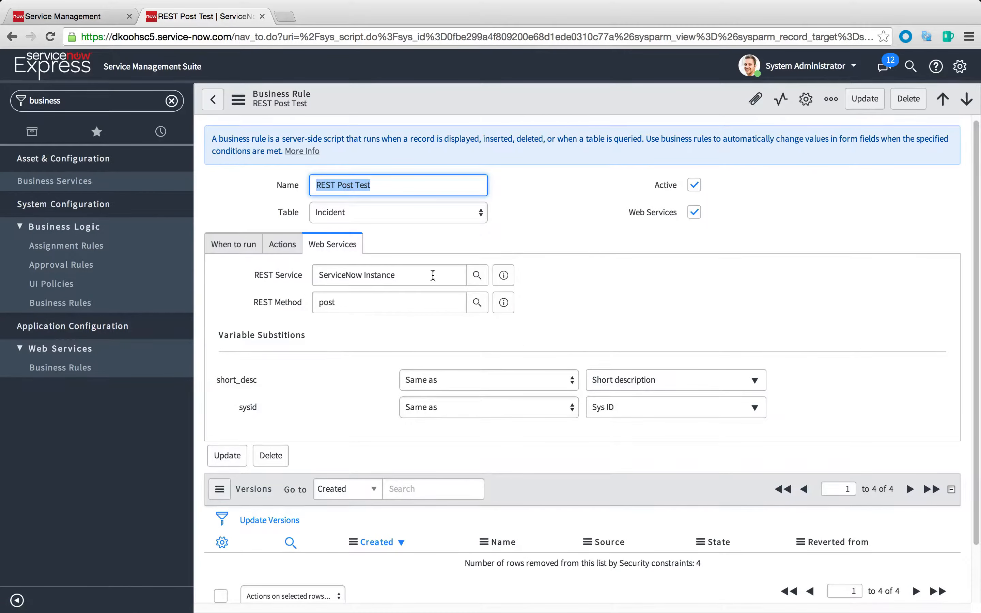
Set the rule's REST service to ServiceNow Self Instance and save the rule without leaving the form
triple_click(433, 275)
left_click(475, 274)
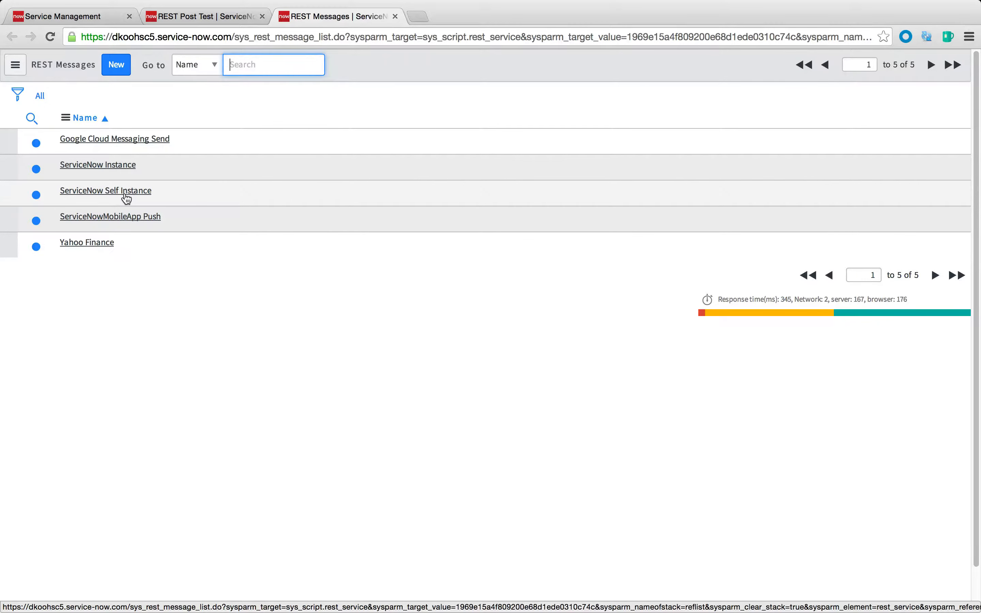
left_click(126, 194)
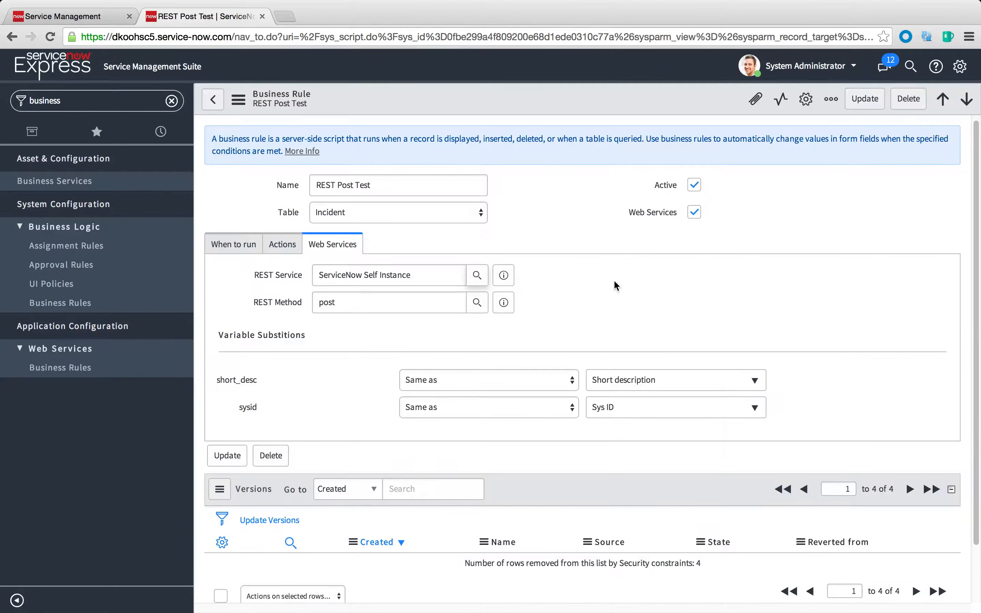
right_click(536, 107)
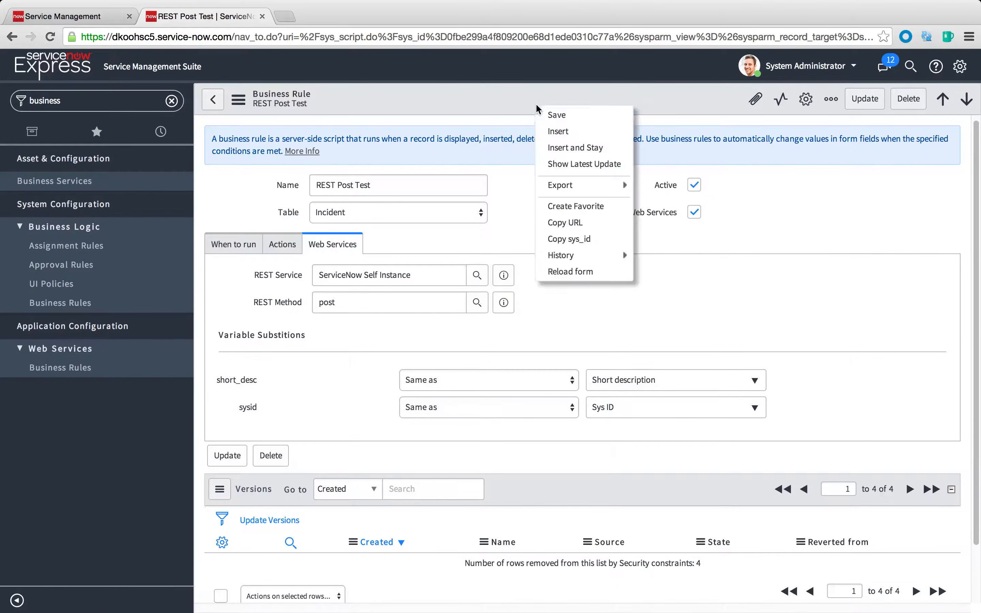
left_click(565, 117)
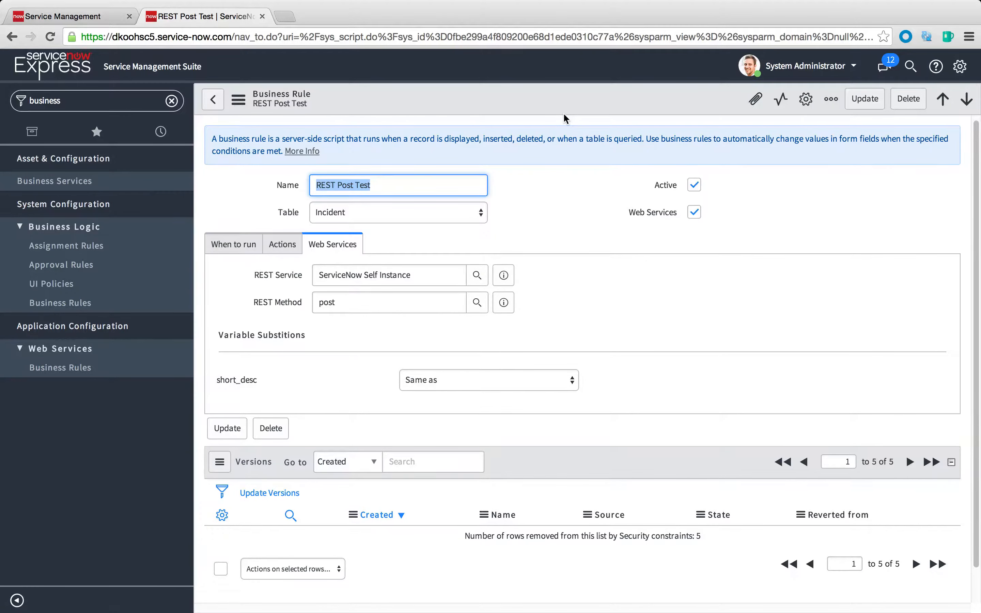
Review the rule's variable substitutions and its referenced post method, then return to the rule
scroll(503, 372, "down", 2)
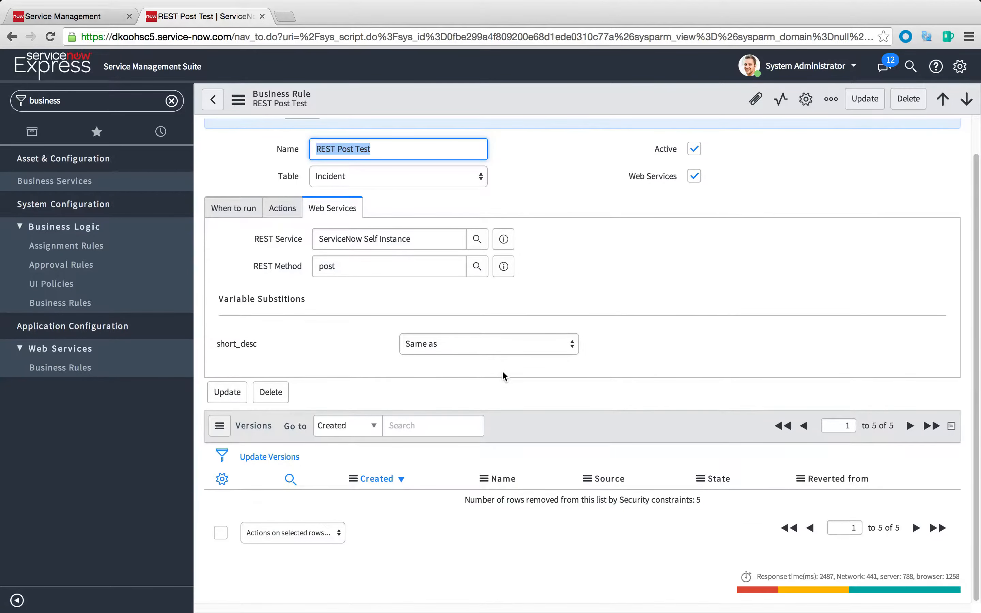
scroll(503, 372, "up", 2)
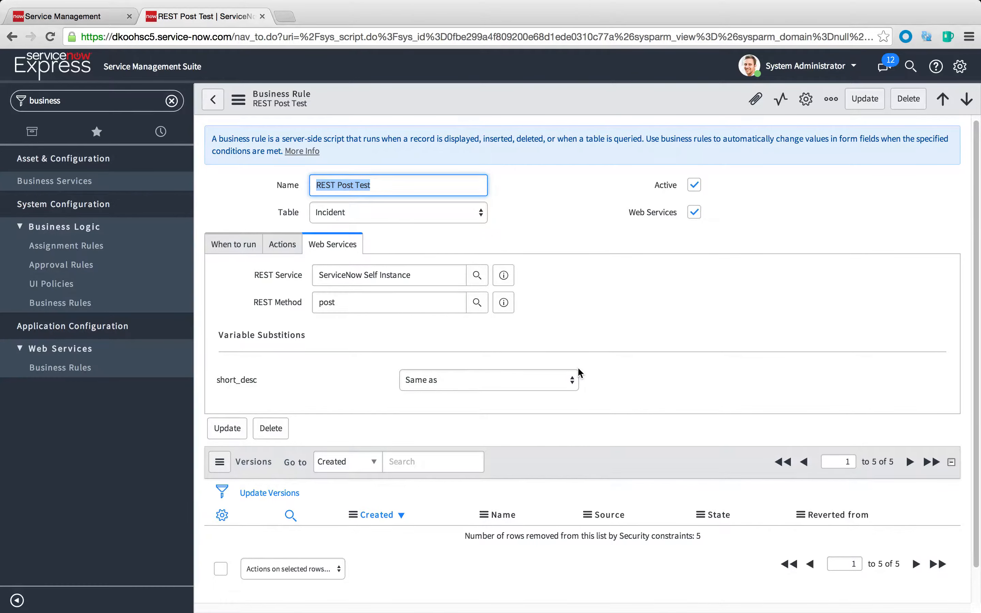
scroll(578, 369, "down", 2)
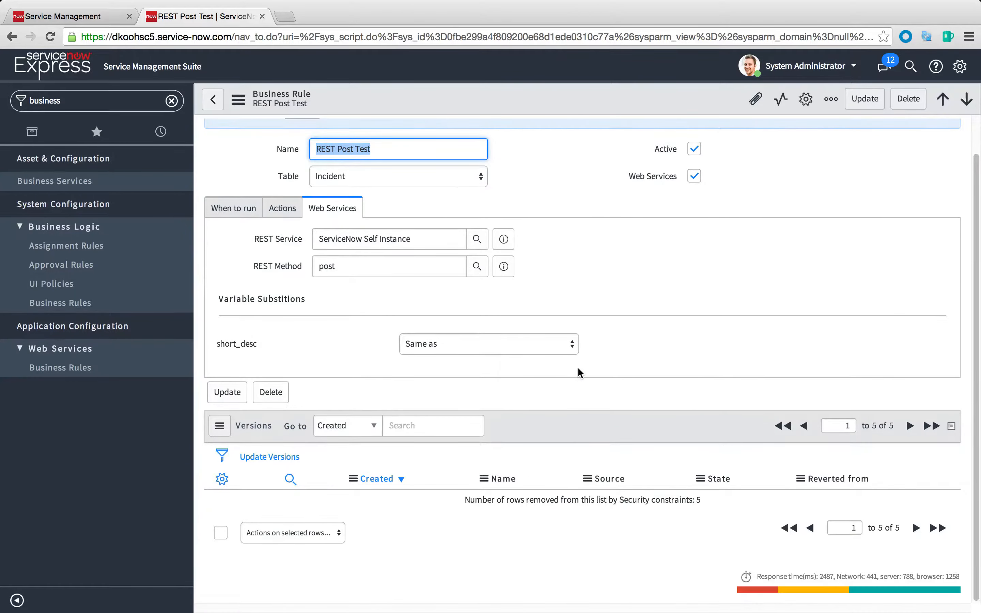
scroll(578, 370, "up", 2)
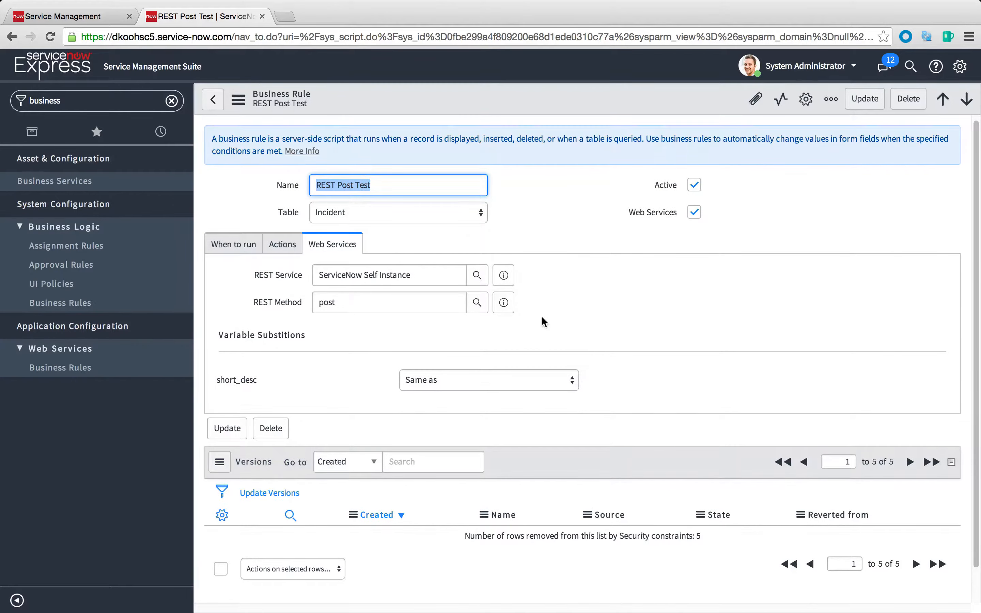
left_click(504, 304)
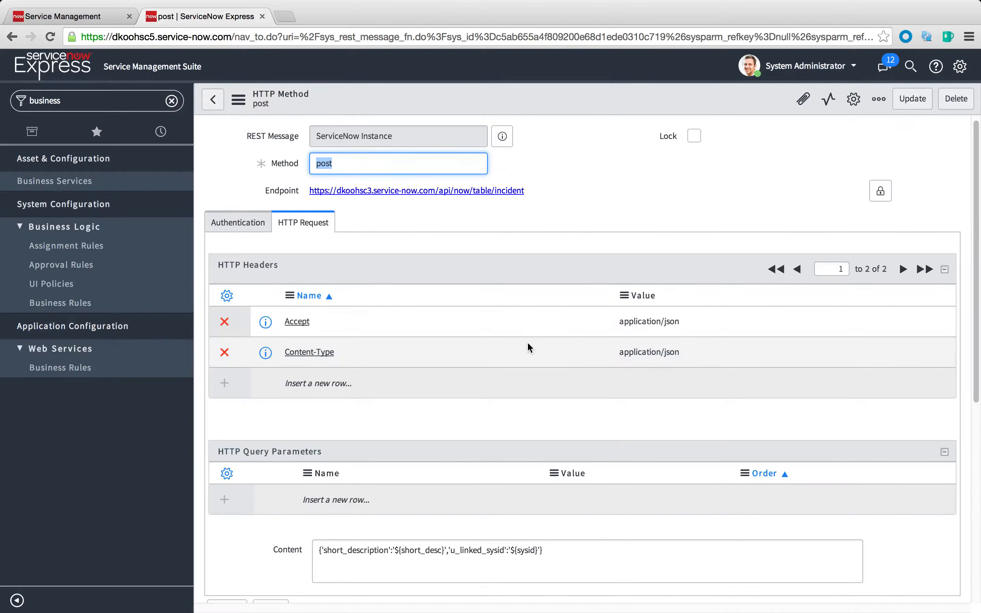
left_click(213, 101)
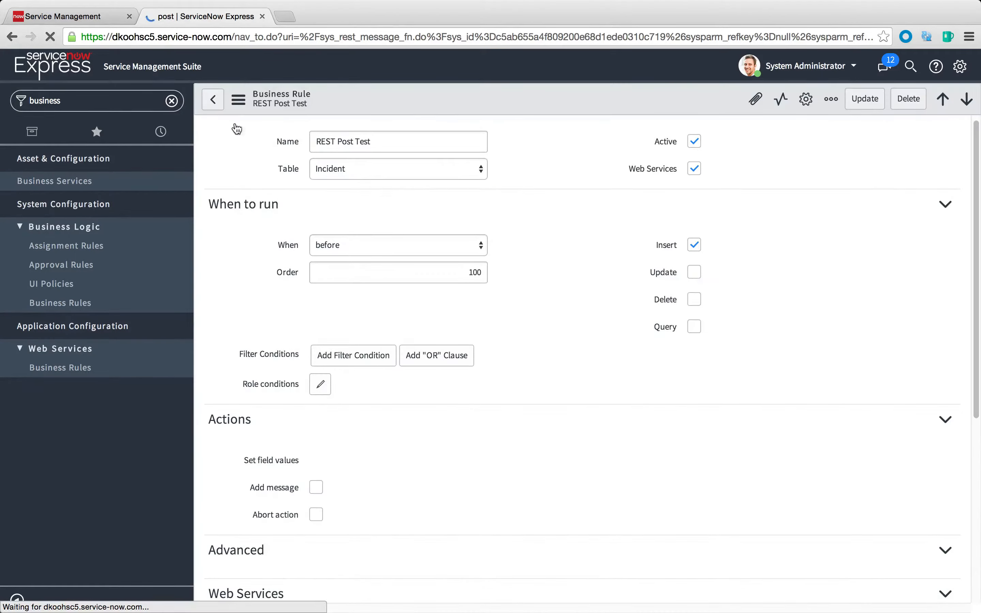
Go to the REST messages list, open ServiceNow Self Instance and open its post method
left_click(97, 100)
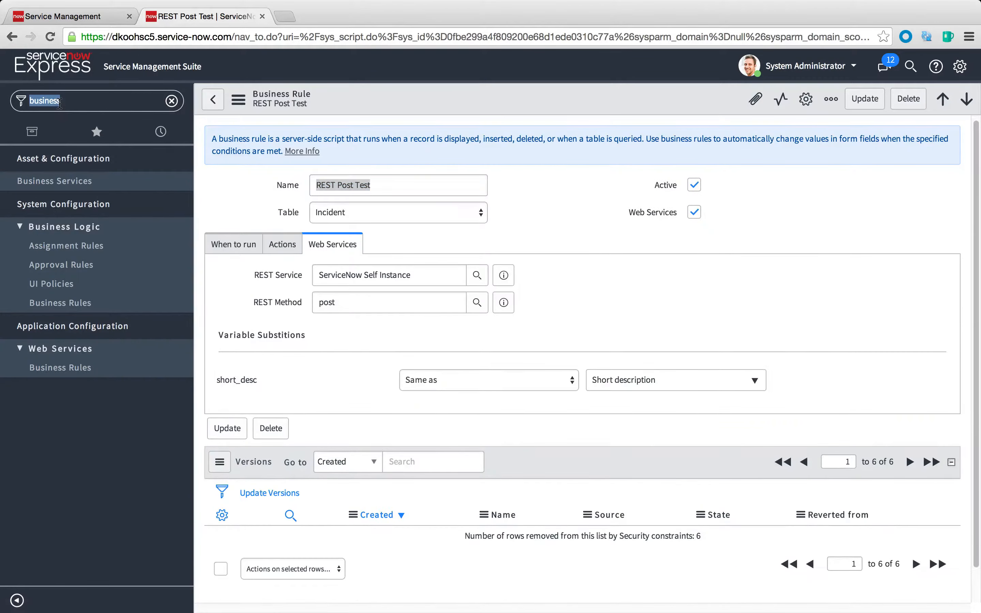
type("rest")
left_click(61, 200)
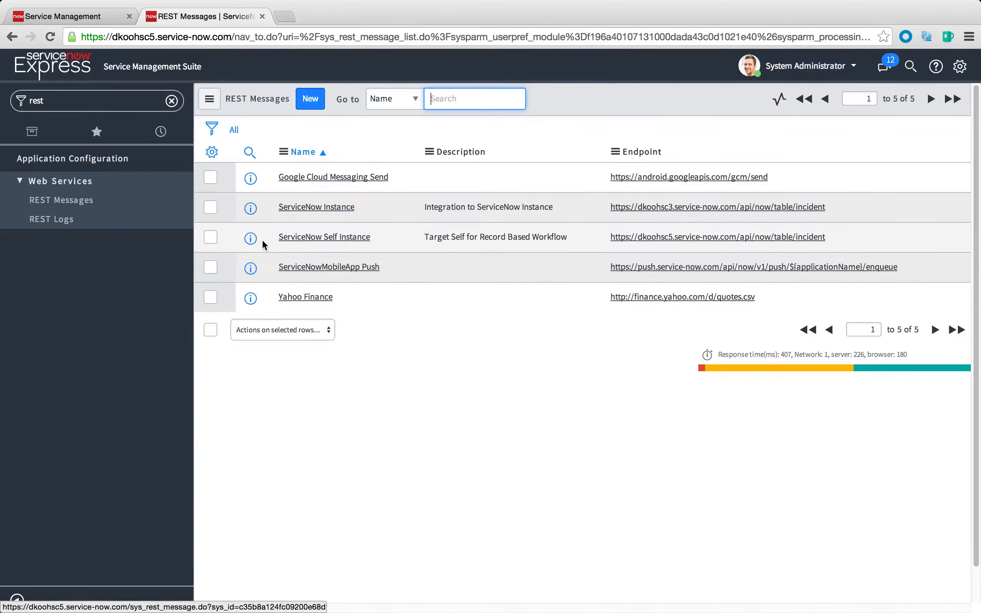
left_click(251, 239)
left_click(251, 239)
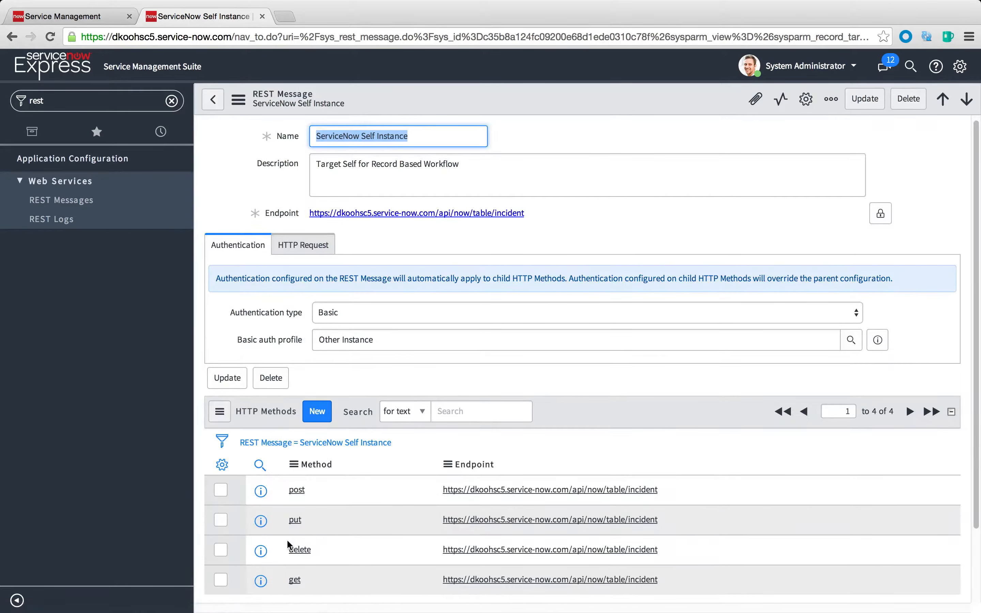
left_click(260, 484)
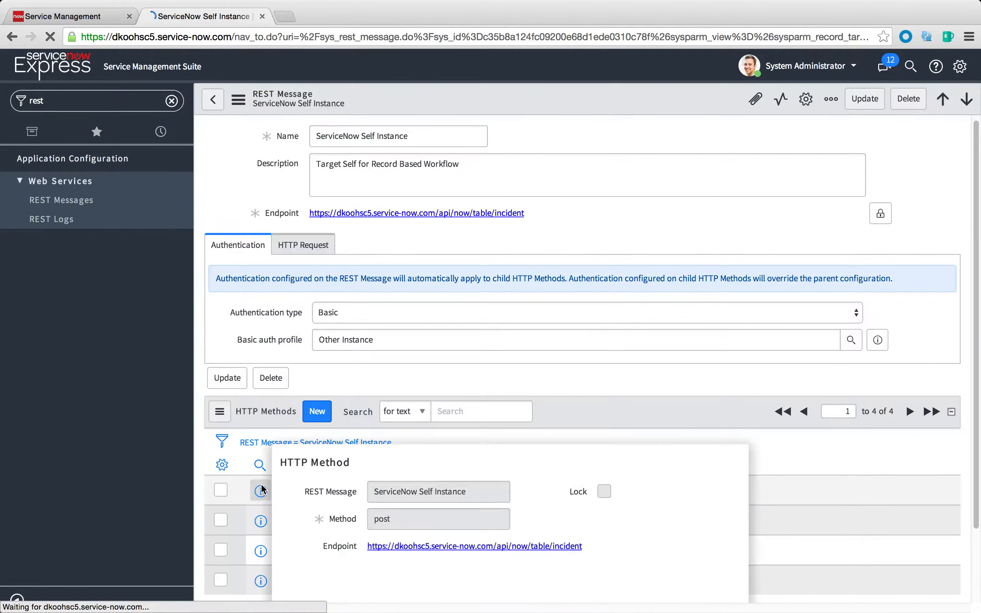
left_click(260, 483)
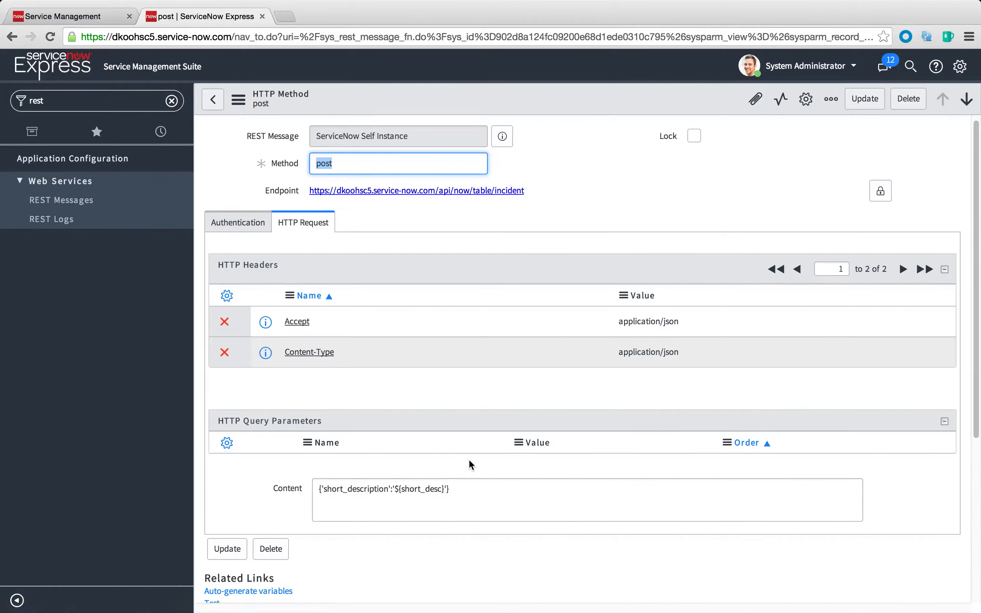
Change the post method's short_desc test value to "REST Test SELF ISNTANCE WORKFLOW INTEGRATION" and confirm it
scroll(476, 494, "down", 5)
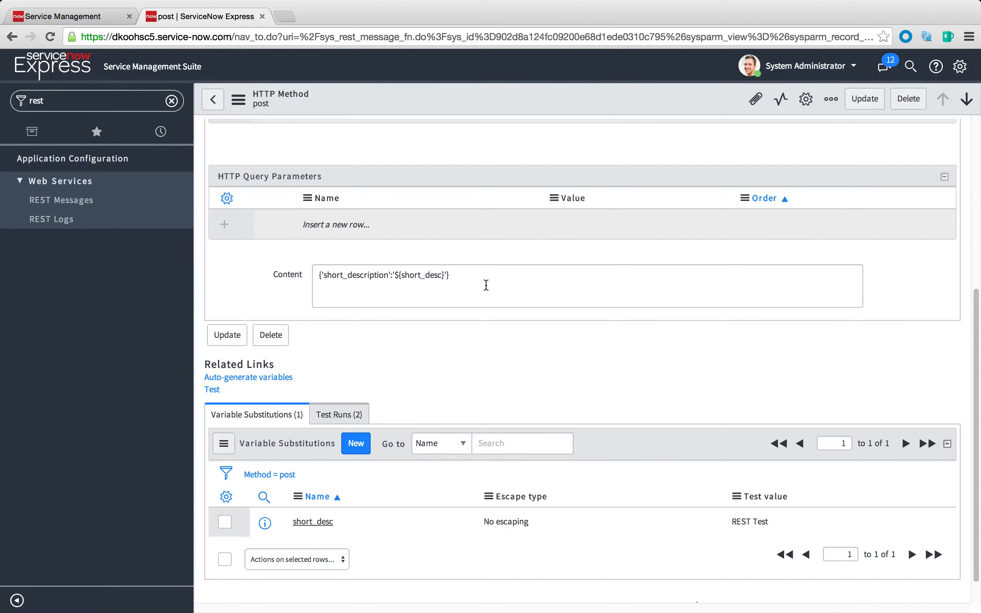
double_click(749, 524)
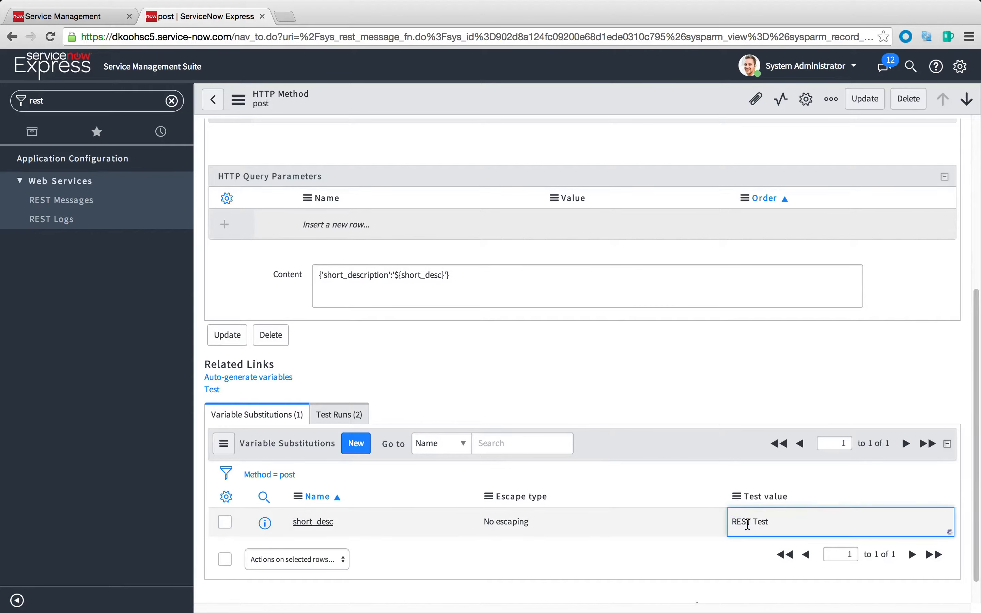
left_click(785, 524)
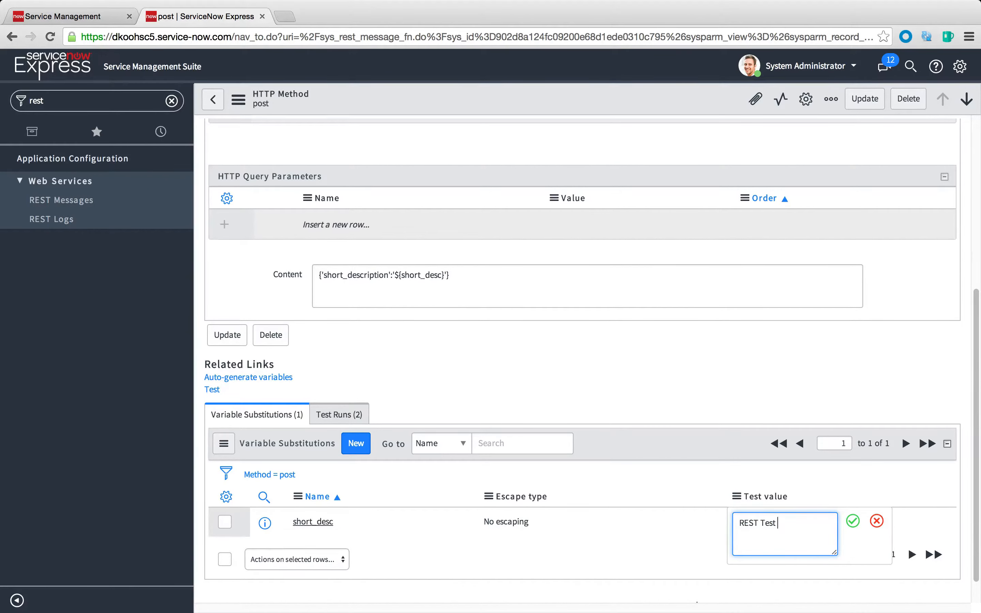
type("SELF ISNTANCE WORKFLOW INTEGRATION")
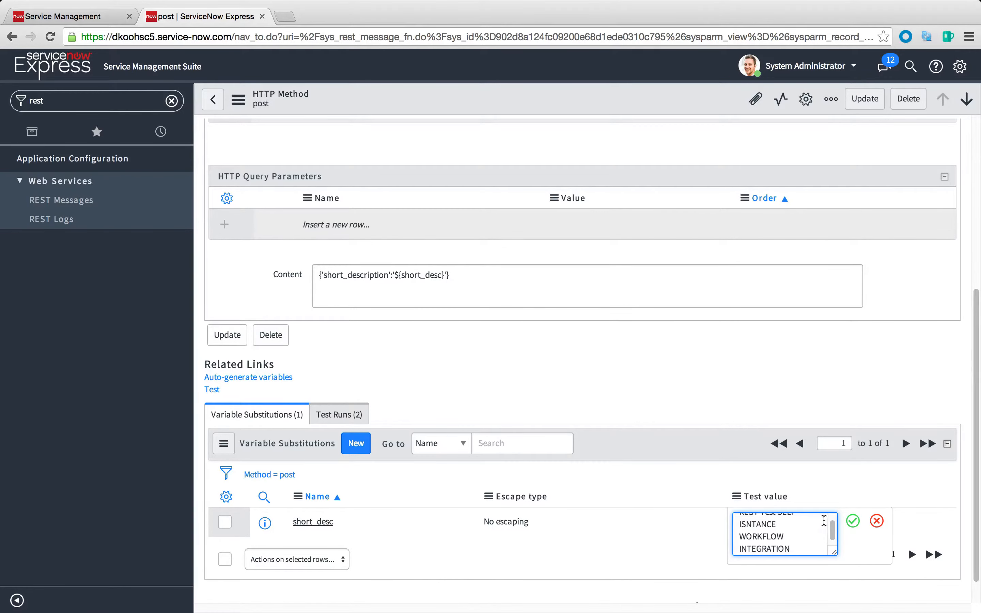
left_click(853, 521)
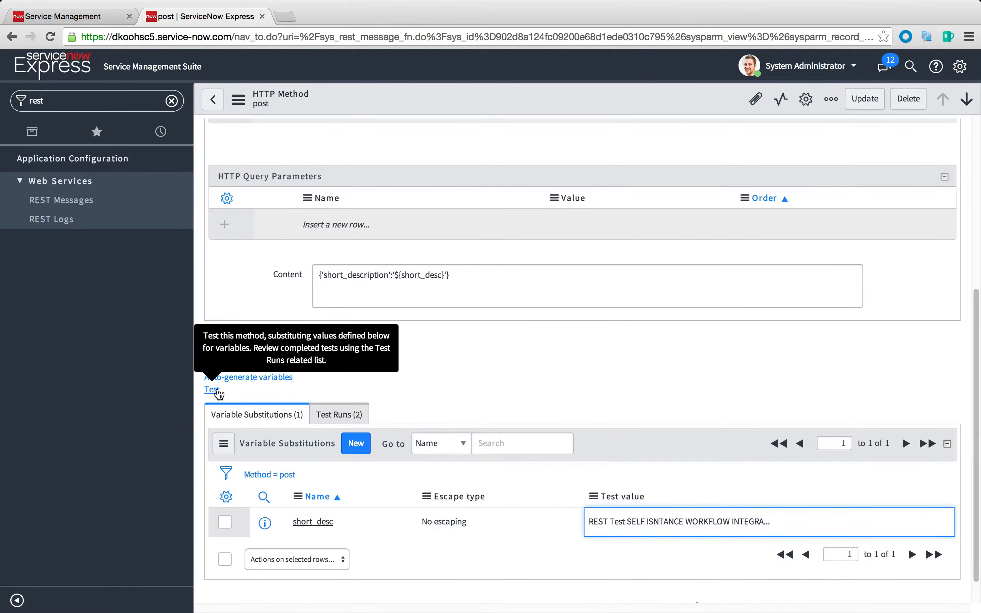
Review the post method's headers and content, then run its test with the defined substitution value
scroll(560, 387, "up", 7)
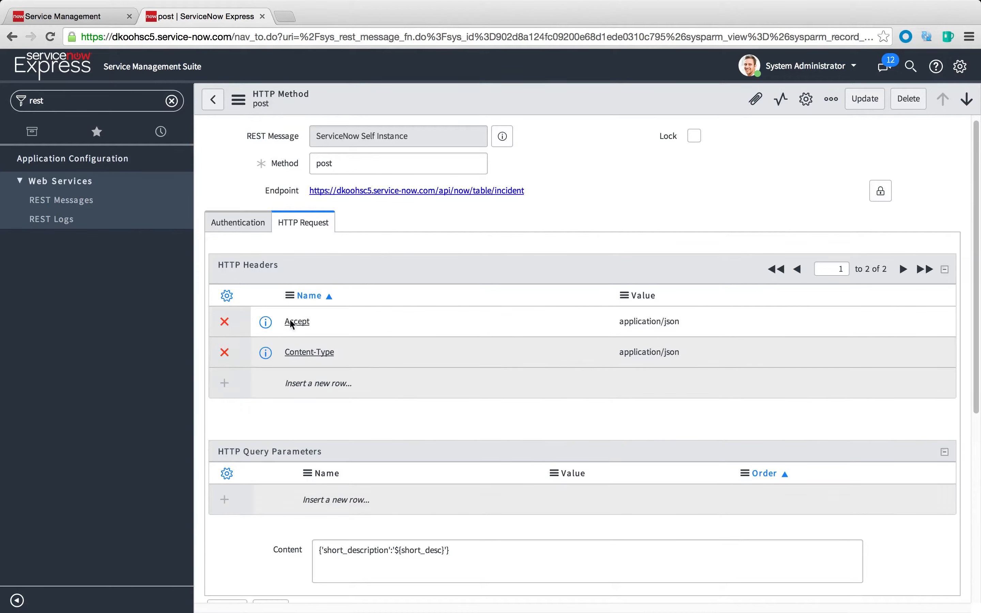
scroll(528, 461, "down", 5)
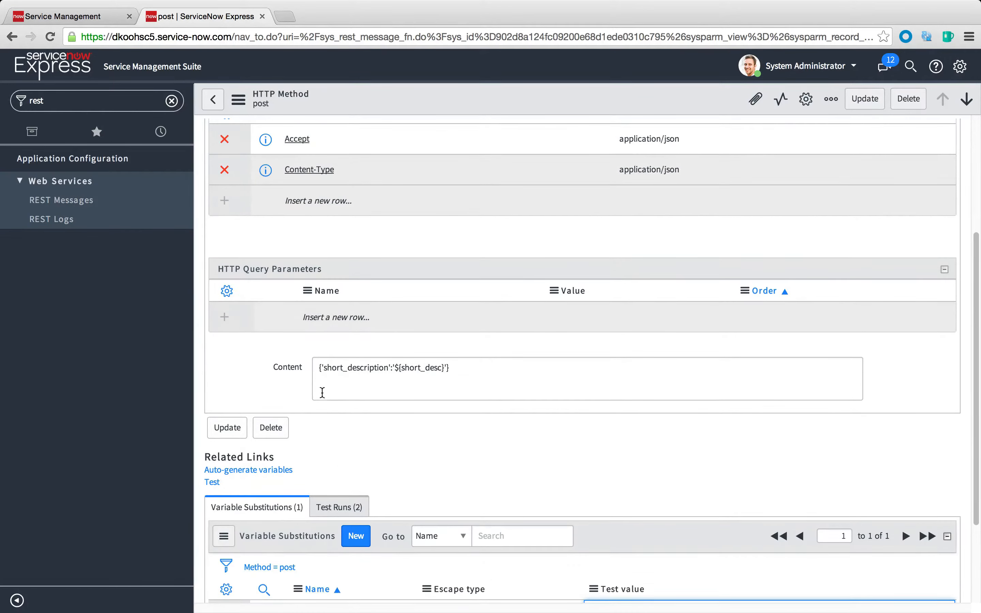
scroll(410, 391, "down", 3)
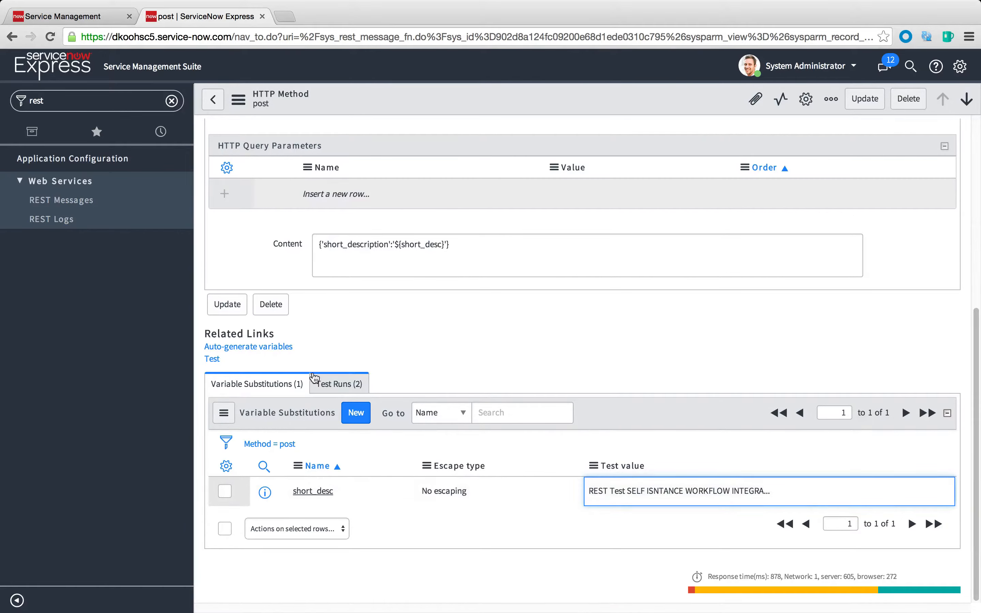
left_click(211, 359)
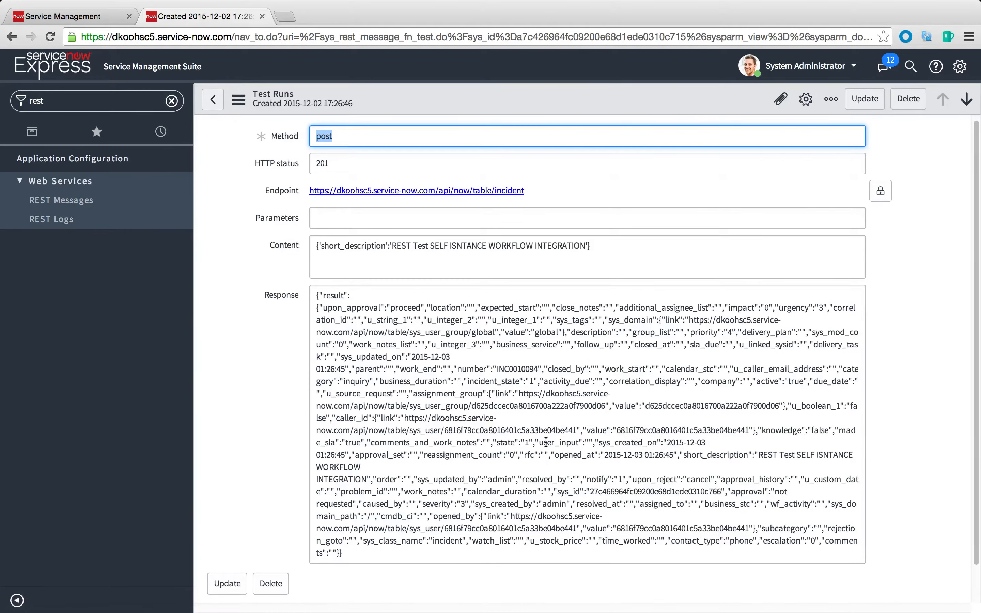
Go to the list of open incidents and check the short descriptions of the newest records
left_click(82, 99)
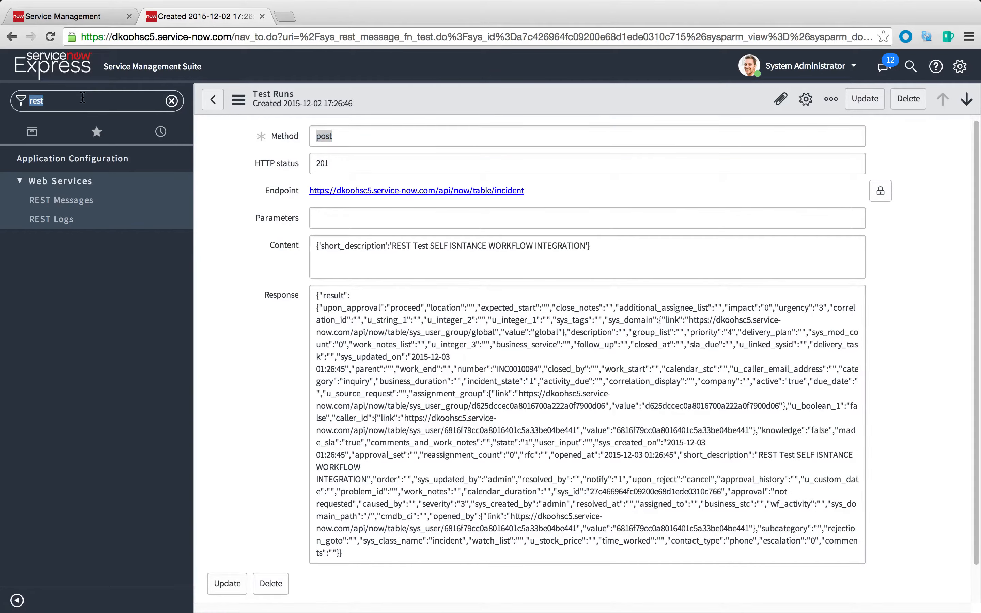
type("inc")
left_click(35, 317)
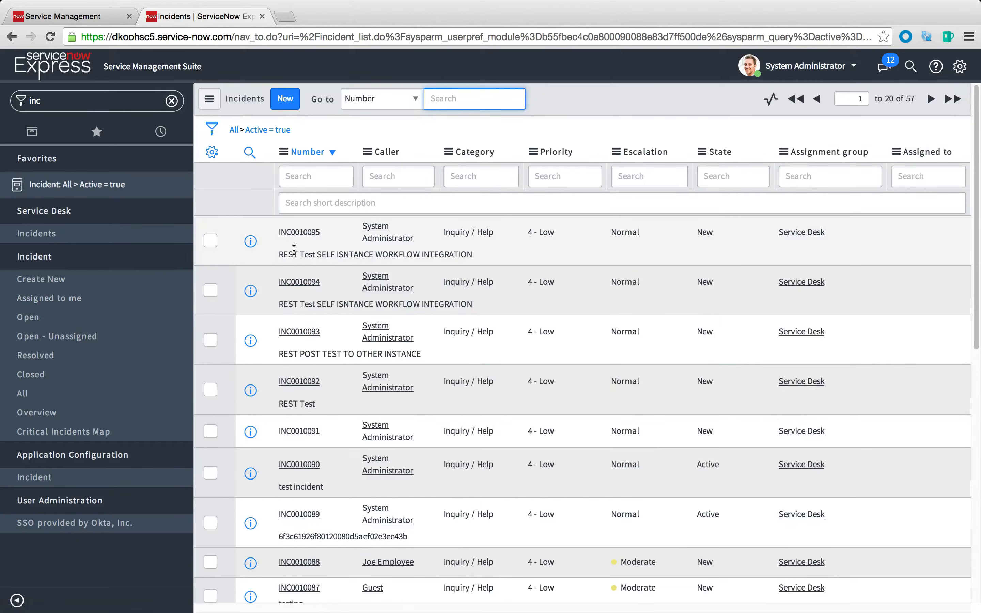
left_click_drag(283, 255, 462, 254)
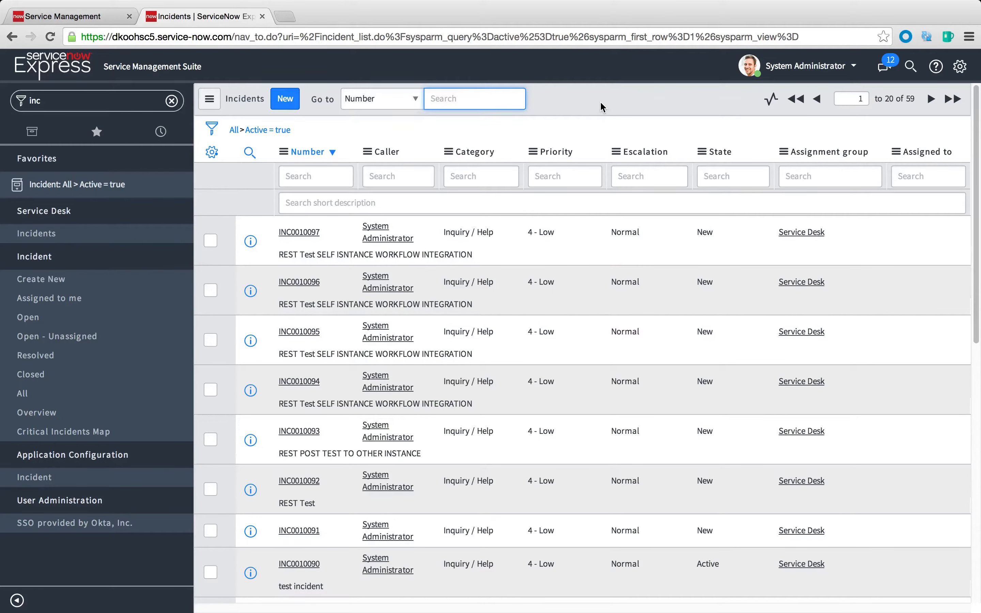
Reload the open incidents list and check the short descriptions of the newest records
right_click(600, 102)
left_click(635, 172)
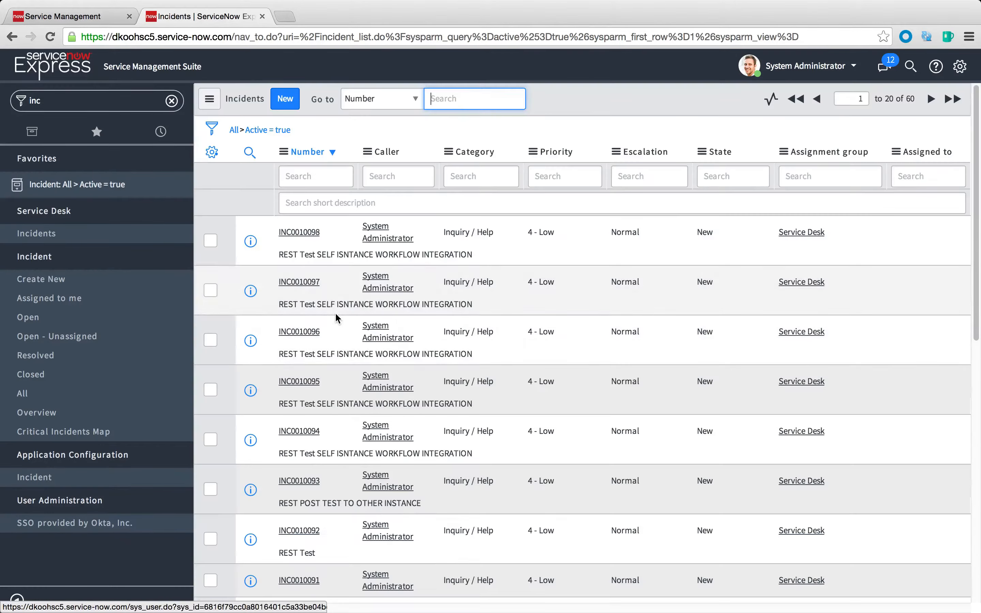
scroll(336, 318, "down", 2)
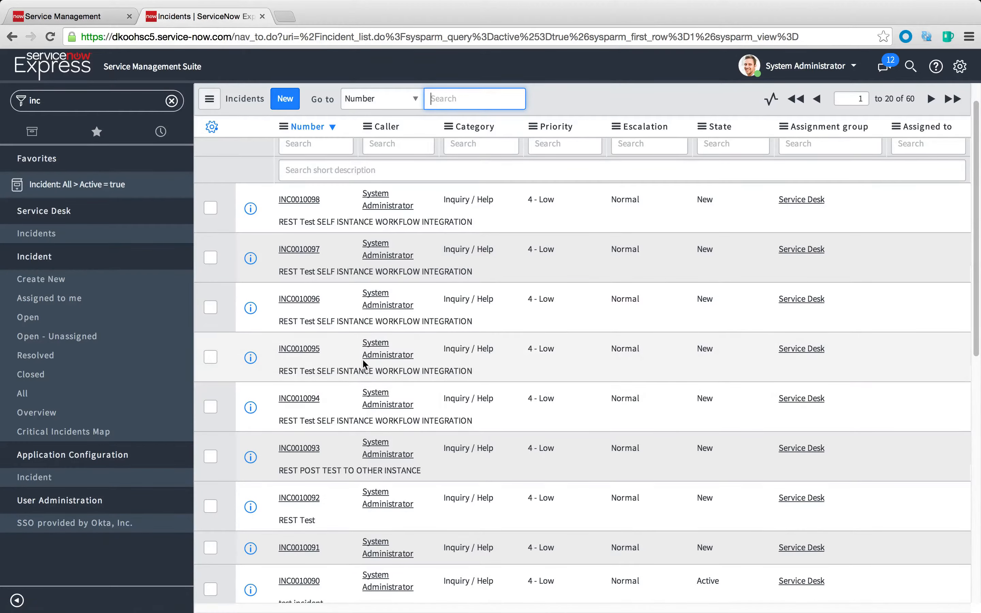
scroll(365, 364, "up", 2)
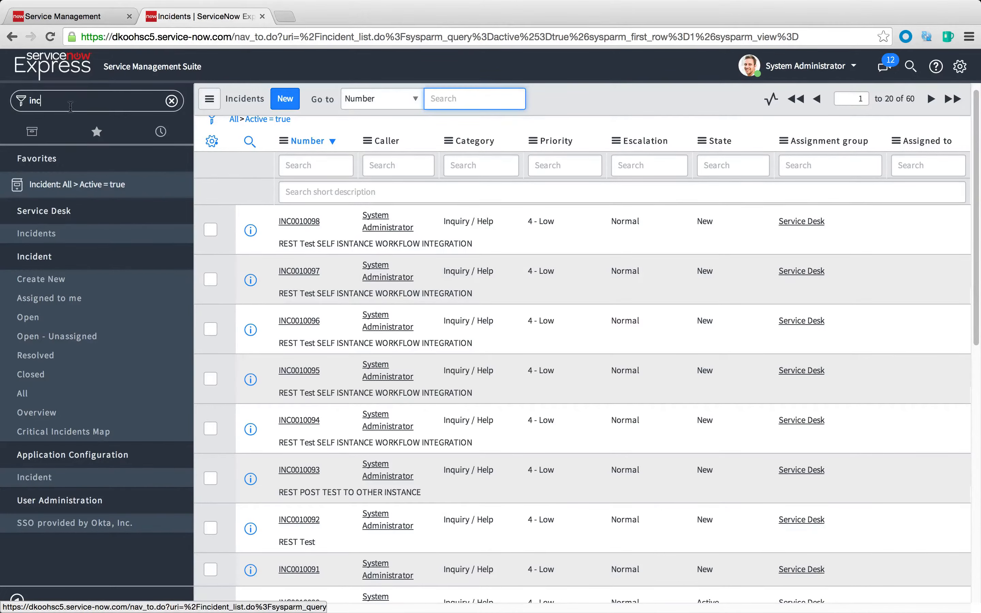
Find Business Rules by filtering the navigator for "business" and open the REST Post Test rule
double_click(55, 101)
type("business")
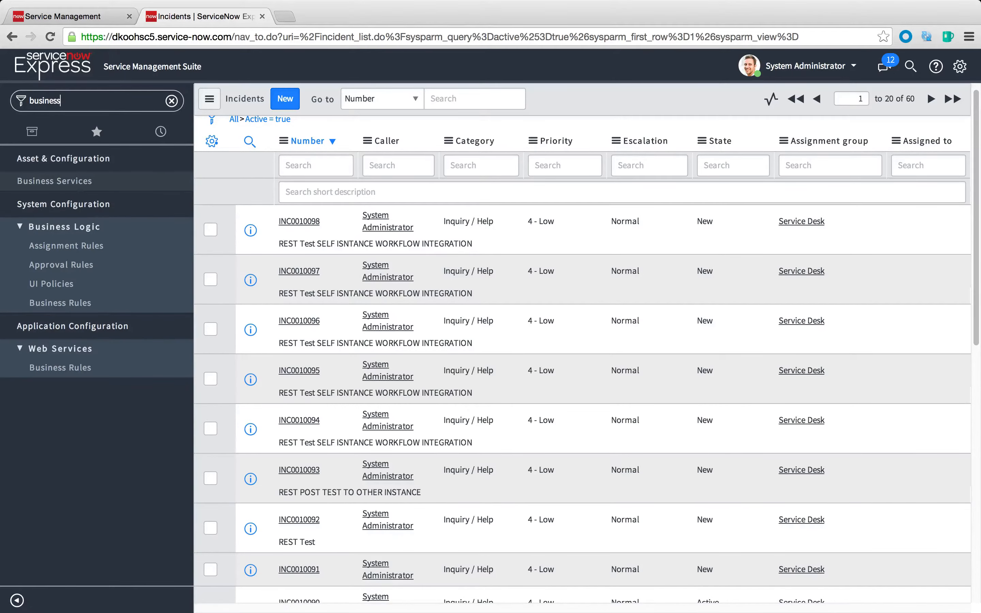
left_click(60, 305)
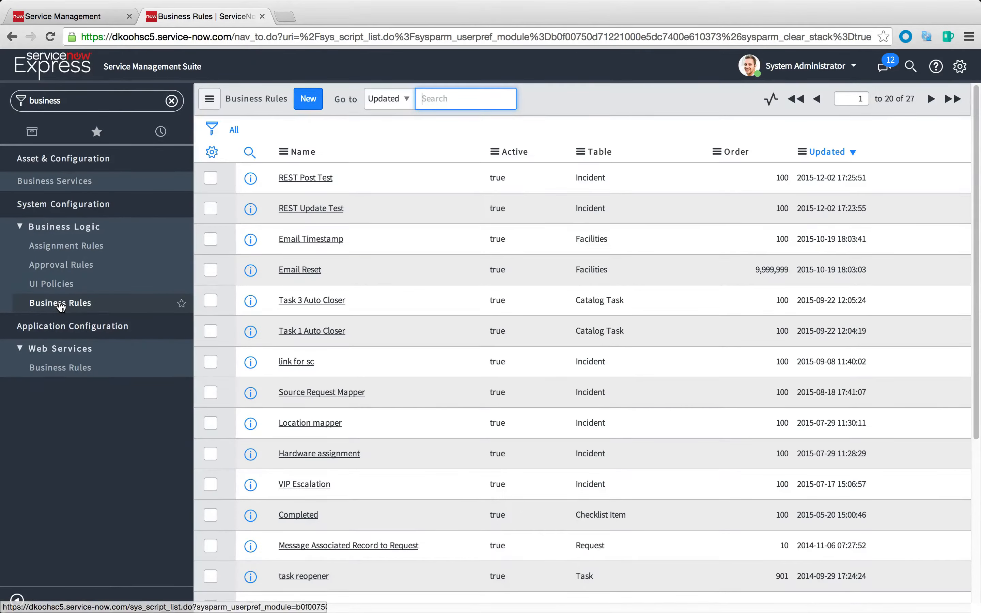
left_click(250, 179)
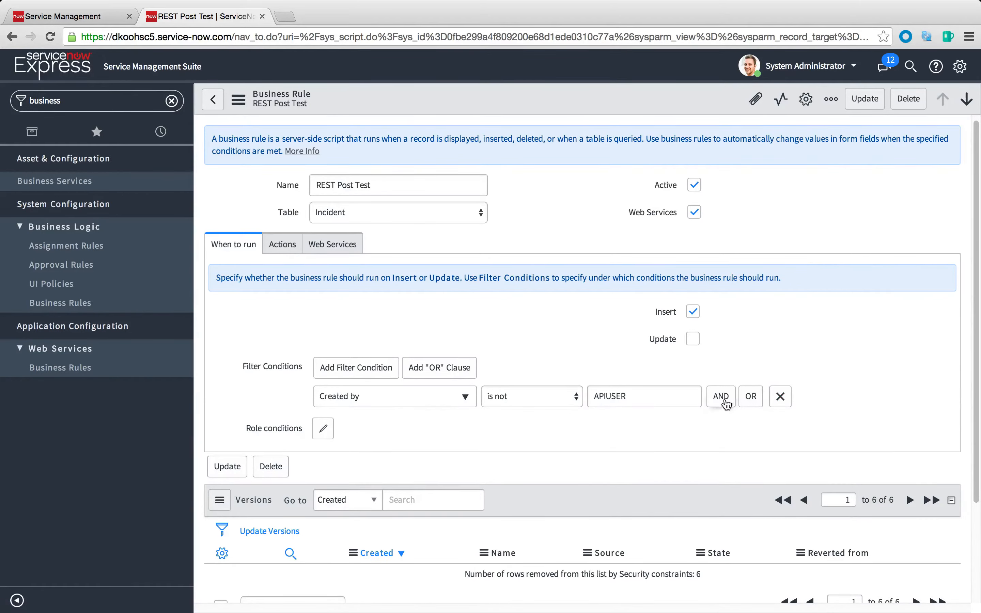
Add a second required filter condition to the rule, using Short description with the operator contains
left_click(721, 396)
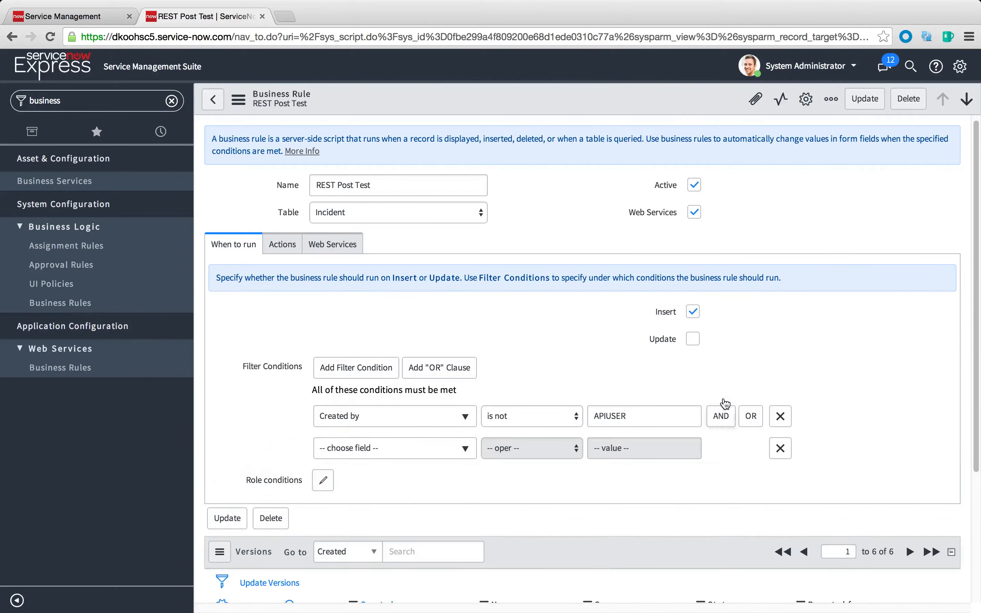
left_click(424, 447)
type("sho")
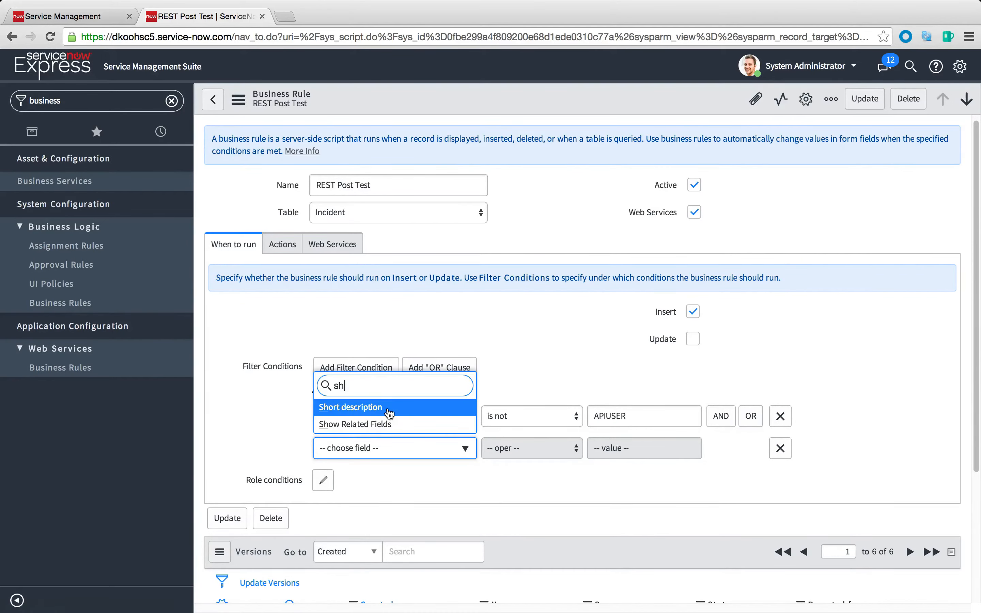
left_click(389, 415)
left_click(629, 455)
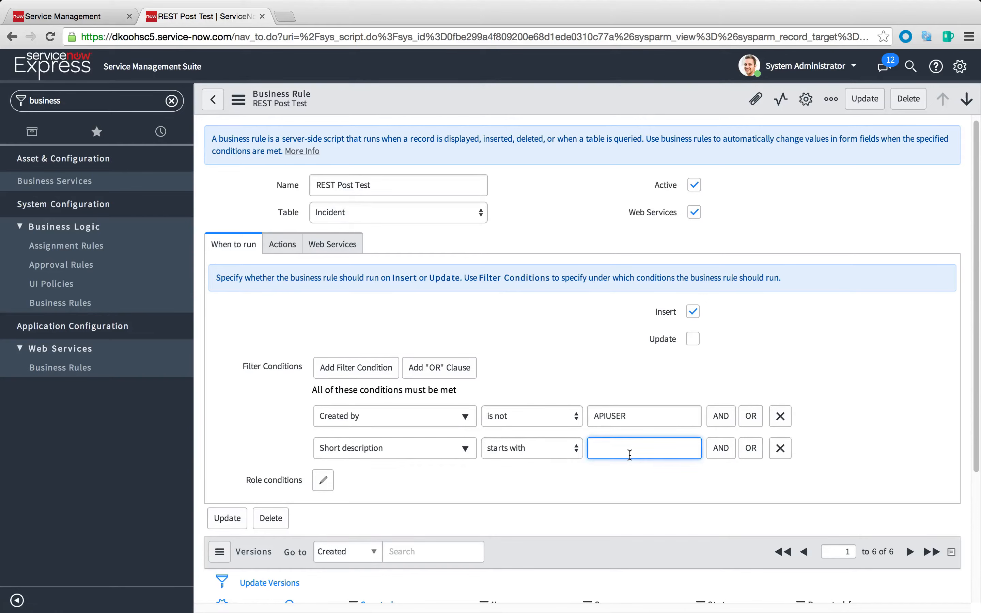
left_click(552, 451)
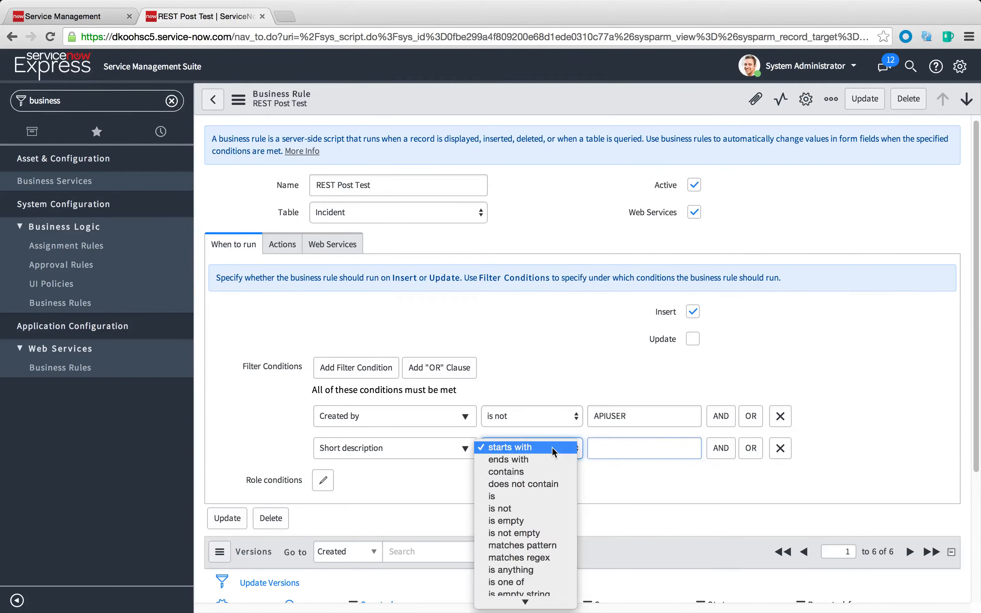
left_click(616, 449)
left_click(620, 449)
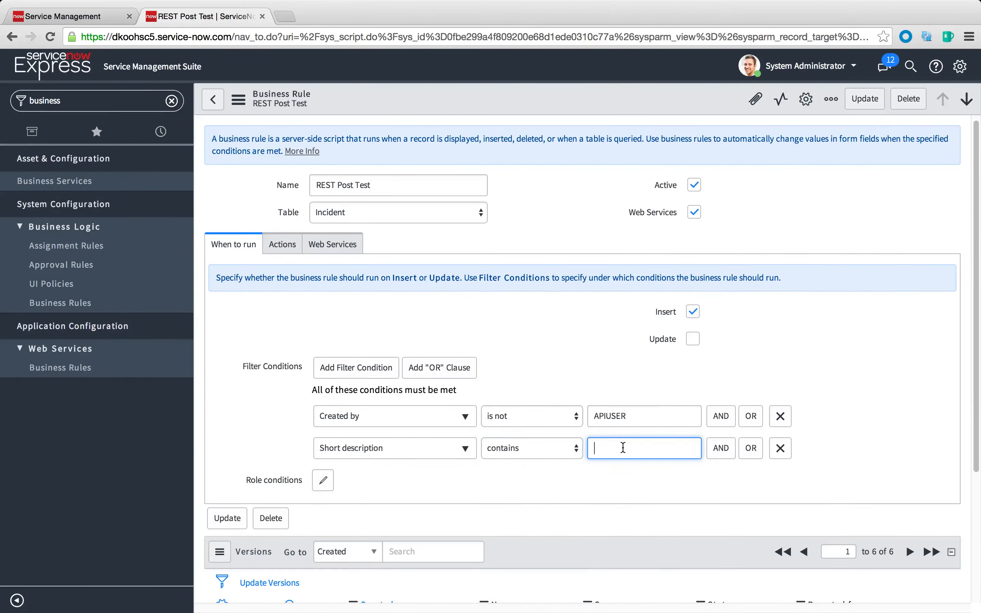